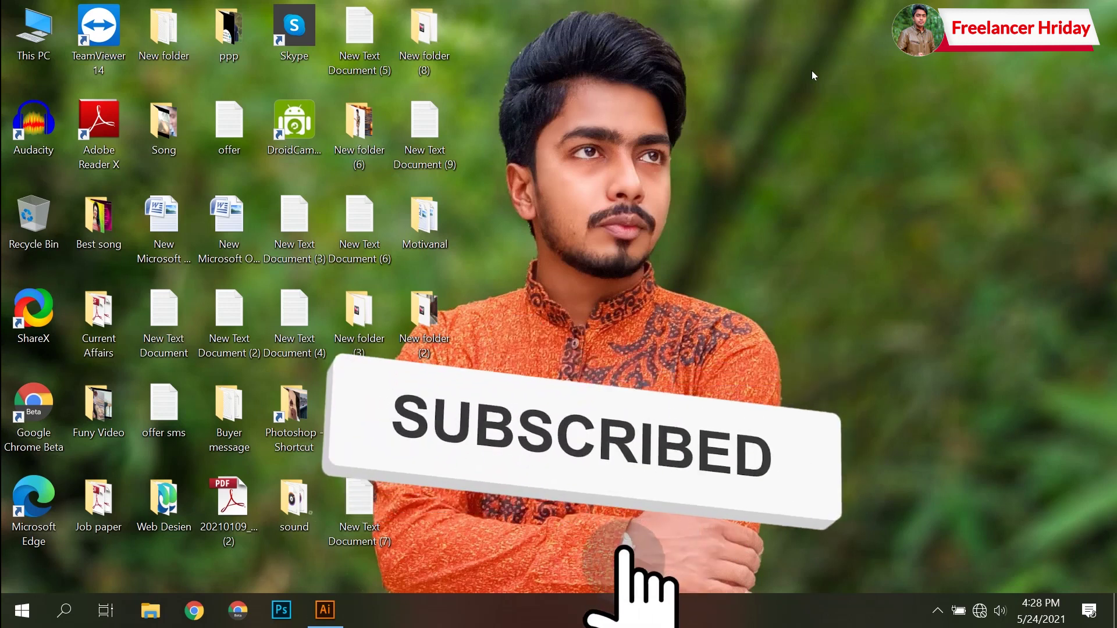
Step: Refresh the desktop and restore the Illustrator window with its blank untitled document
{"action": "right_click", "coordinate": [812, 50]}
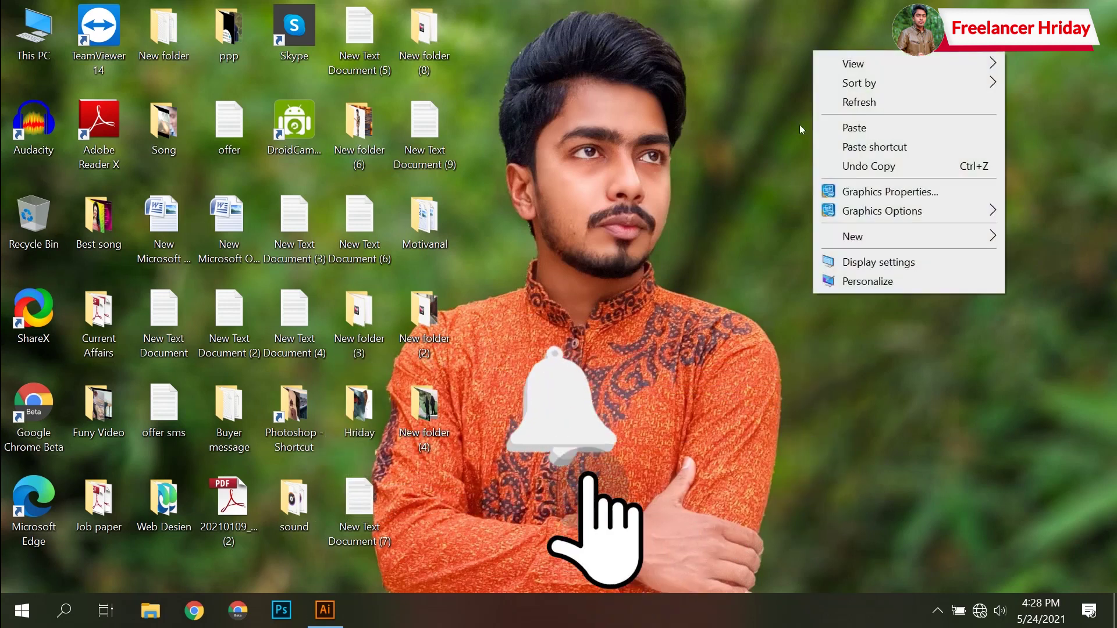
{"action": "left_click", "coordinate": [845, 102]}
{"action": "left_click", "coordinate": [324, 609]}
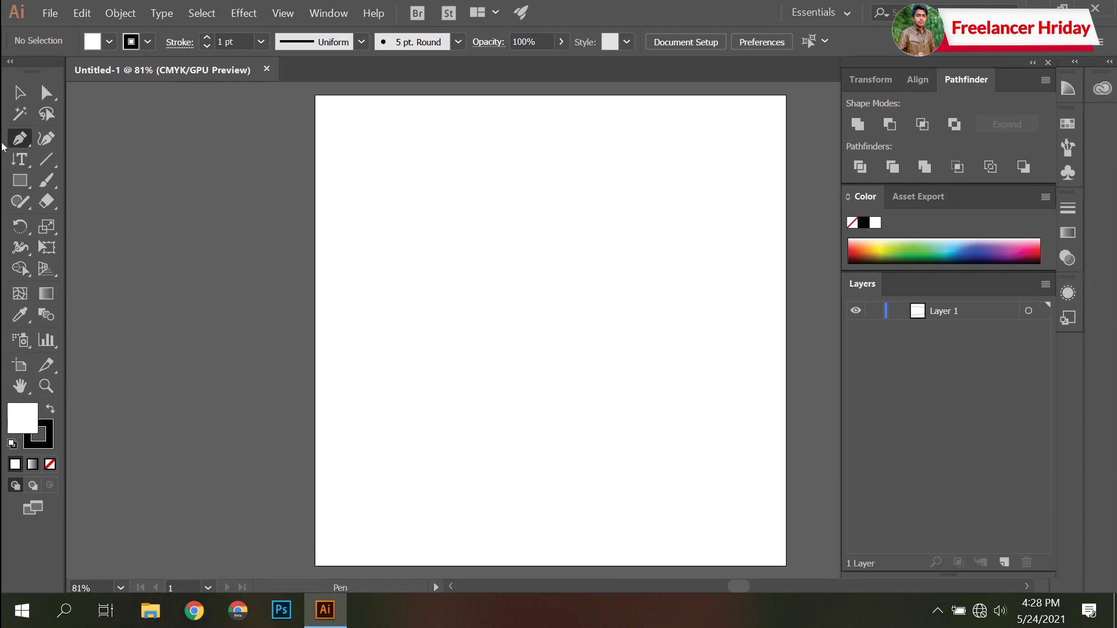
Step: Choose the standard Pen Tool and set fill to the red swatch with stroke None
{"action": "left_click", "coordinate": [19, 139]}
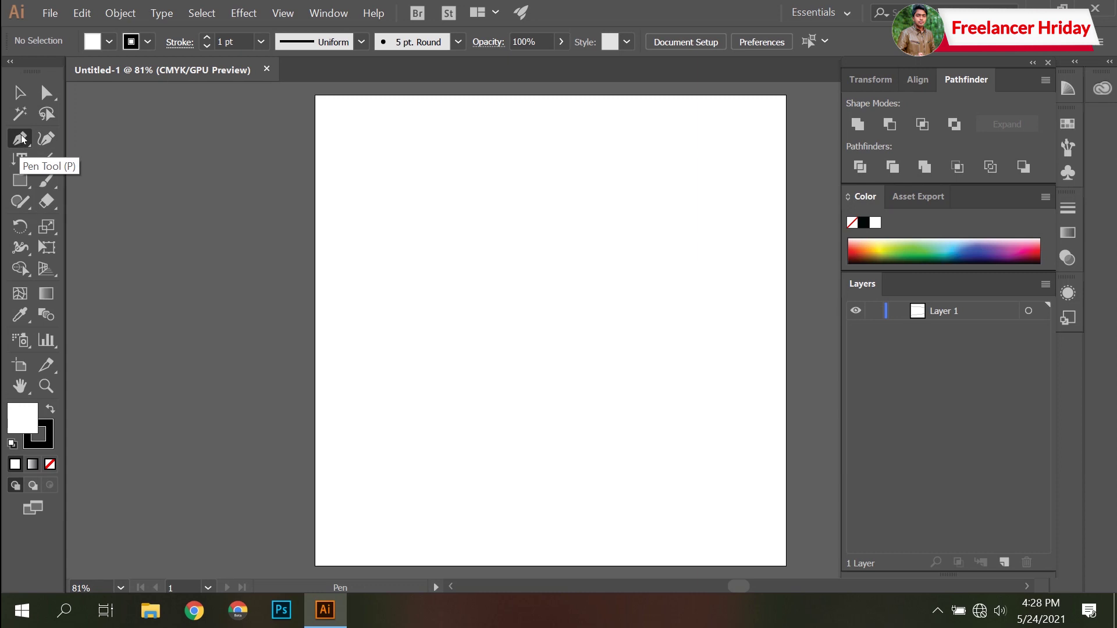
{"action": "left_click", "coordinate": [21, 139]}
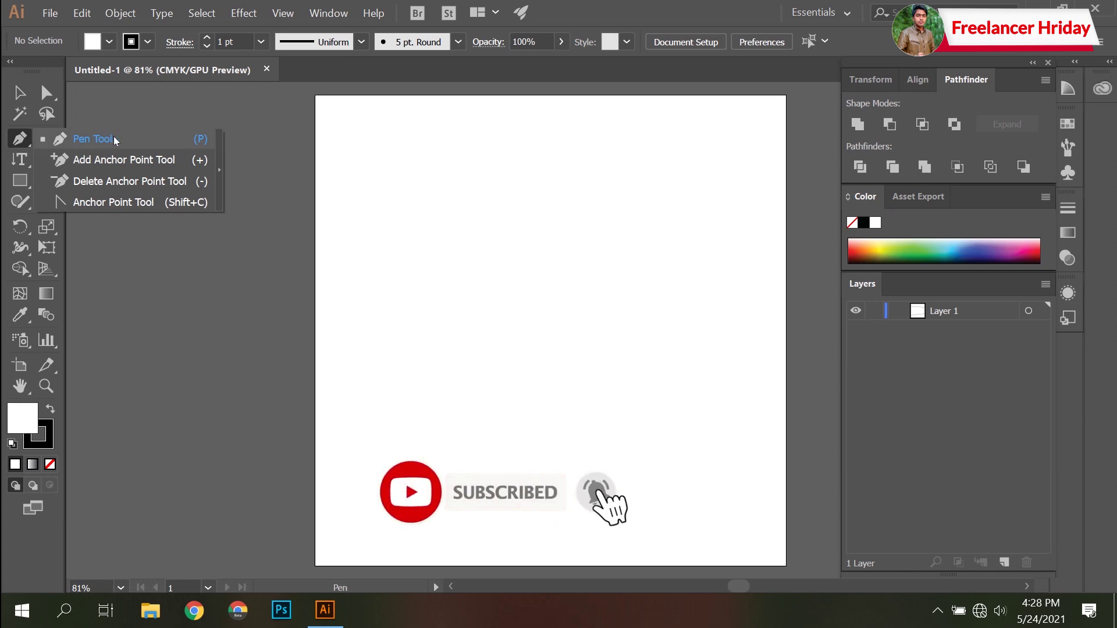
{"action": "left_click", "coordinate": [116, 140]}
{"action": "left_click", "coordinate": [108, 43]}
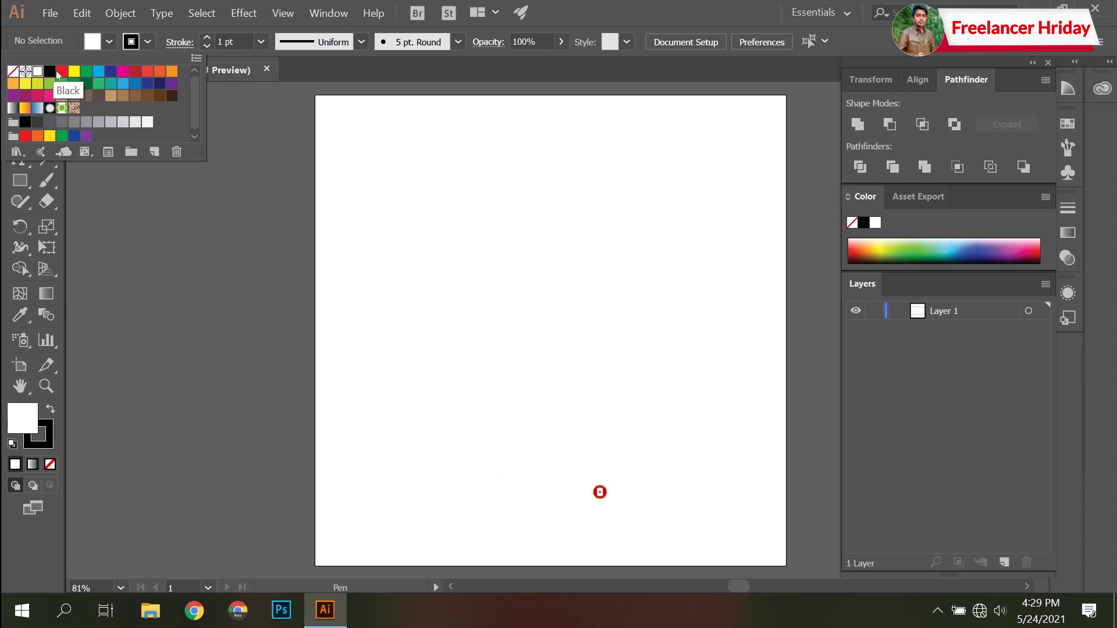
{"action": "left_click", "coordinate": [61, 72]}
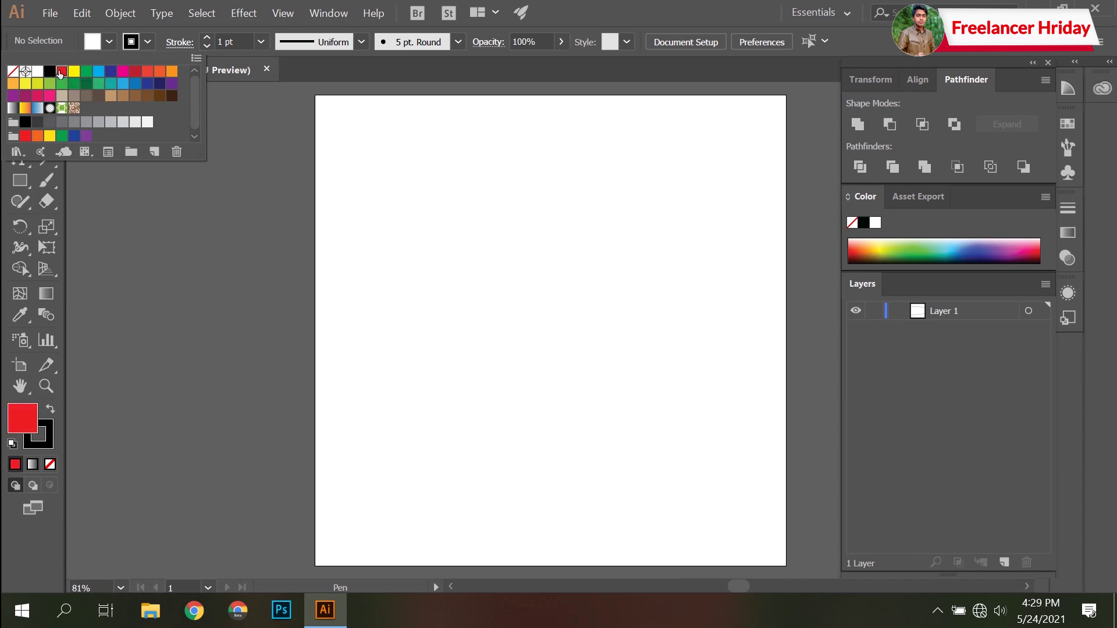
{"action": "left_click", "coordinate": [114, 43]}
{"action": "left_click", "coordinate": [148, 42]}
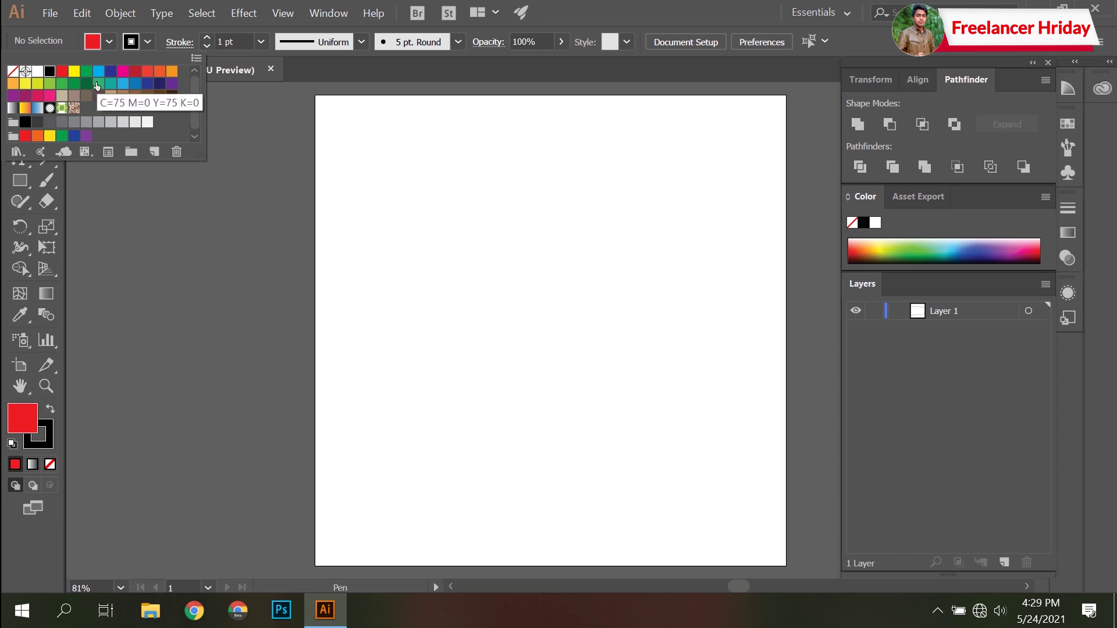
{"action": "left_click", "coordinate": [13, 72]}
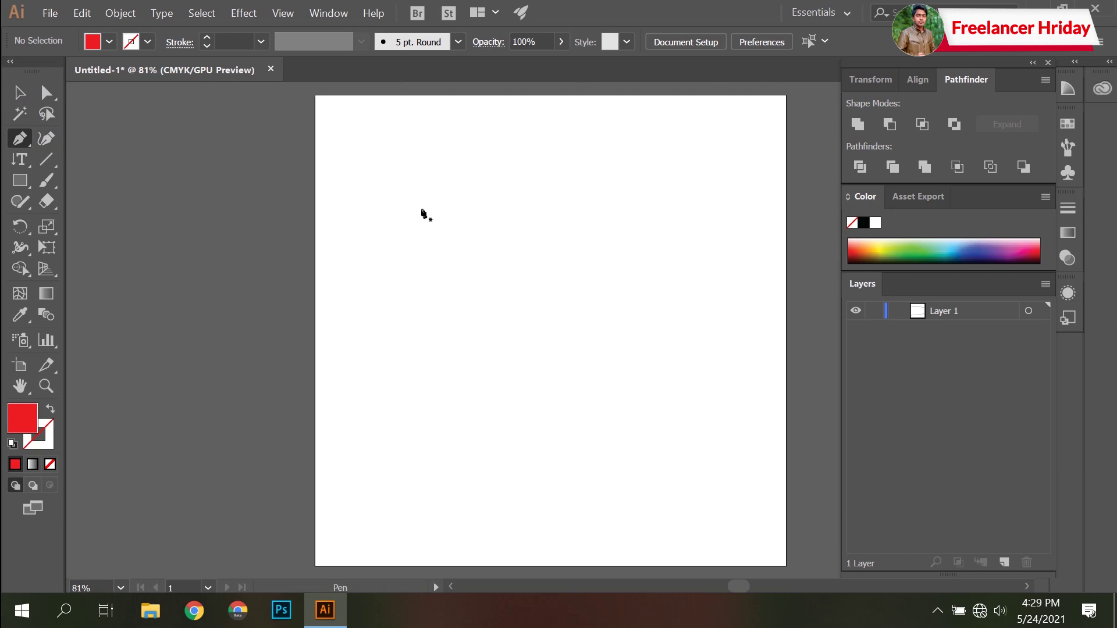
Step: Draw a closed four-cornered shape in the upper middle of the artboard with the Pen
{"action": "left_click", "coordinate": [421, 207]}
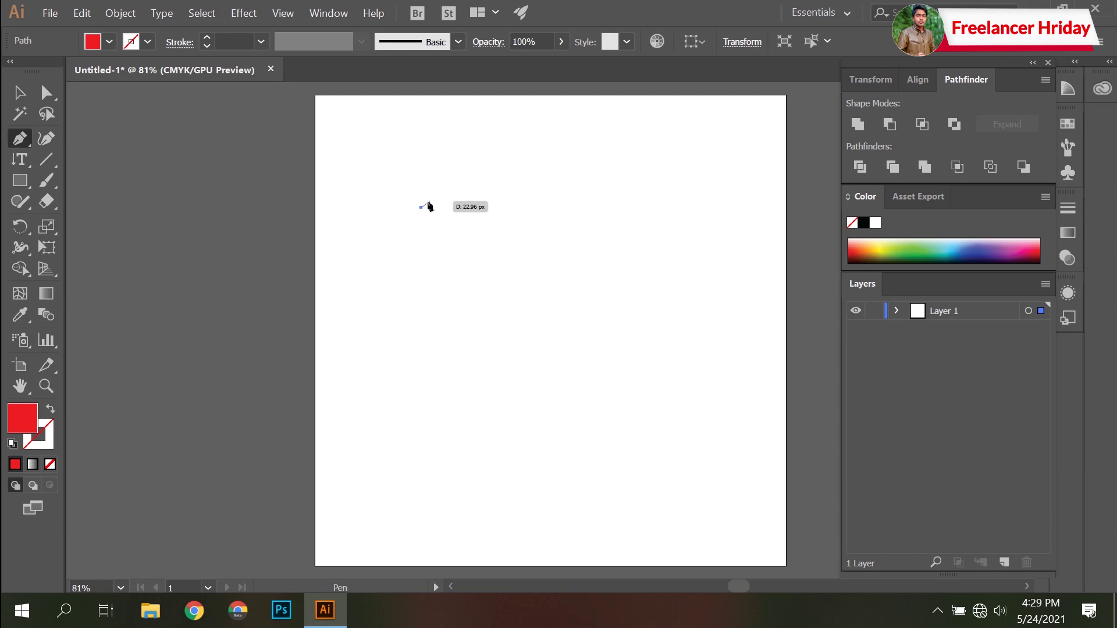
{"action": "left_click", "coordinate": [676, 207]}
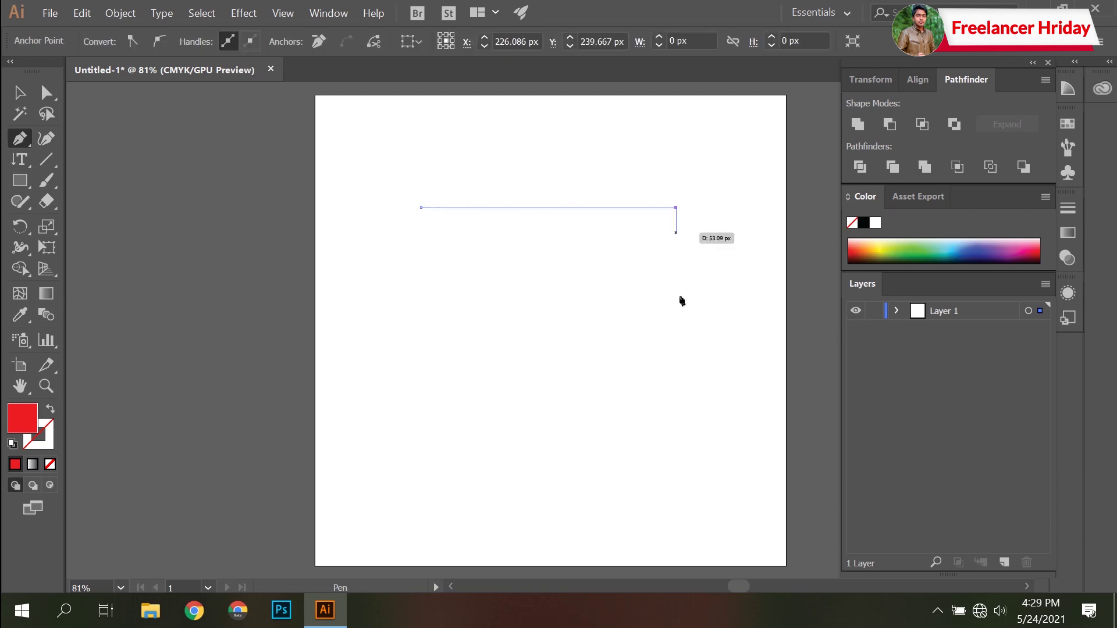
{"action": "left_click", "coordinate": [676, 347]}
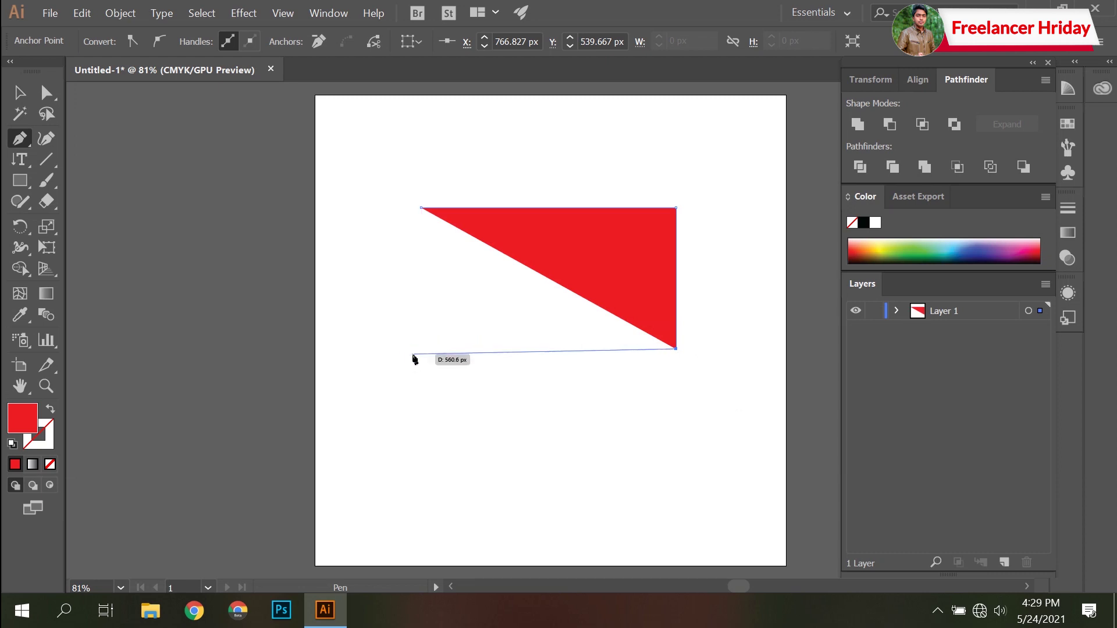
{"action": "left_click", "coordinate": [409, 352]}
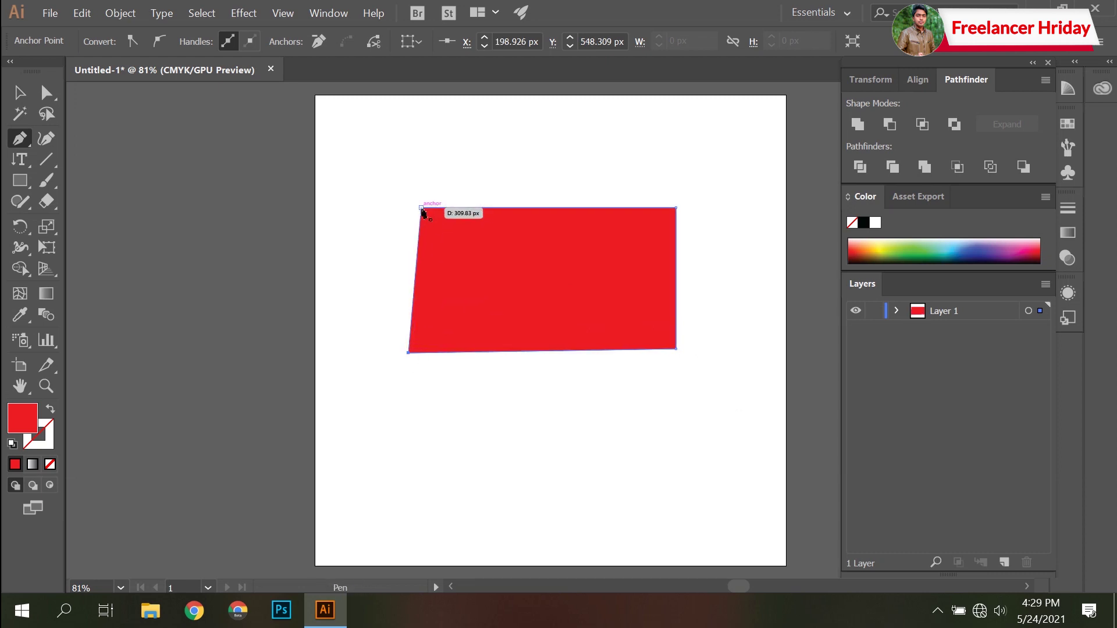
{"action": "left_click", "coordinate": [422, 209]}
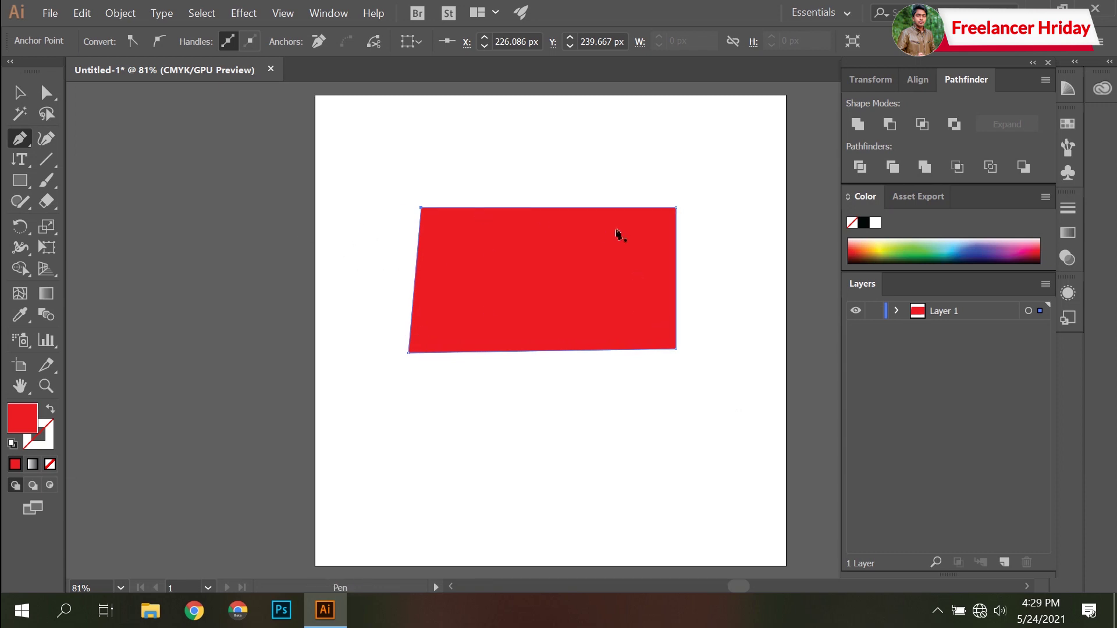
Step: Sample the Color panel spectrum and settle on a green fill for the shape
{"action": "left_click", "coordinate": [888, 244]}
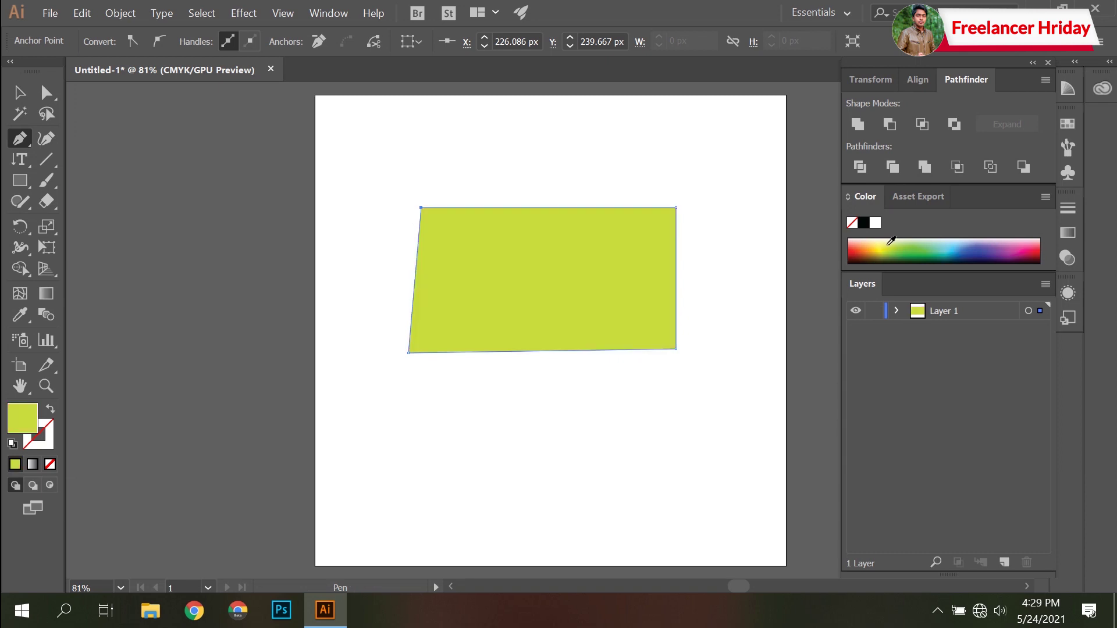
{"action": "left_click", "coordinate": [866, 244]}
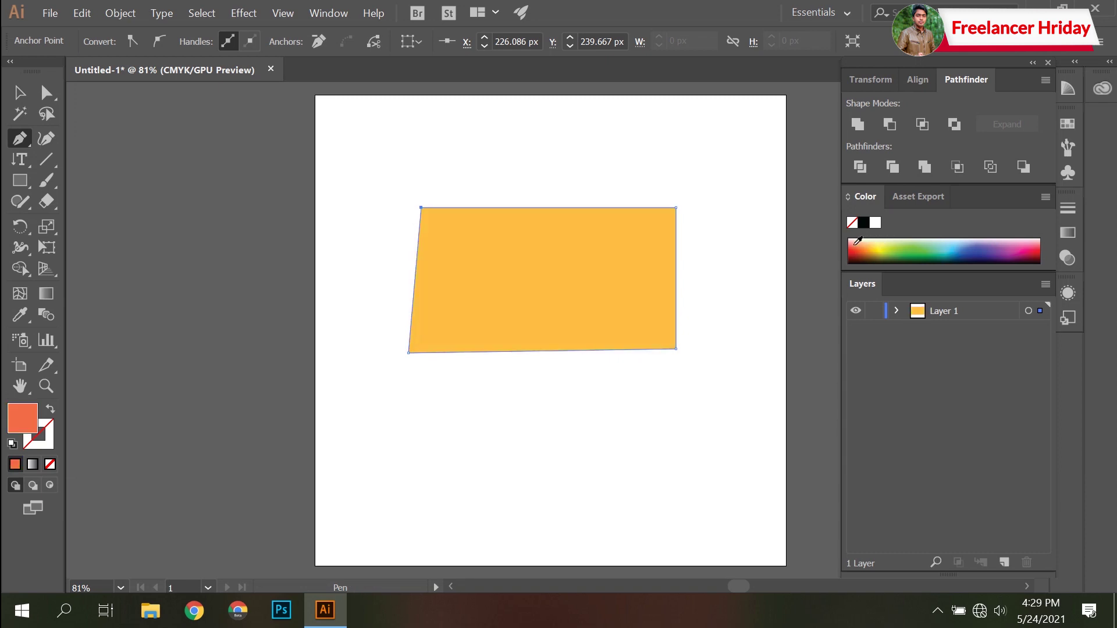
{"action": "left_click", "coordinate": [938, 244]}
{"action": "left_click", "coordinate": [874, 245]}
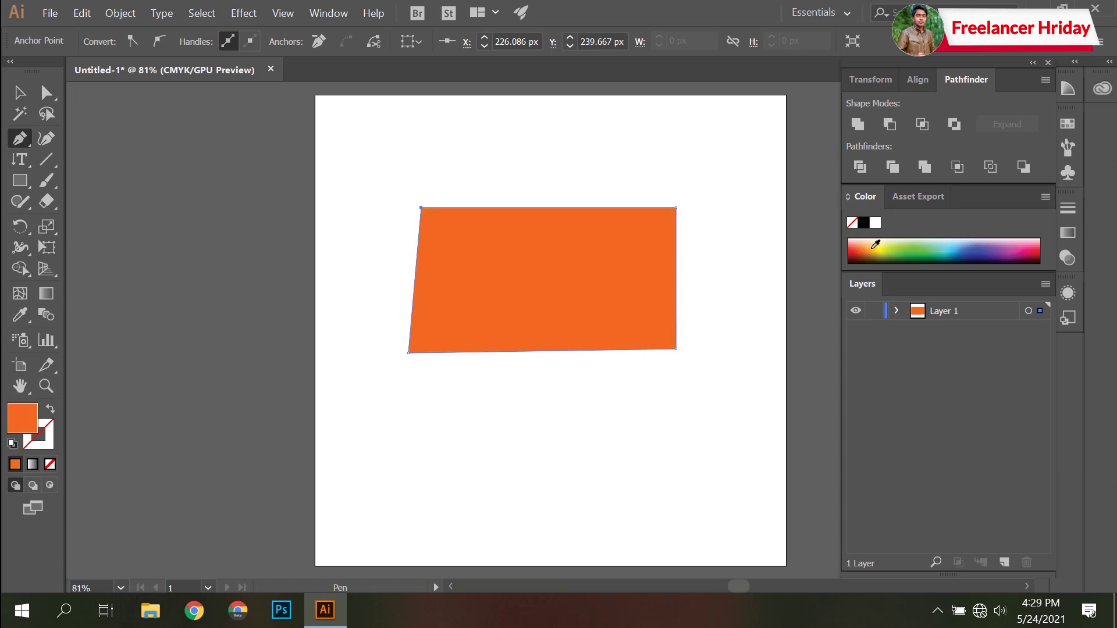
{"action": "left_click", "coordinate": [879, 247]}
{"action": "left_click", "coordinate": [900, 248]}
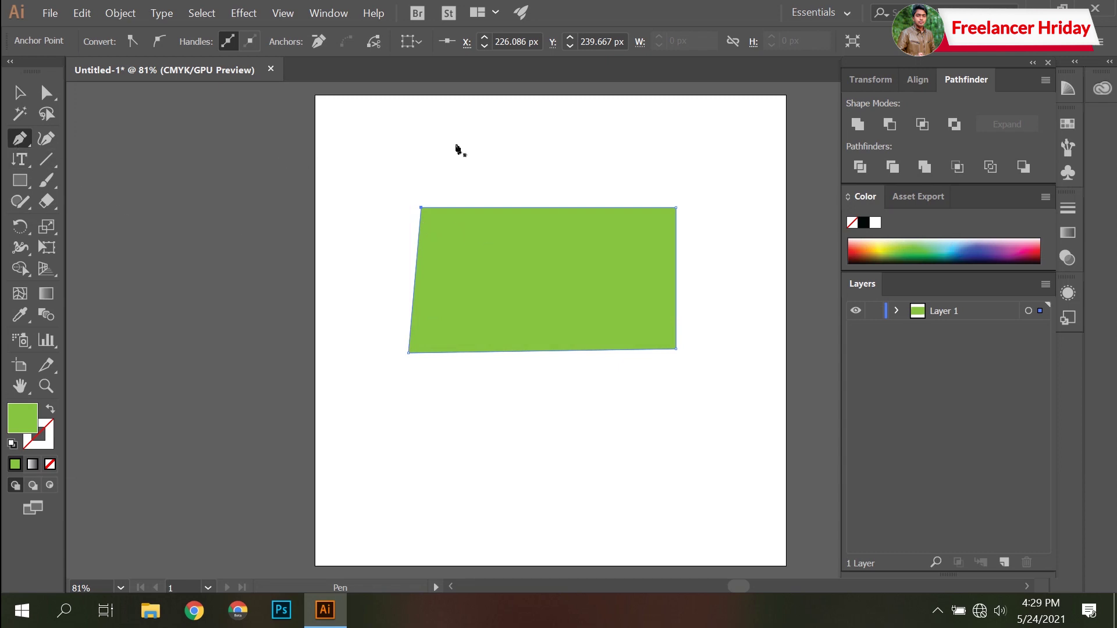
Step: Draw a curved bowl-shaped path below the green shape, Alt-dragging handles for corners
{"action": "left_click", "coordinate": [413, 389]}
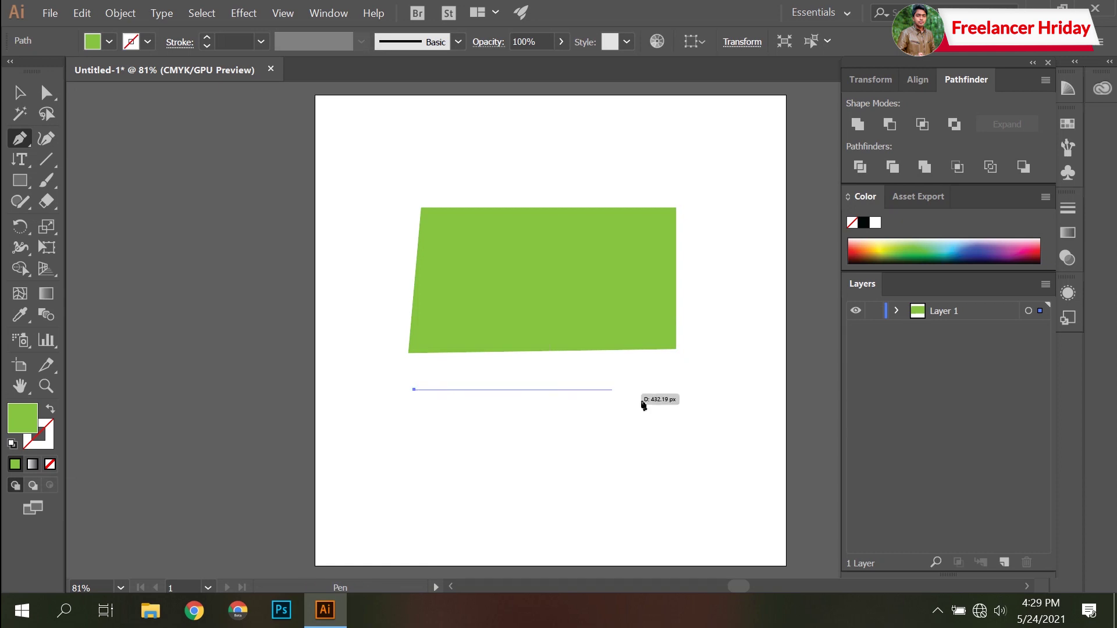
{"action": "mouse_move", "coordinate": [648, 392]}
{"action": "left_mouse_down"}
{"action": "mouse_move", "coordinate": [682, 439]}
{"action": "mouse_move", "coordinate": [790, 472]}
{"action": "left_mouse_up"}
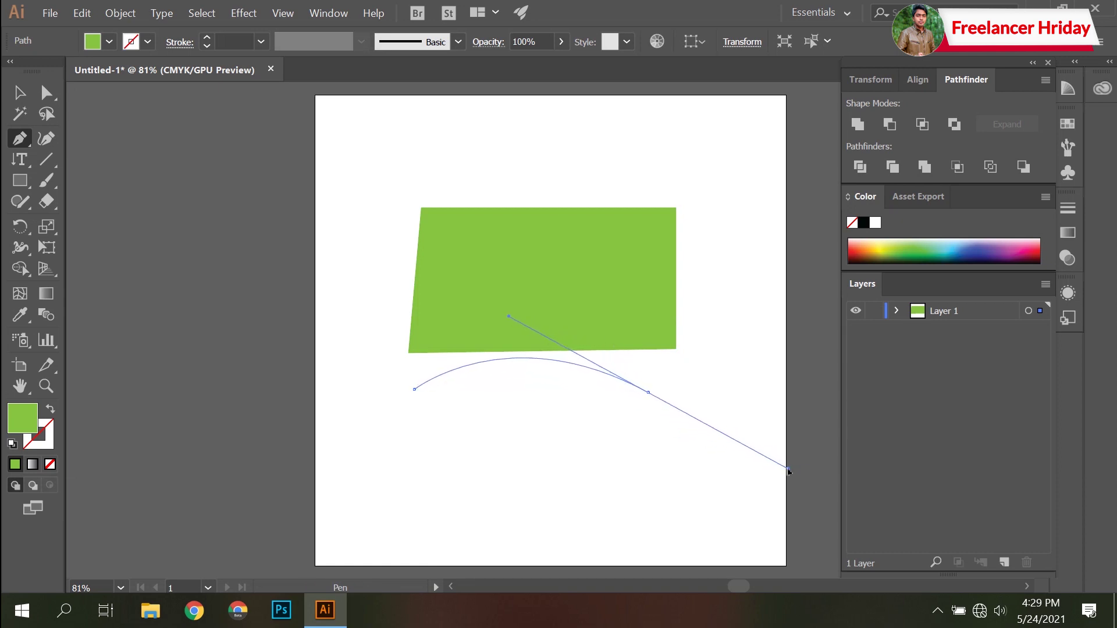
{"action": "left_click_drag", "start_coordinate": [789, 471], "coordinate": [788, 471]}
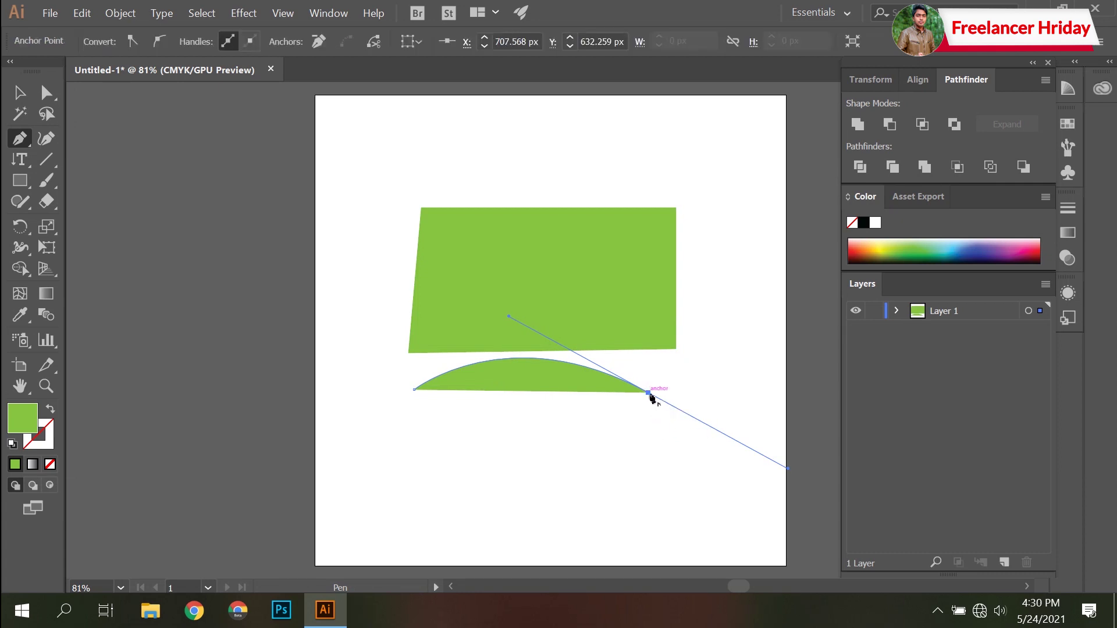
{"action": "key", "text": "alt"}
{"action": "mouse_move", "coordinate": [649, 394]}
{"action": "left_mouse_down"}
{"action": "mouse_move", "coordinate": [529, 474]}
{"action": "mouse_move", "coordinate": [336, 448]}
{"action": "mouse_move", "coordinate": [444, 399]}
{"action": "mouse_move", "coordinate": [399, 393]}
{"action": "mouse_move", "coordinate": [404, 461]}
{"action": "left_mouse_up"}
{"action": "left_click_drag", "start_coordinate": [528, 470], "coordinate": [528, 478]}
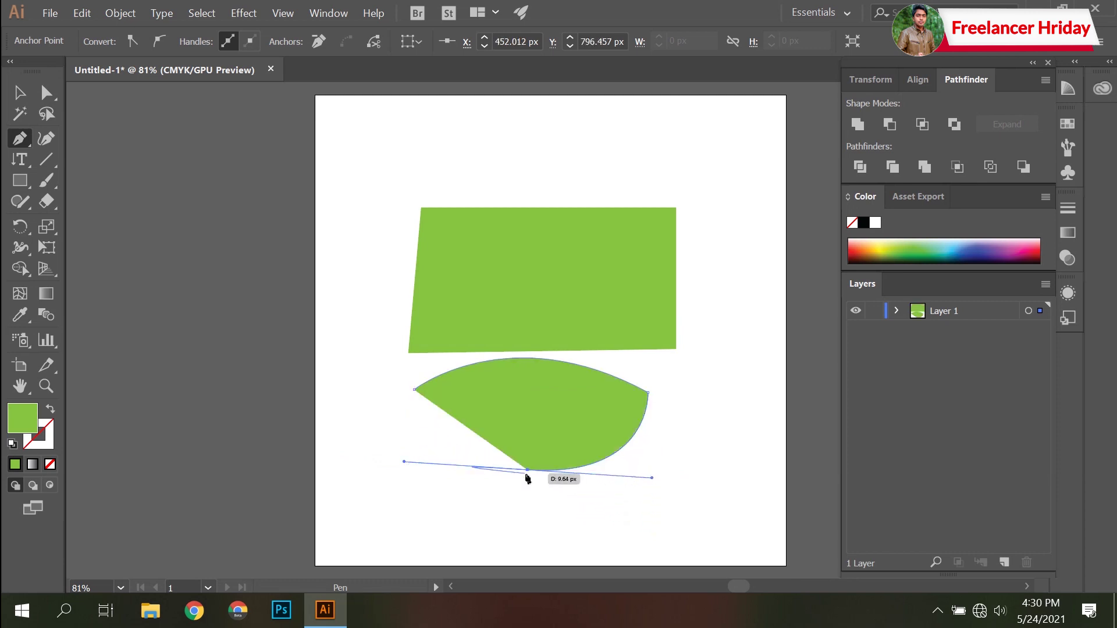
{"action": "mouse_move", "coordinate": [527, 478]}
{"action": "left_mouse_down"}
{"action": "mouse_move", "coordinate": [488, 492]}
{"action": "mouse_move", "coordinate": [416, 393]}
{"action": "mouse_move", "coordinate": [390, 318]}
{"action": "left_mouse_up"}
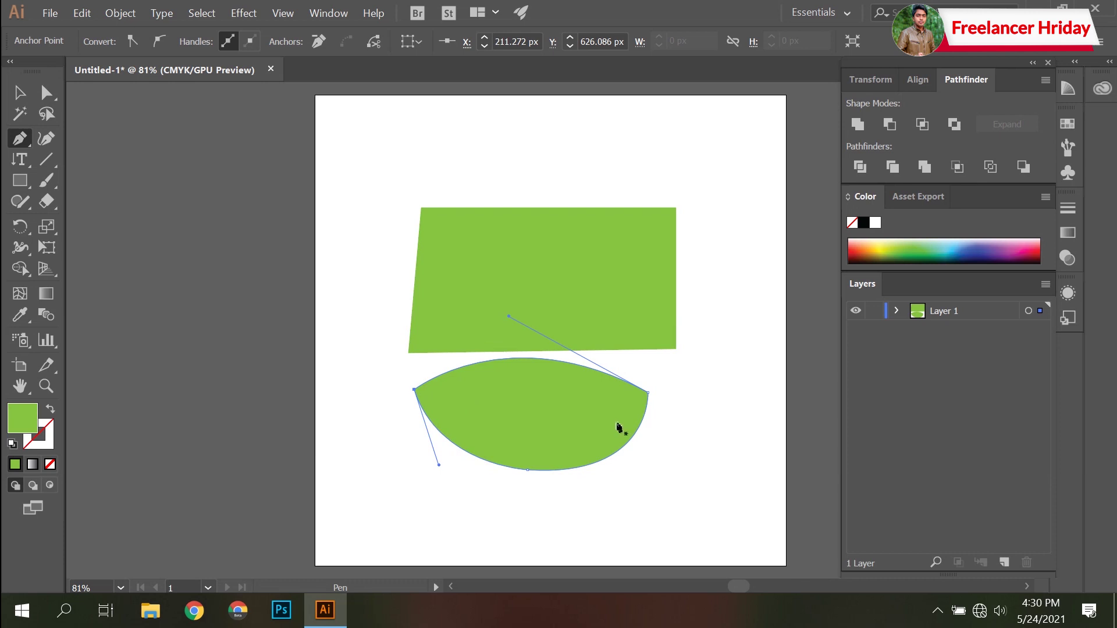
Step: Set the bowl shape's fill to blue from the Color spectrum
{"action": "left_click", "coordinate": [862, 252]}
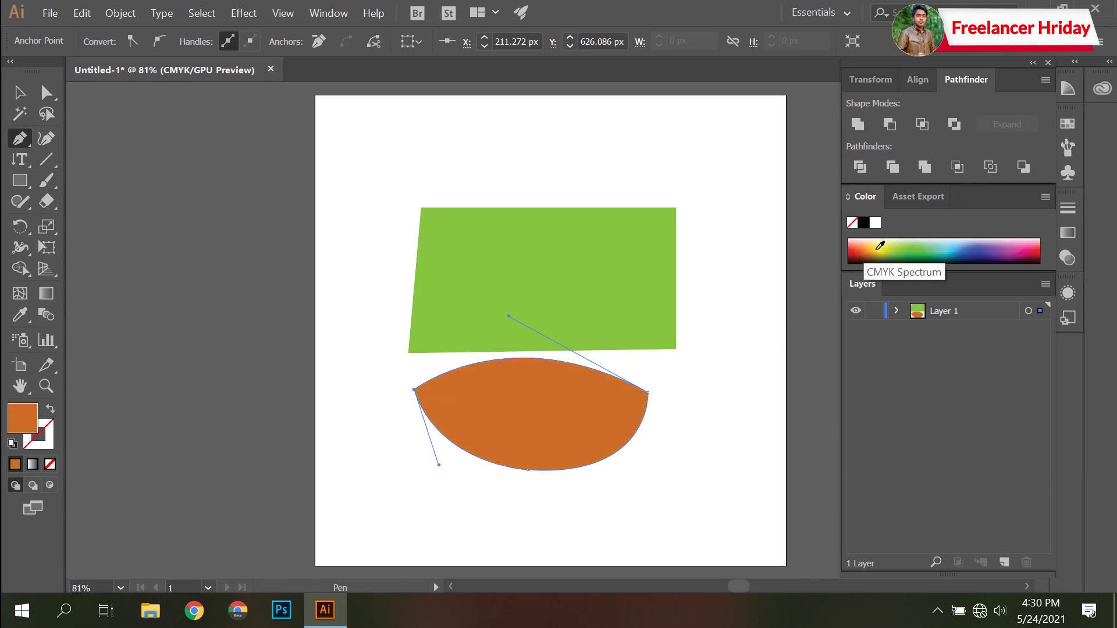
{"action": "left_click", "coordinate": [979, 245]}
{"action": "left_click", "coordinate": [971, 247]}
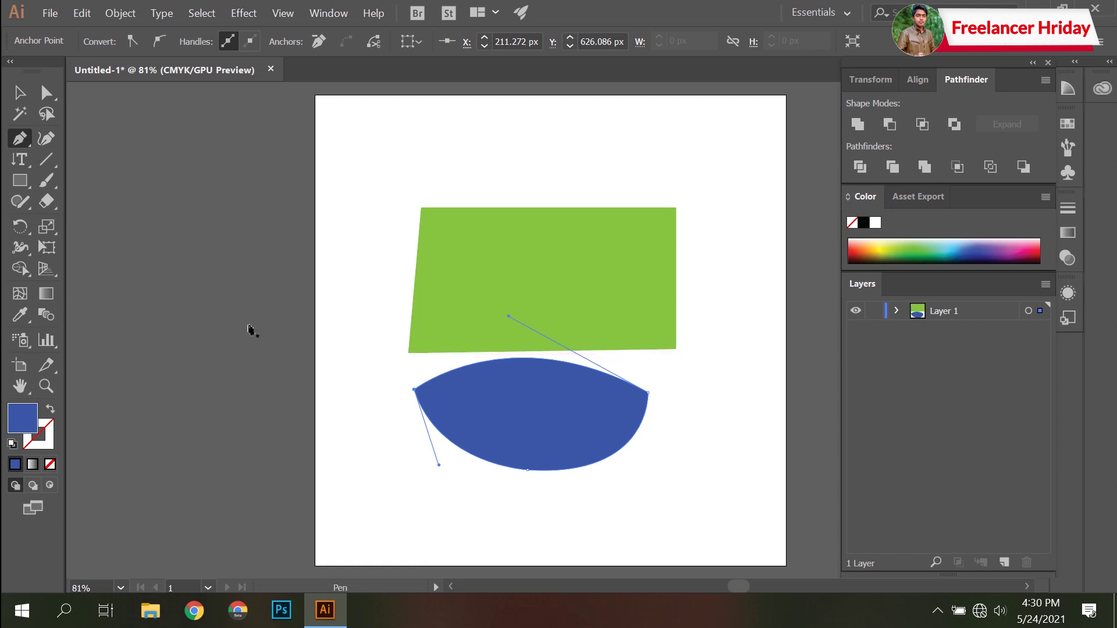
Step: With the standard Pen, draw a small closed slanted shape near the top left
{"action": "left_click", "coordinate": [23, 139]}
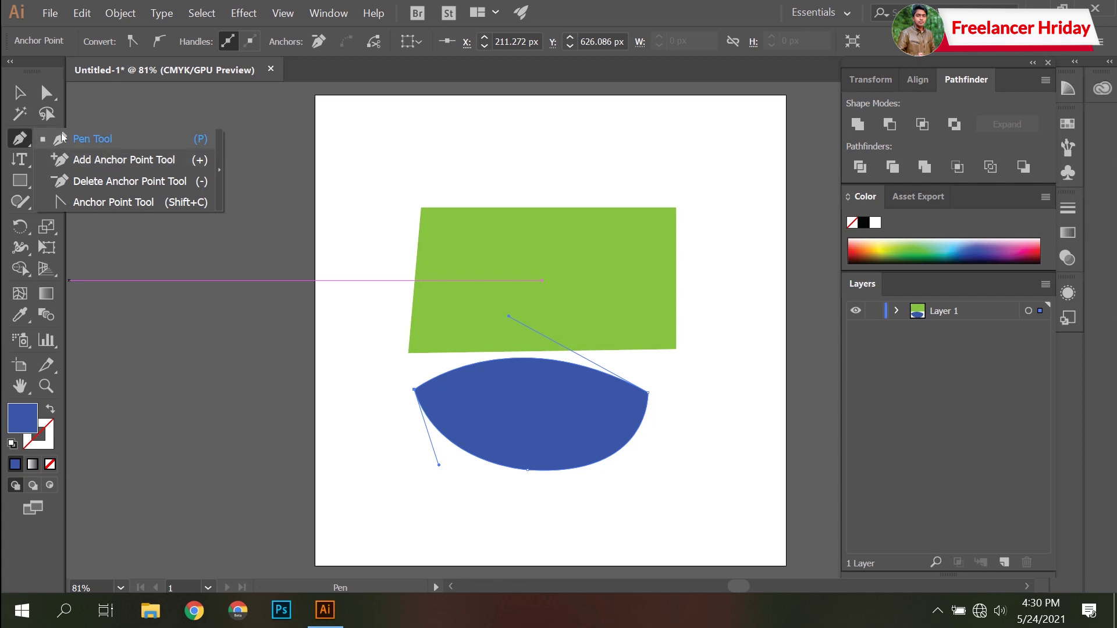
{"action": "left_click", "coordinate": [46, 139]}
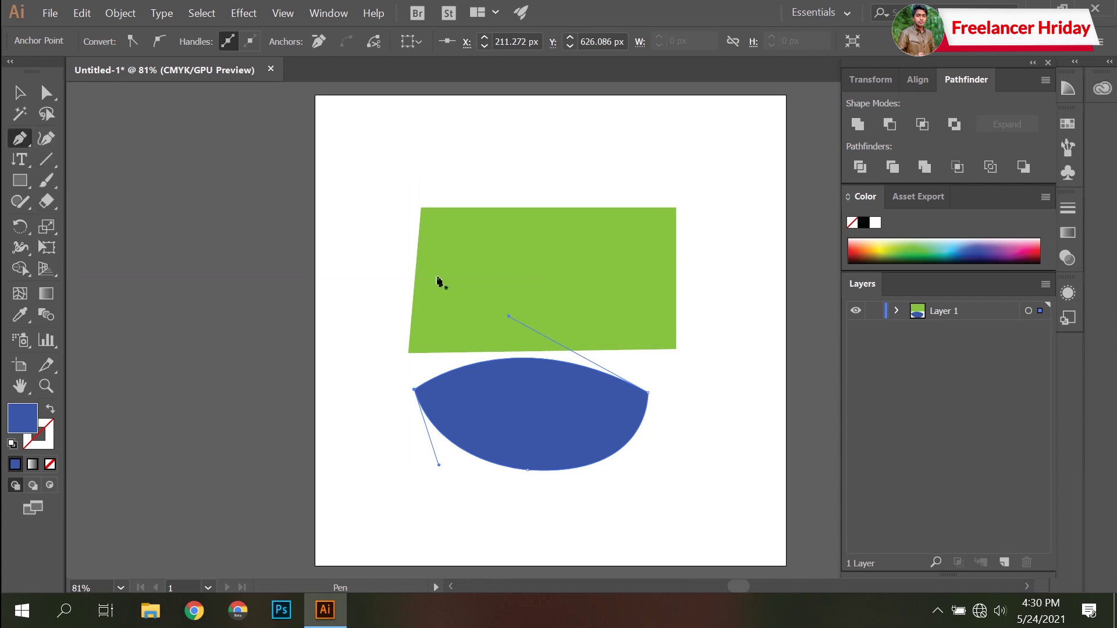
{"action": "left_click", "coordinate": [444, 134]}
{"action": "left_click", "coordinate": [461, 104]}
{"action": "left_click", "coordinate": [522, 117]}
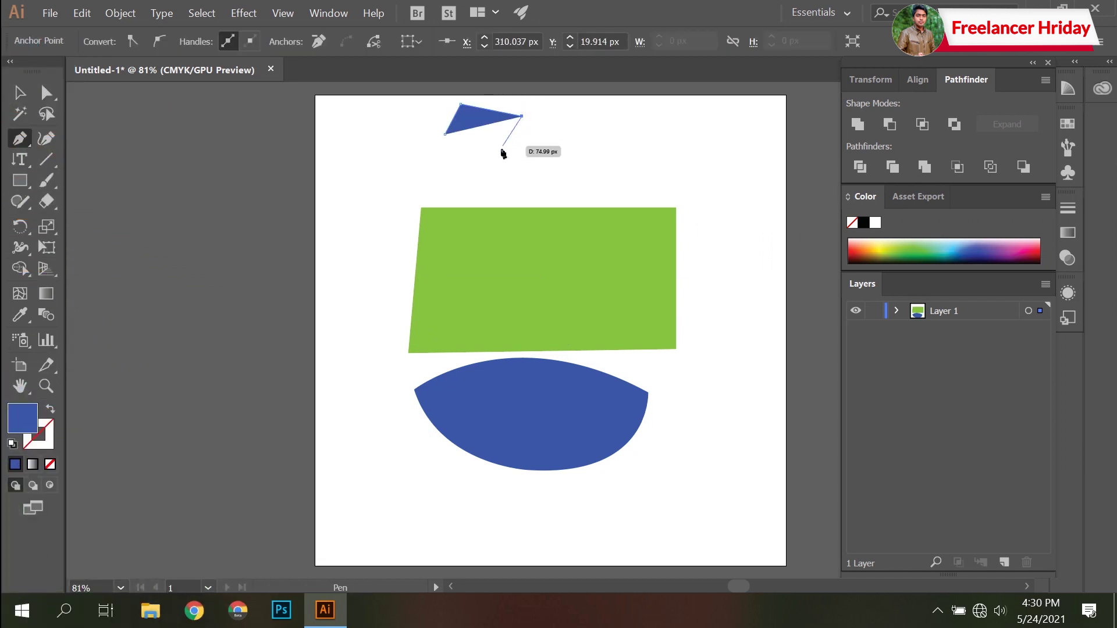
{"action": "left_click", "coordinate": [493, 157]}
{"action": "left_click", "coordinate": [400, 157]}
{"action": "left_click", "coordinate": [445, 134]}
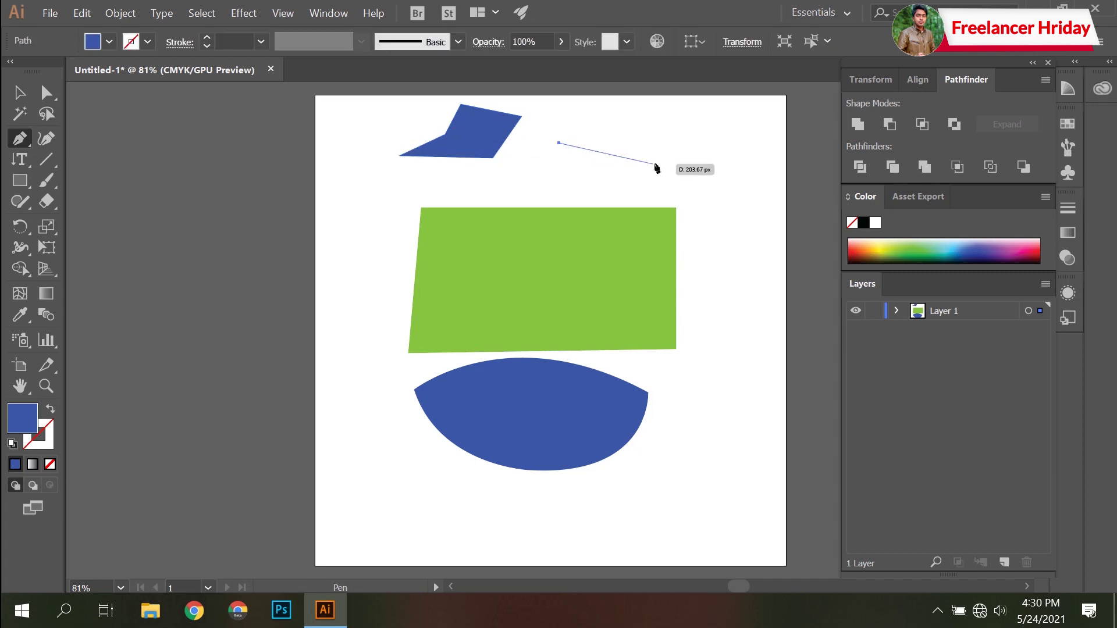
Step: Draw and close a tall jagged blue shape overlapping the green shape's right side
{"action": "left_click", "coordinate": [658, 146]}
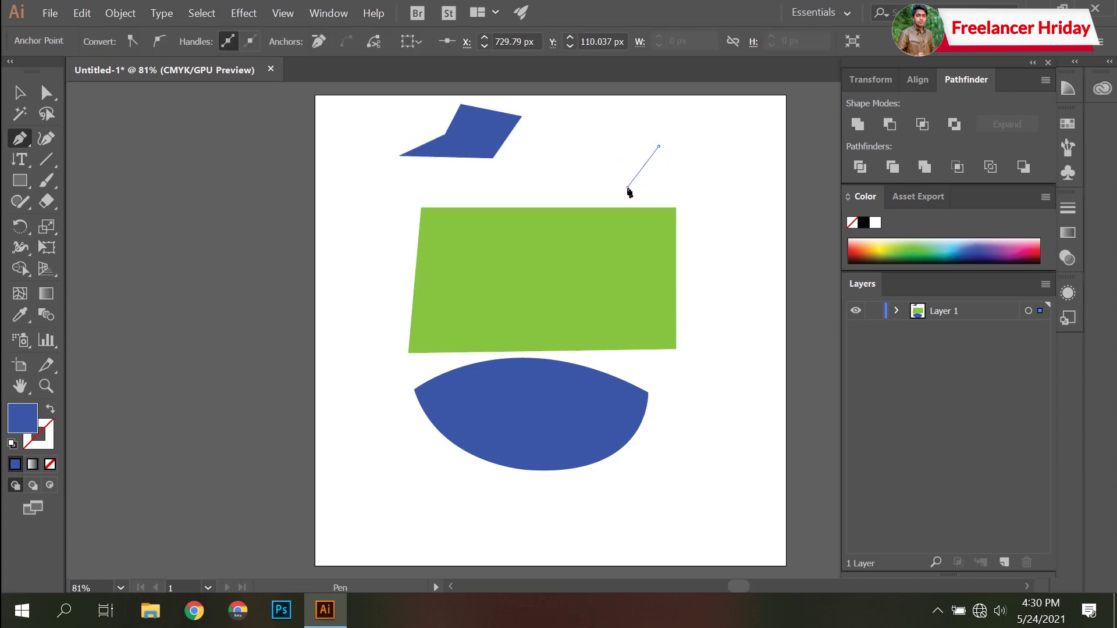
{"action": "left_click", "coordinate": [626, 188]}
{"action": "left_click", "coordinate": [676, 166]}
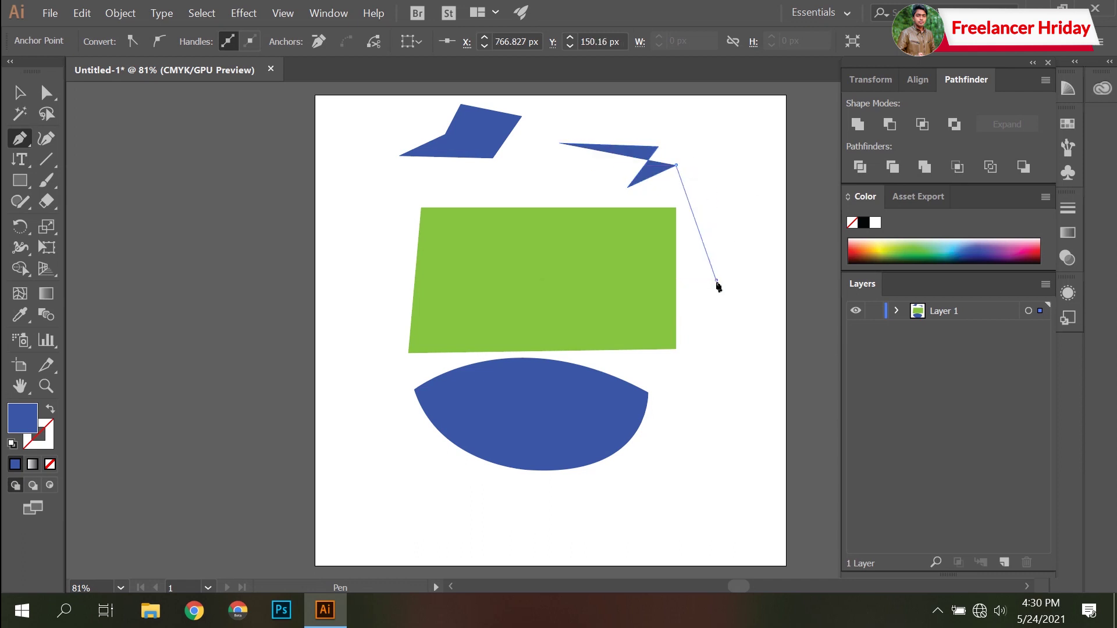
{"action": "left_click", "coordinate": [715, 280]}
{"action": "left_click", "coordinate": [697, 353]}
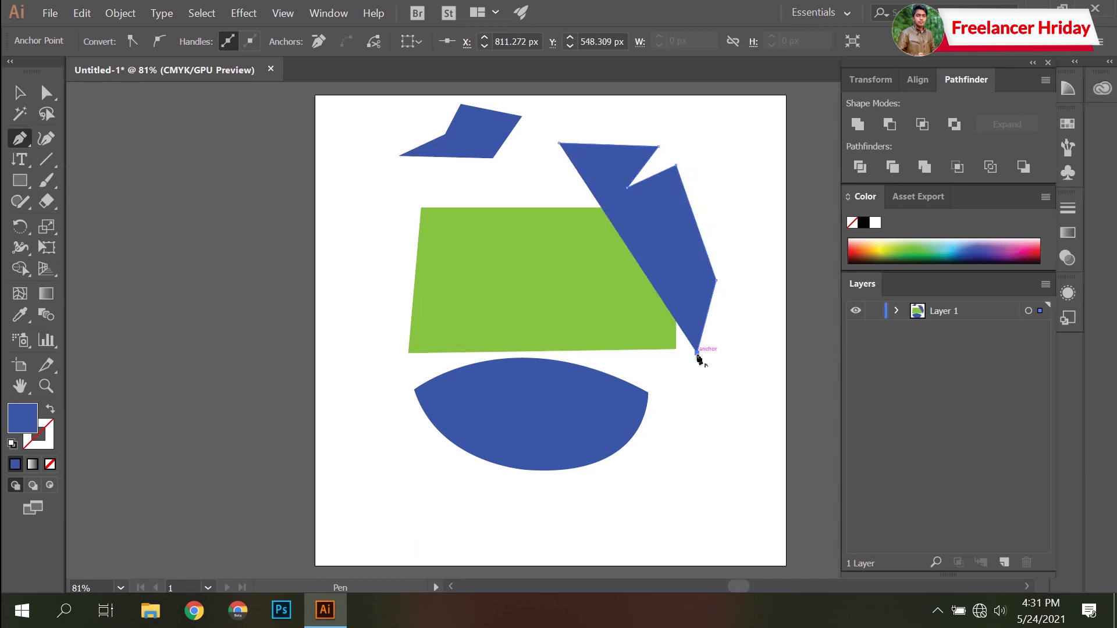
{"action": "left_click", "coordinate": [685, 390]}
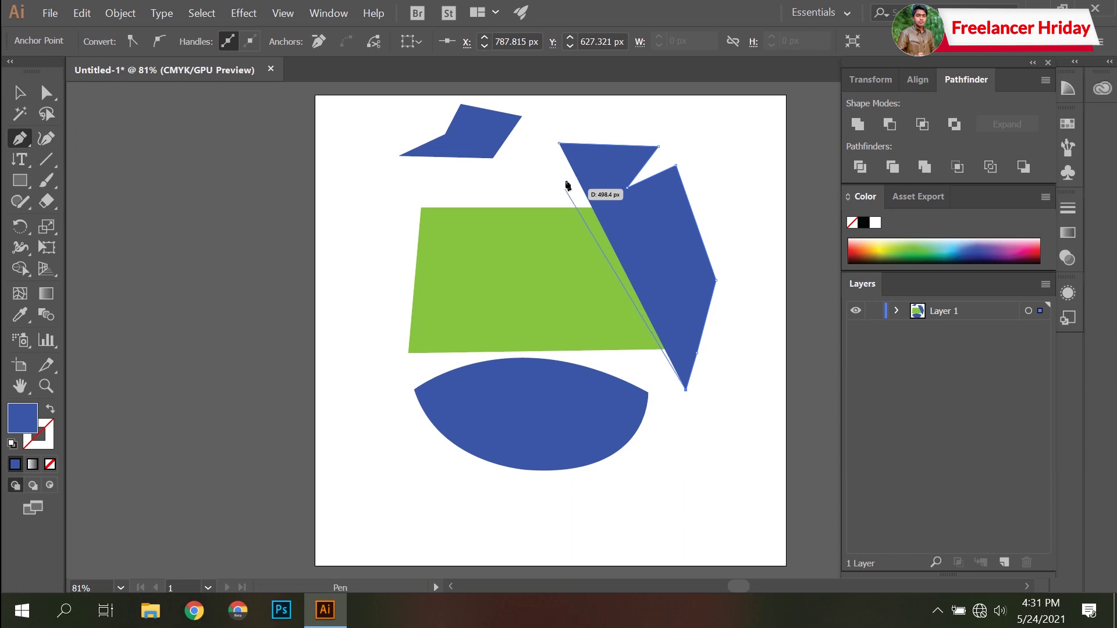
{"action": "left_click", "coordinate": [559, 144]}
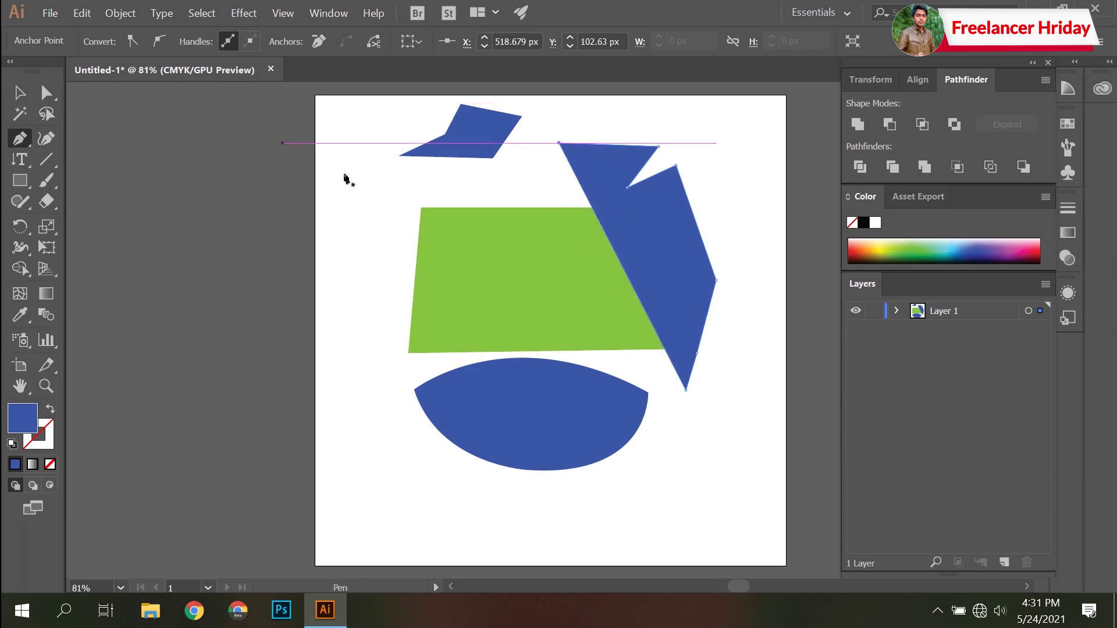
{"action": "left_click", "coordinate": [26, 139]}
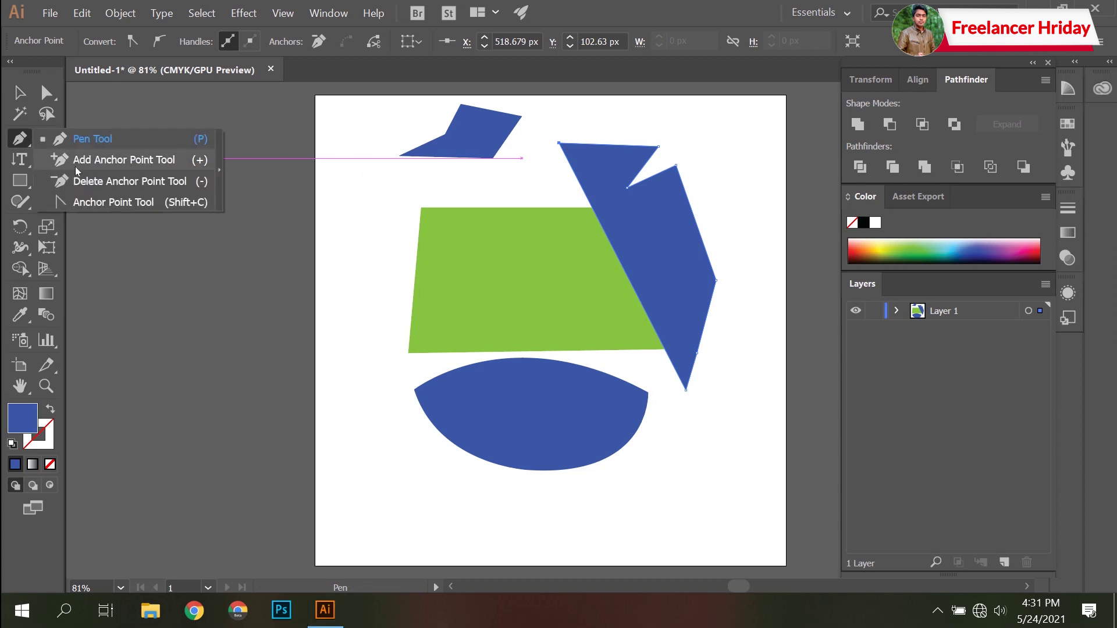
{"action": "left_click", "coordinate": [146, 161]}
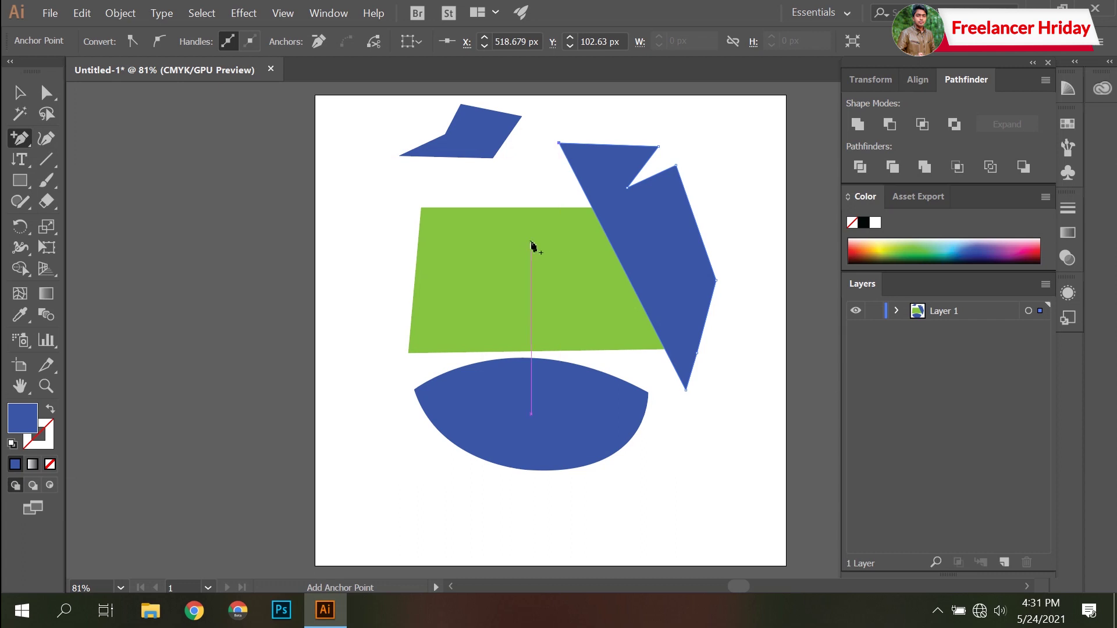
Step: Delete the blue zigzag and add anchors at the middle of the green shape's top, right and bottom edges
{"action": "key", "text": "v"}
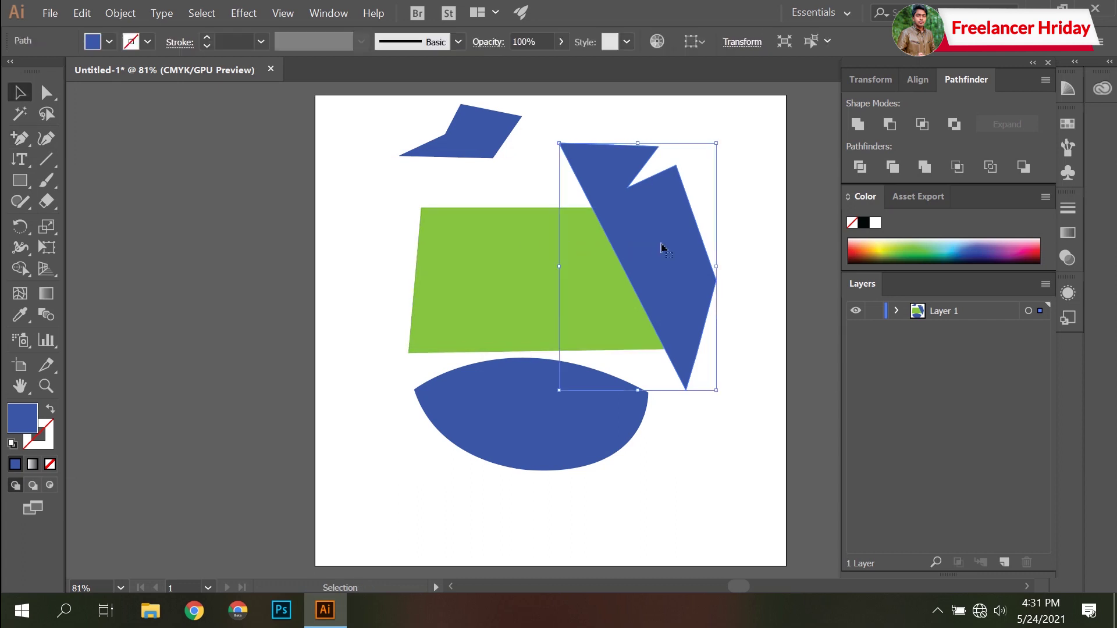
{"action": "key", "text": "Delete"}
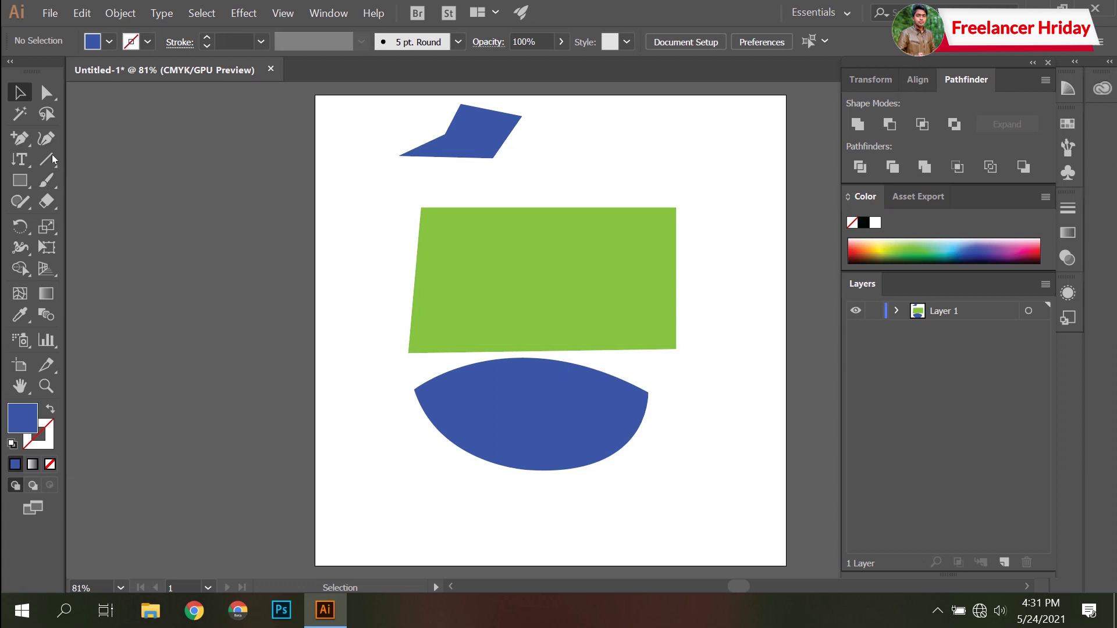
{"action": "left_click", "coordinate": [18, 139]}
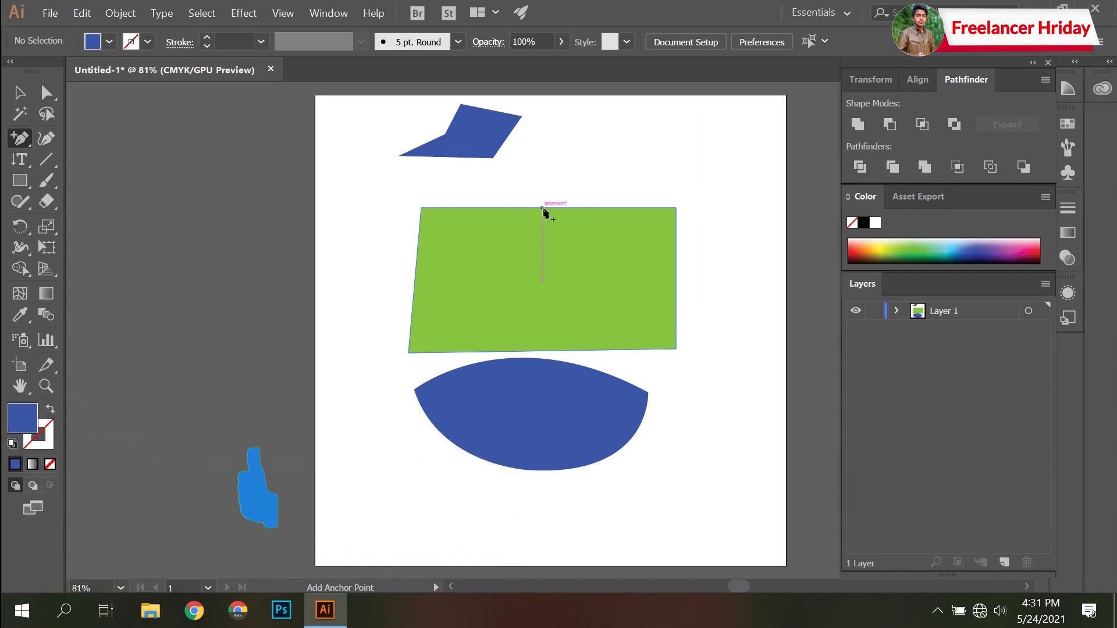
{"action": "left_click", "coordinate": [541, 207]}
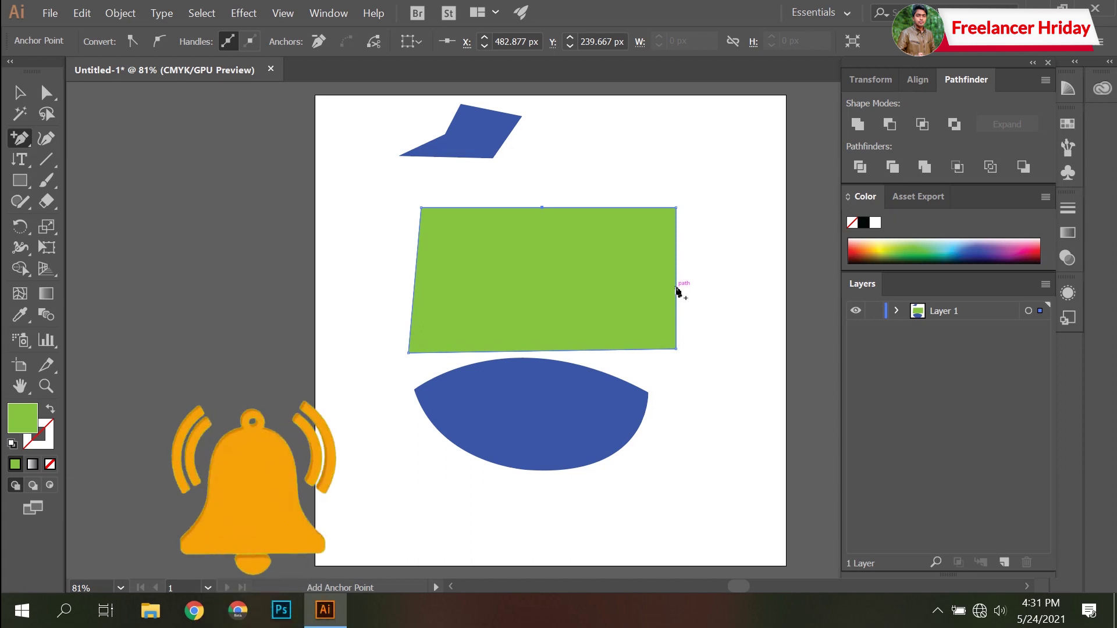
{"action": "left_click", "coordinate": [676, 288]}
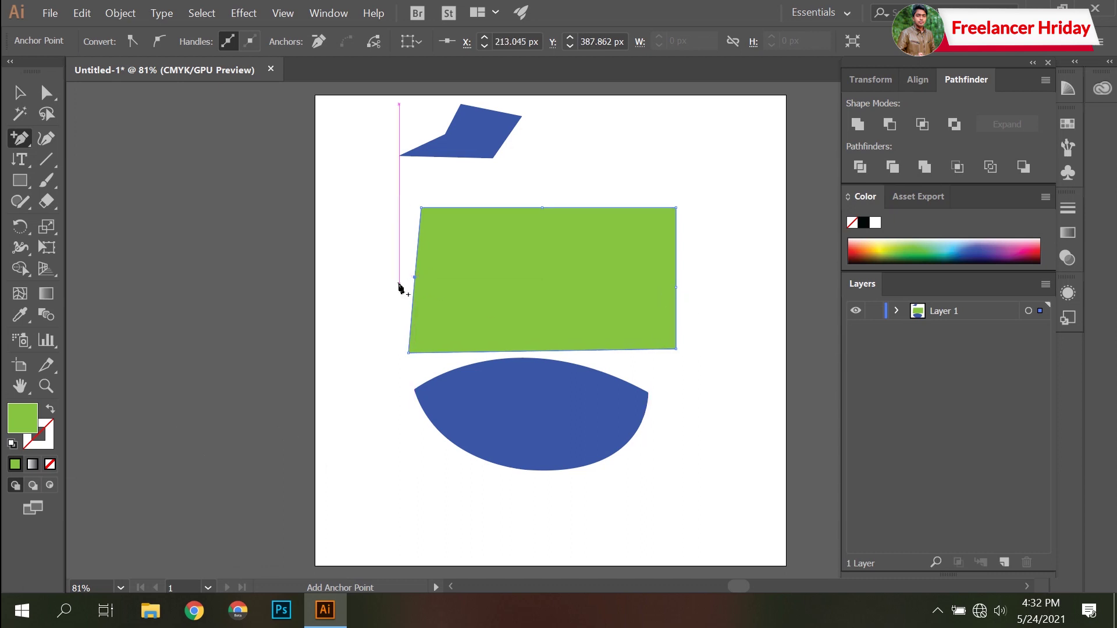
{"action": "left_click", "coordinate": [537, 352]}
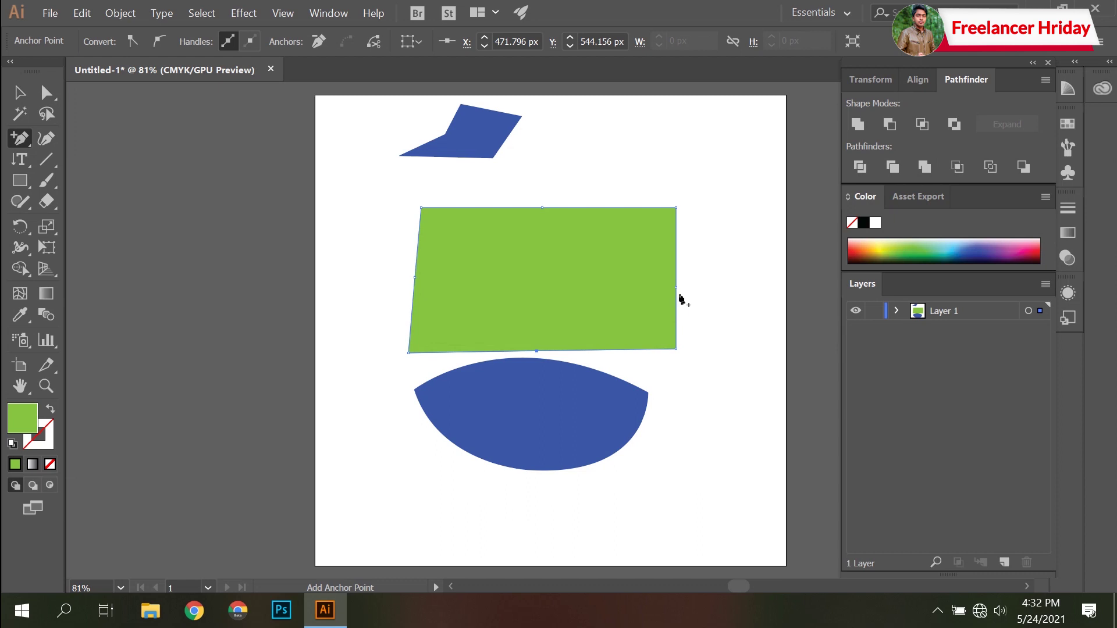
{"action": "left_click", "coordinate": [25, 140]}
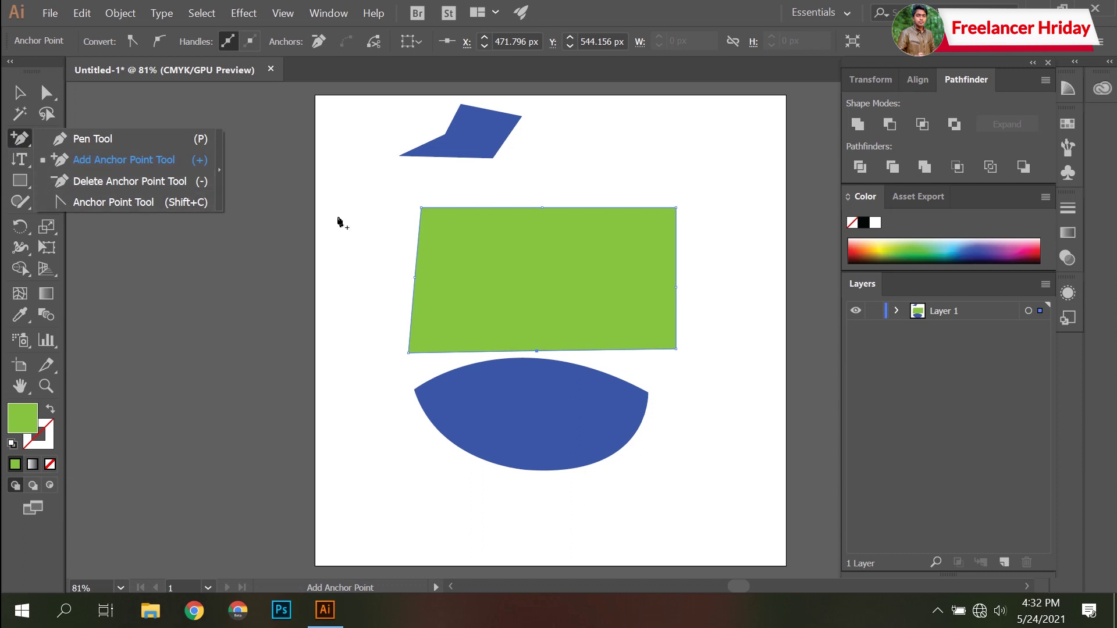
{"action": "left_click", "coordinate": [174, 203]}
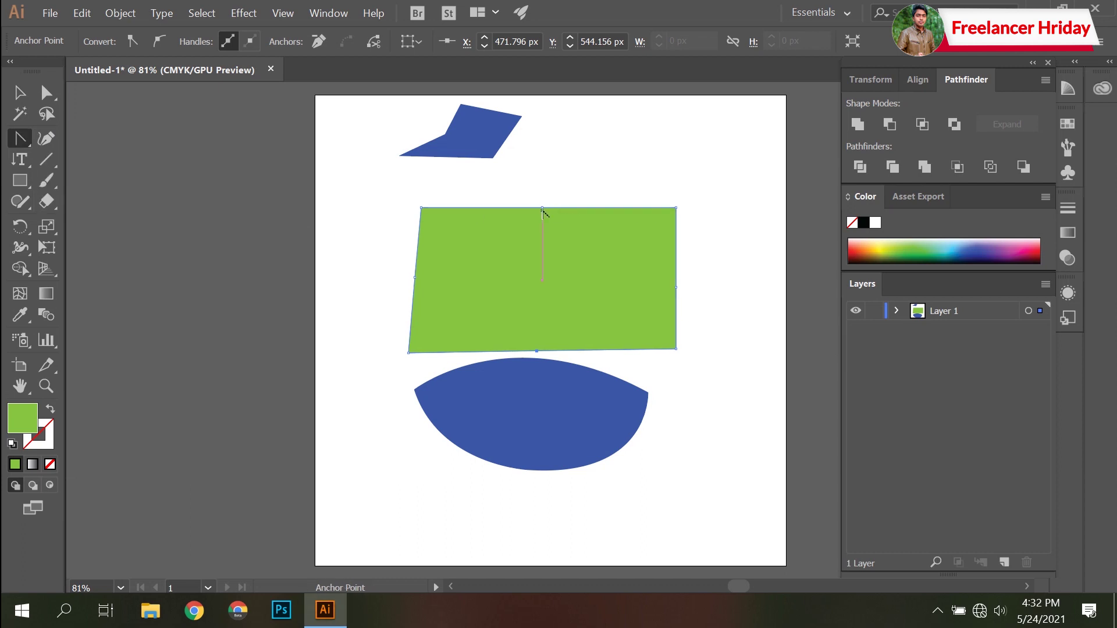
Step: Drag handles from the top and right-edge anchors to make an S-curved top and bulging right side
{"action": "left_click_drag", "start_coordinate": [542, 208], "coordinate": [568, 202]}
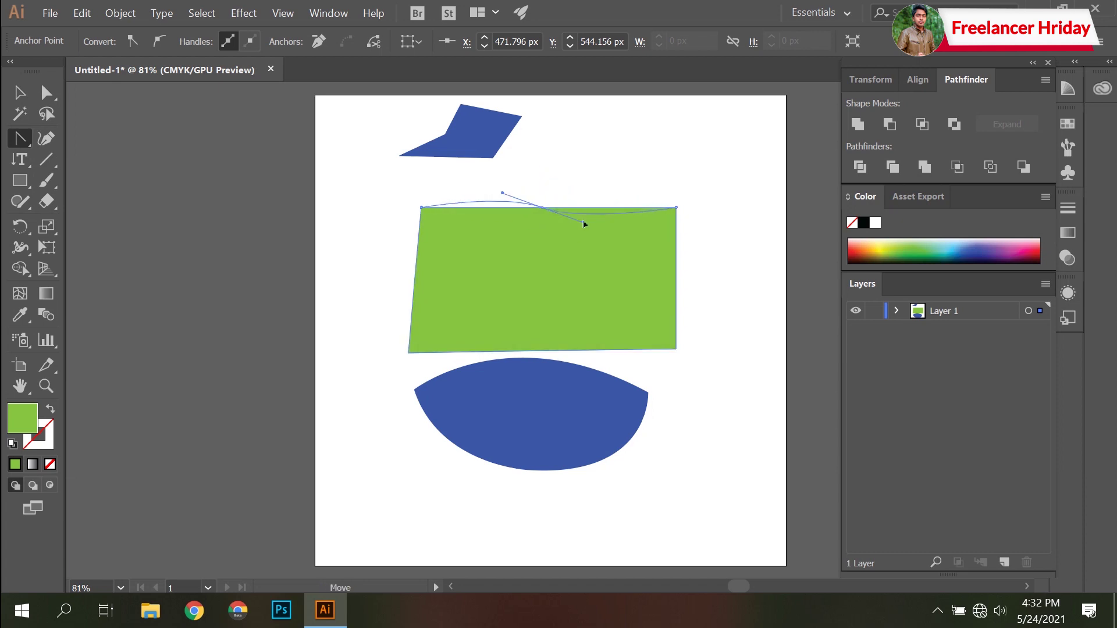
{"action": "mouse_move", "coordinate": [568, 202]}
{"action": "left_mouse_down"}
{"action": "mouse_move", "coordinate": [587, 215]}
{"action": "mouse_move", "coordinate": [545, 172]}
{"action": "mouse_move", "coordinate": [644, 157]}
{"action": "left_mouse_up"}
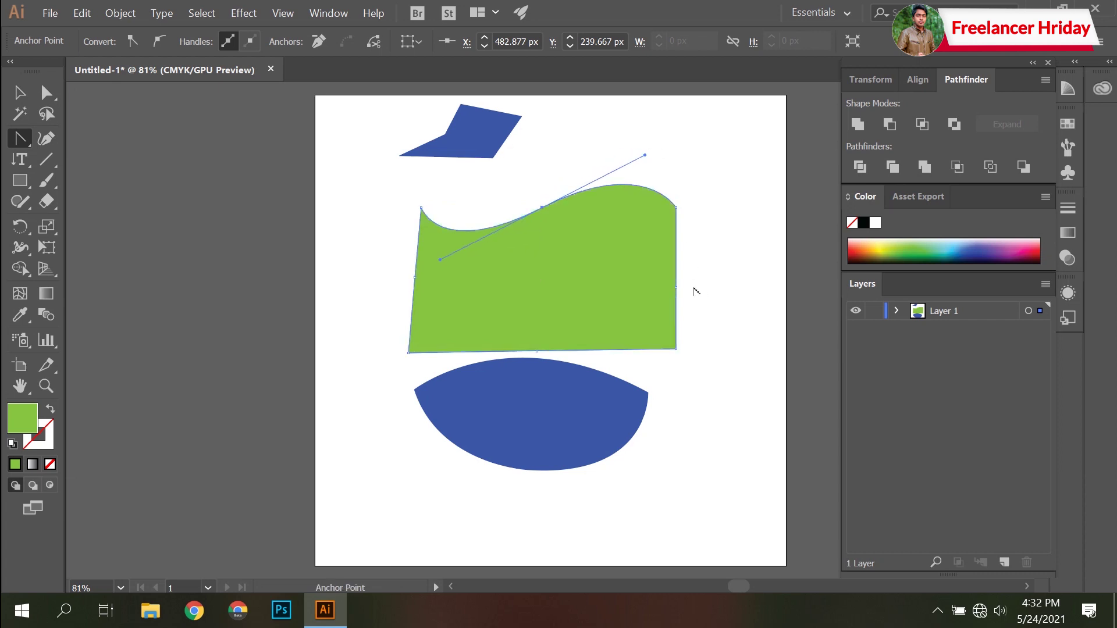
{"action": "left_click", "coordinate": [676, 287]}
{"action": "left_click_drag", "start_coordinate": [677, 289], "coordinate": [693, 338]}
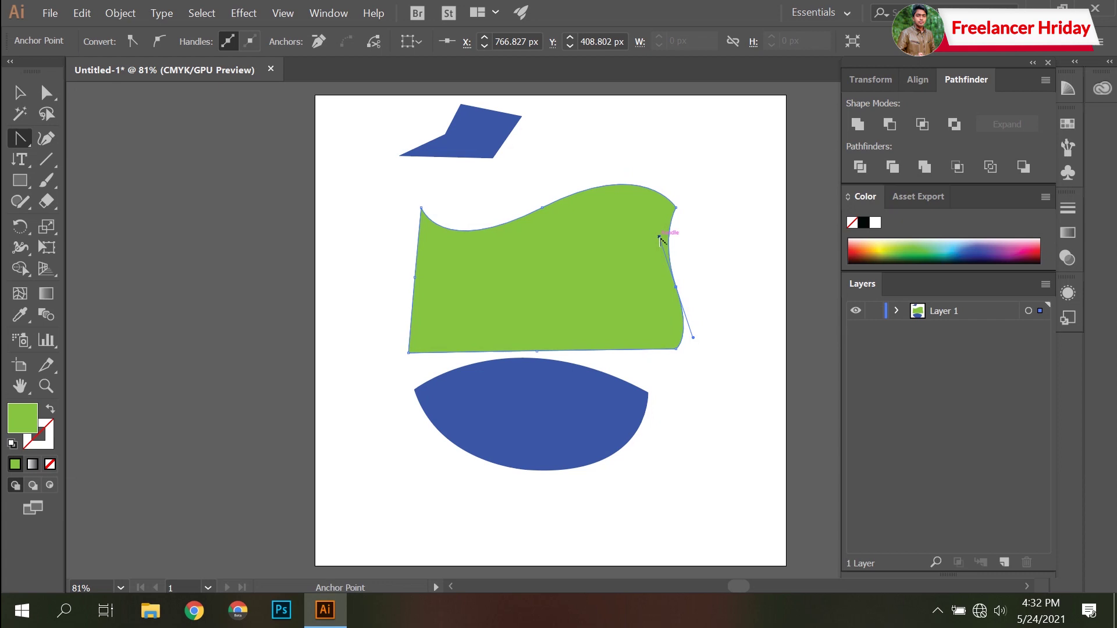
{"action": "mouse_move", "coordinate": [659, 237]}
{"action": "left_mouse_down"}
{"action": "mouse_move", "coordinate": [702, 238]}
{"action": "mouse_move", "coordinate": [684, 238]}
{"action": "left_mouse_up"}
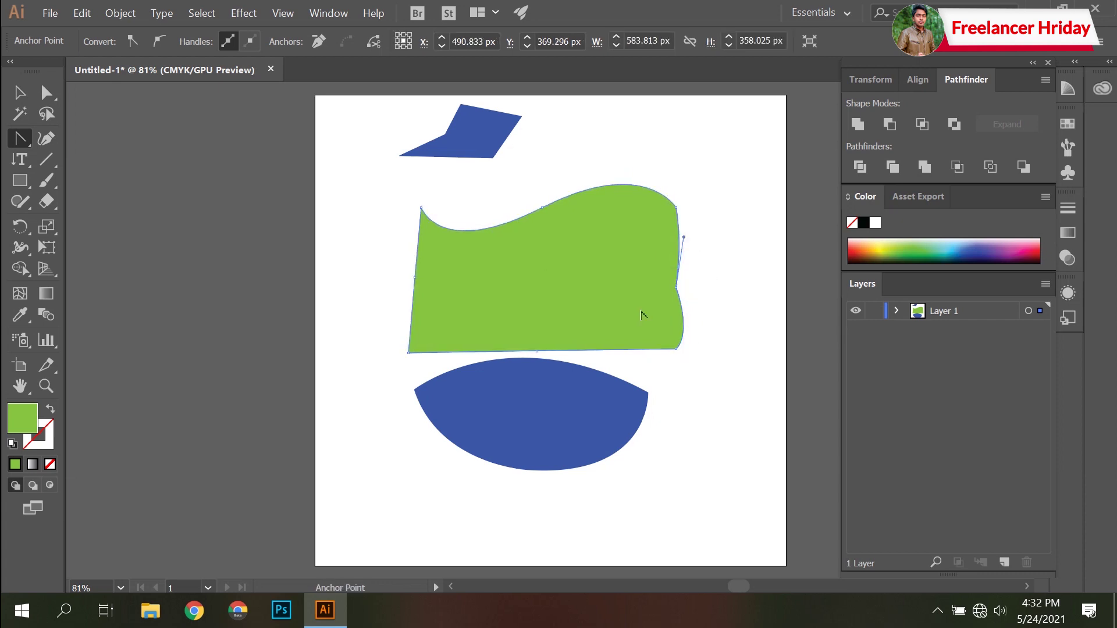
Step: Curve the green shape's left-edge anchor, then revert it to a straight corner
{"action": "left_click", "coordinate": [415, 277]}
{"action": "mouse_move", "coordinate": [415, 278]}
{"action": "left_mouse_down"}
{"action": "mouse_move", "coordinate": [586, 352]}
{"action": "mouse_move", "coordinate": [625, 342]}
{"action": "left_mouse_up"}
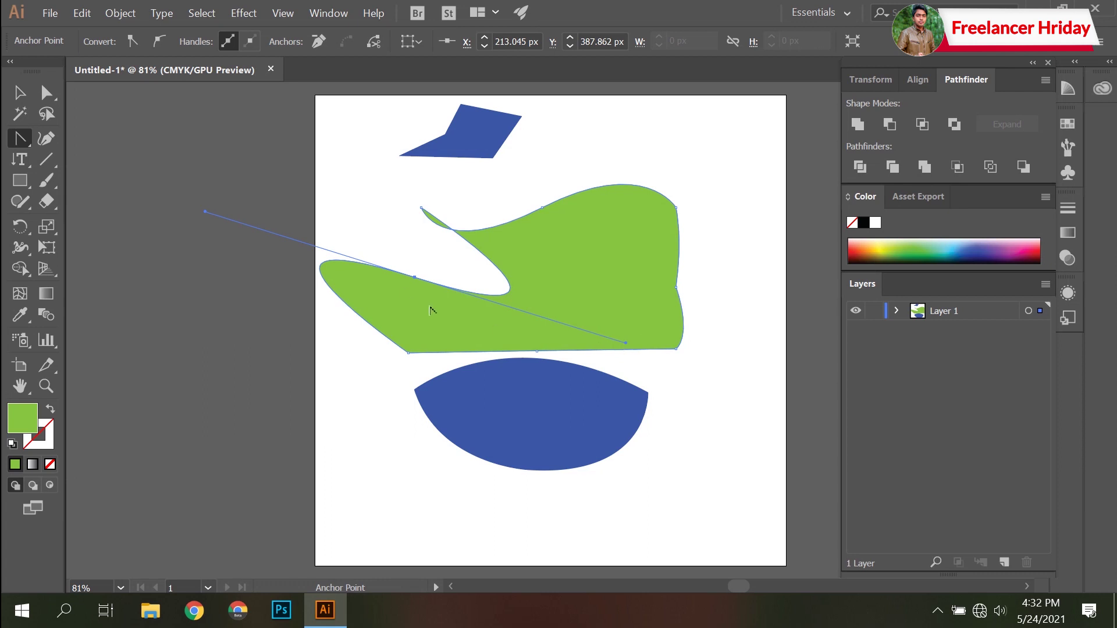
{"action": "left_click", "coordinate": [414, 278]}
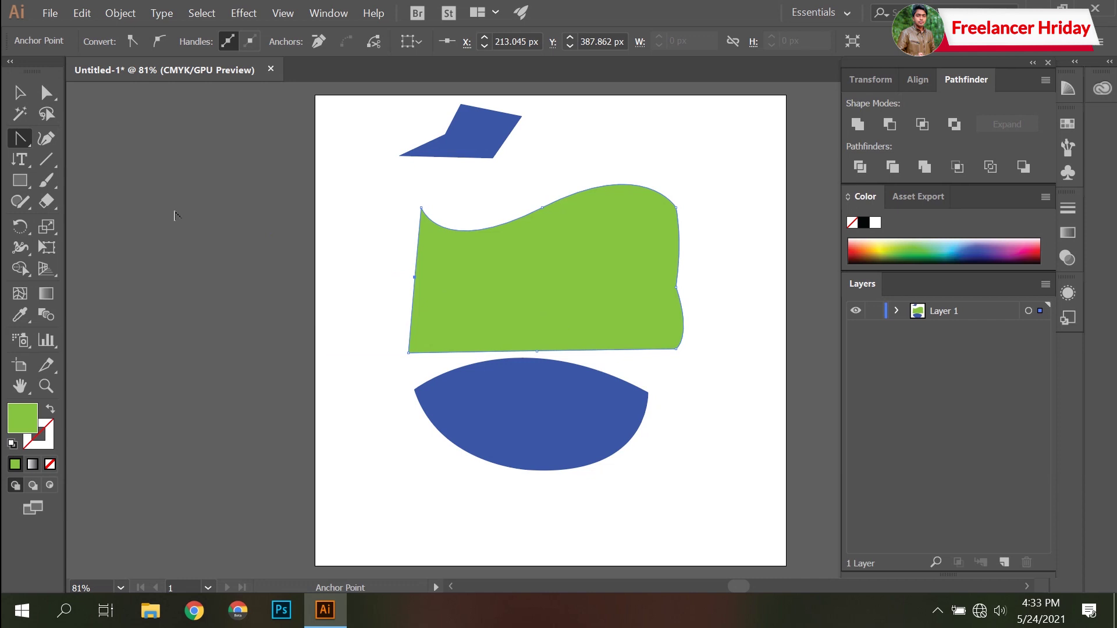
{"action": "right_click", "coordinate": [22, 142]}
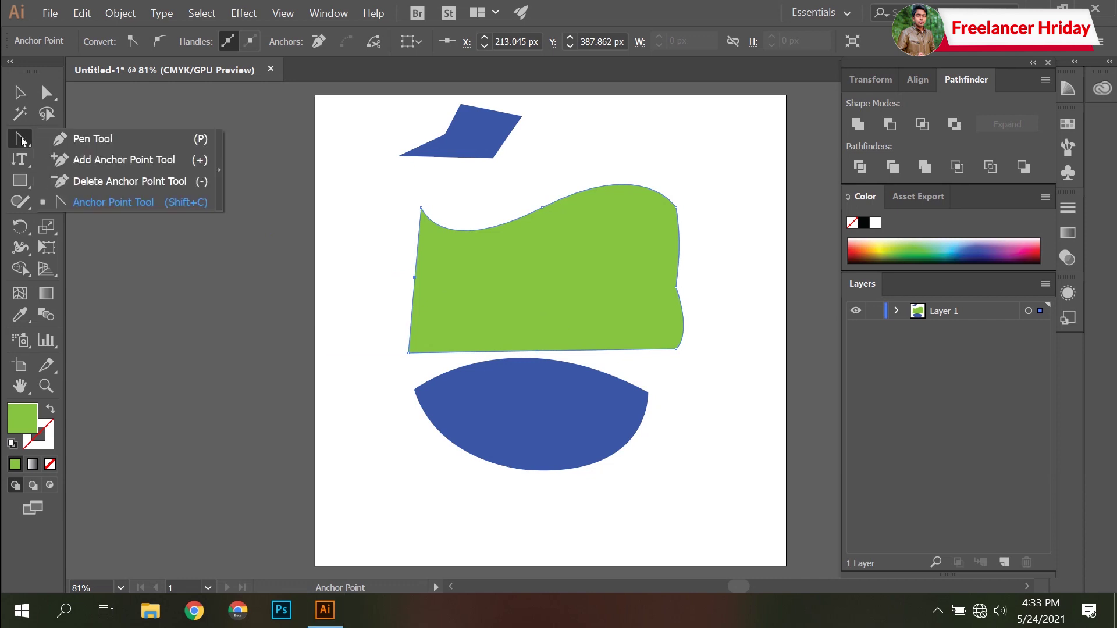
Step: Delete the left, right, top-middle and top-left anchors, leaving a right-angled green triangle
{"action": "left_click", "coordinate": [146, 183]}
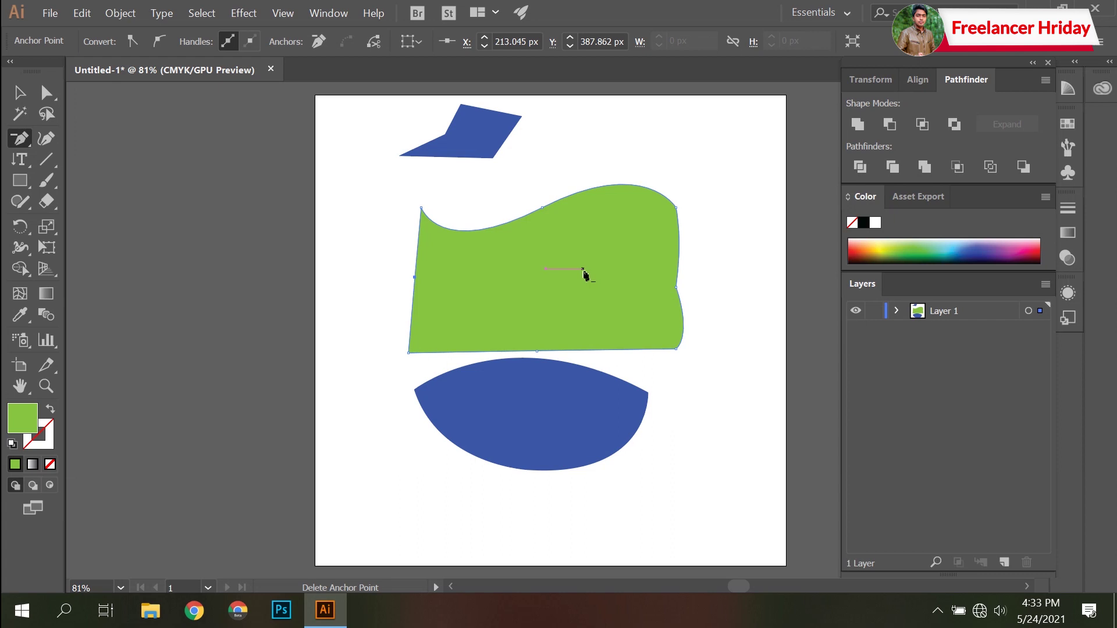
{"action": "left_click", "coordinate": [415, 278]}
{"action": "left_click", "coordinate": [677, 288]}
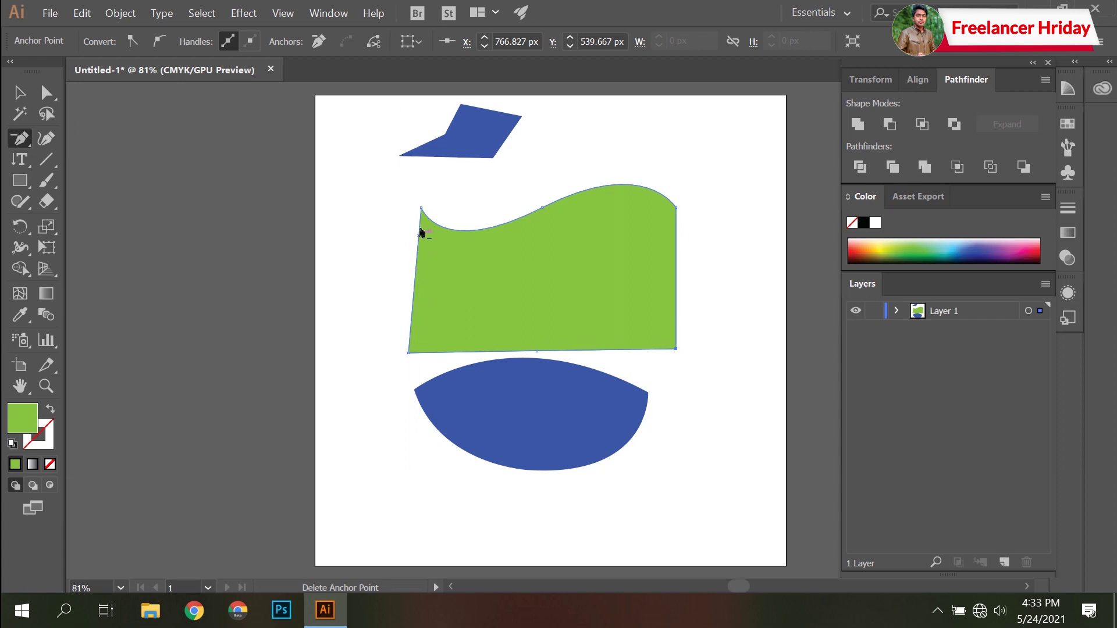
{"action": "left_click", "coordinate": [542, 209]}
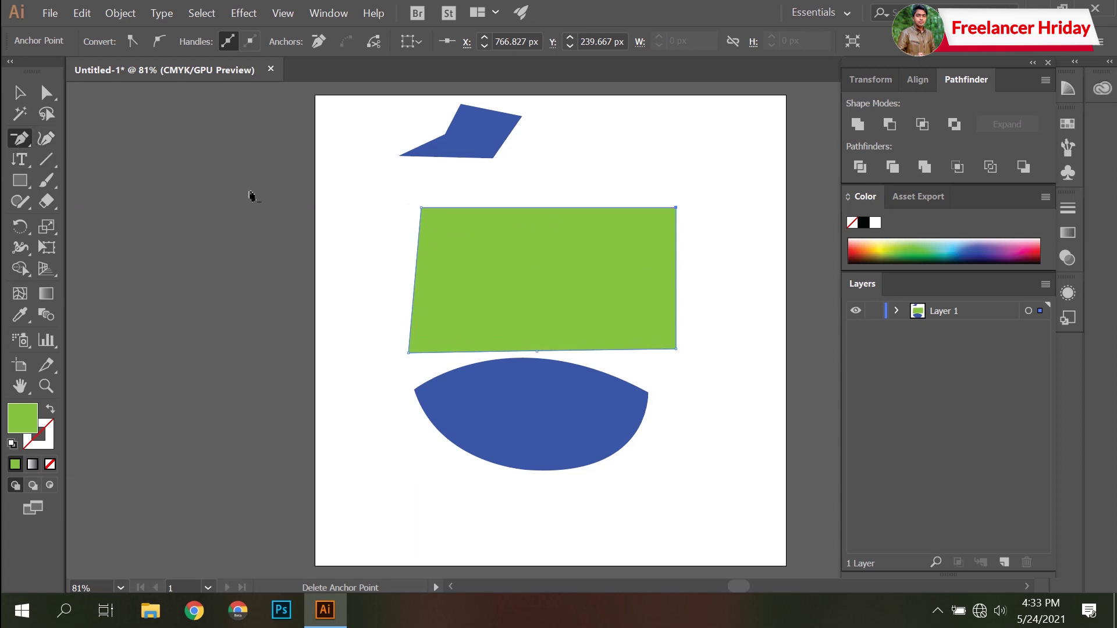
{"action": "left_click", "coordinate": [421, 208]}
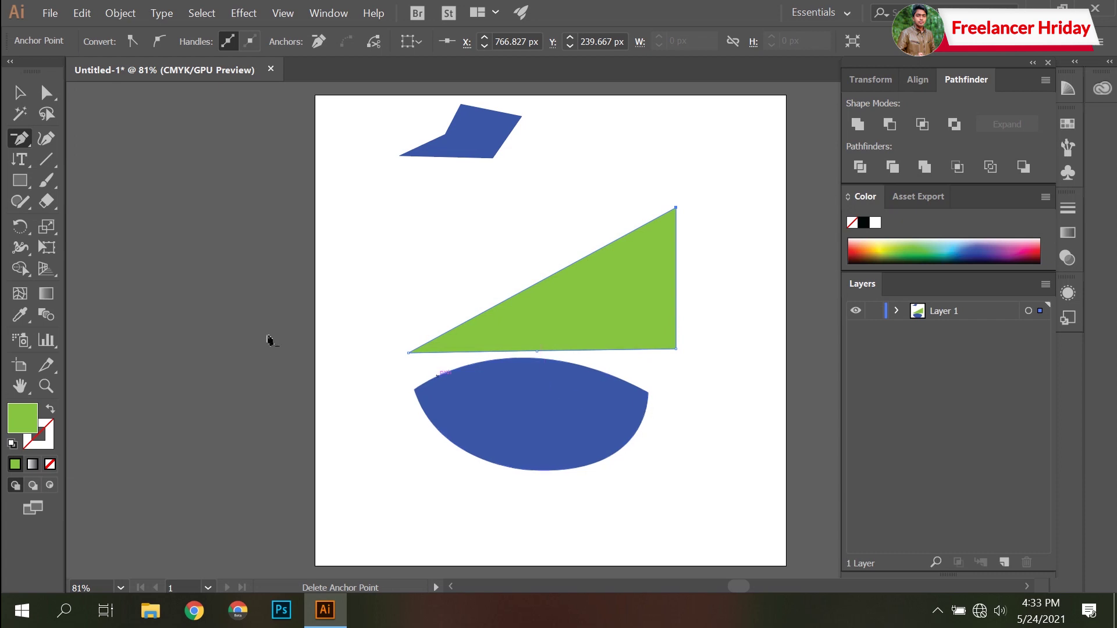
{"action": "left_click", "coordinate": [20, 138]}
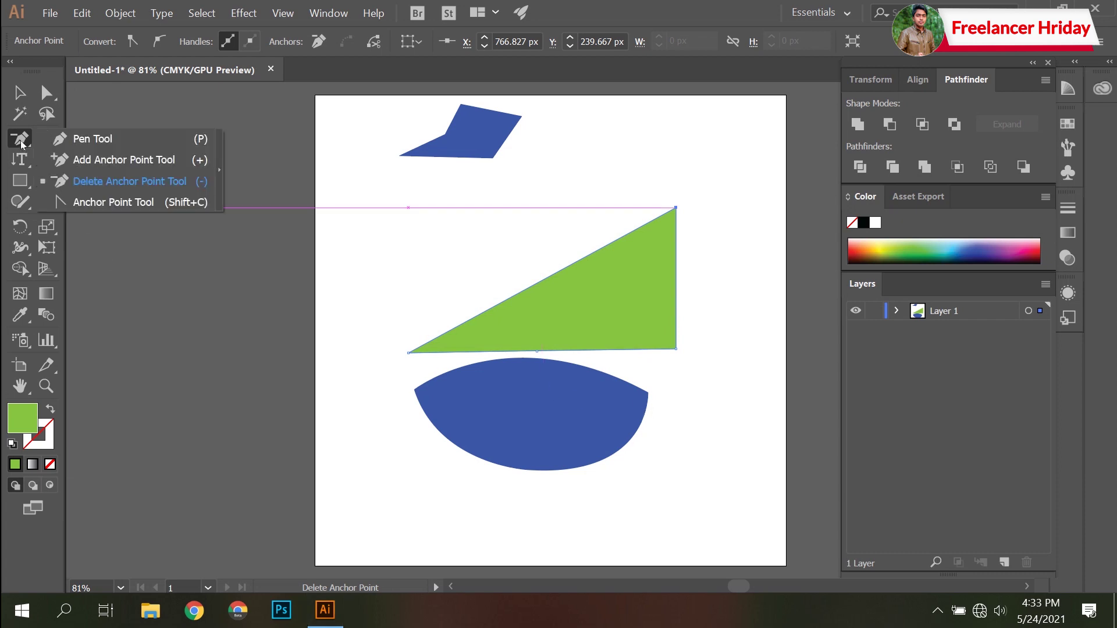
Step: Toggle the triangle's top-right anchor between smooth and corner, delete anchors, then undo
{"action": "left_click", "coordinate": [81, 139]}
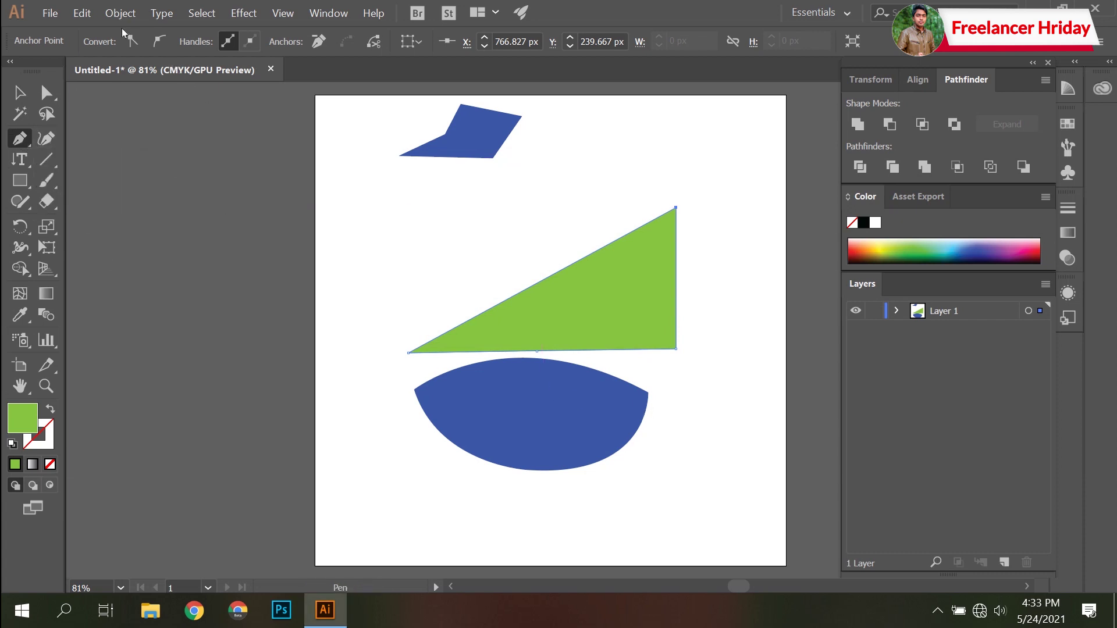
{"action": "left_click", "coordinate": [159, 41]}
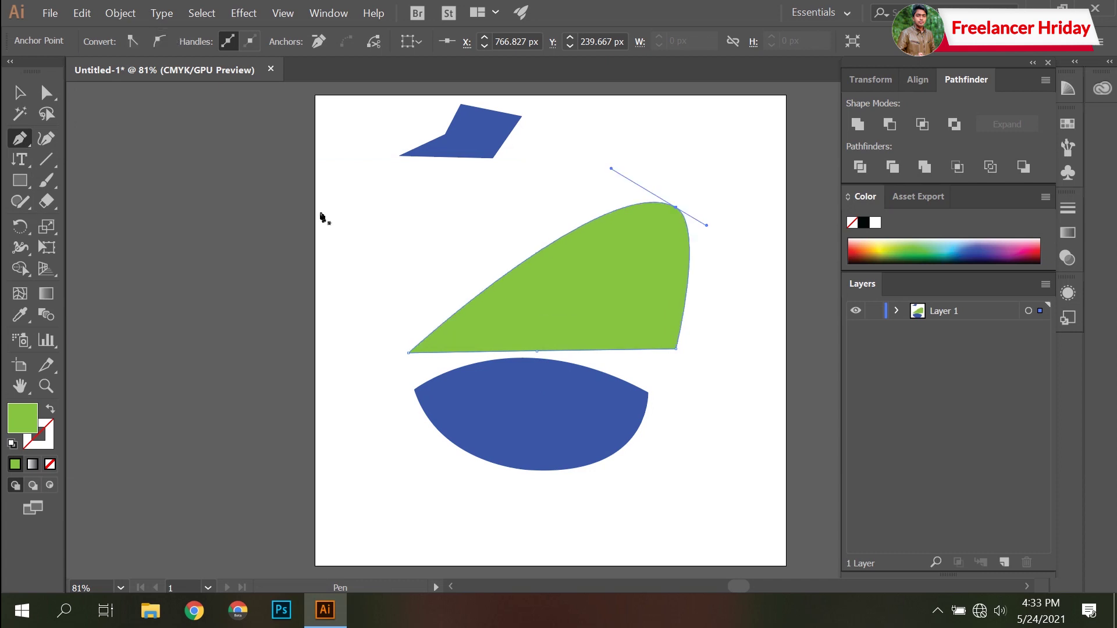
{"action": "left_click", "coordinate": [132, 42]}
{"action": "left_click", "coordinate": [133, 41]}
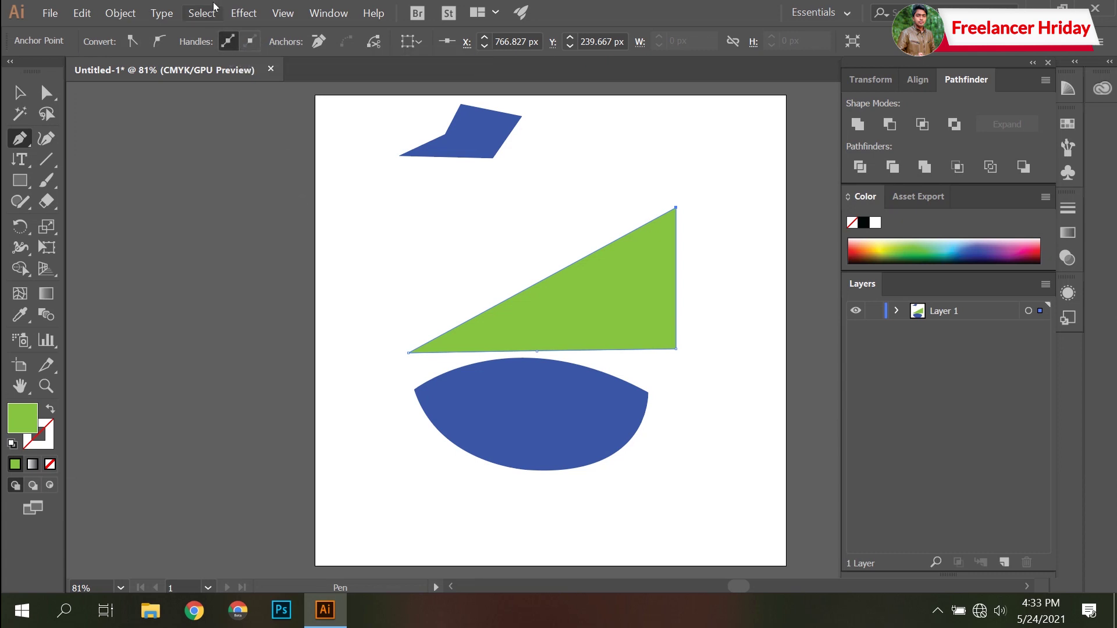
{"action": "left_click", "coordinate": [320, 42]}
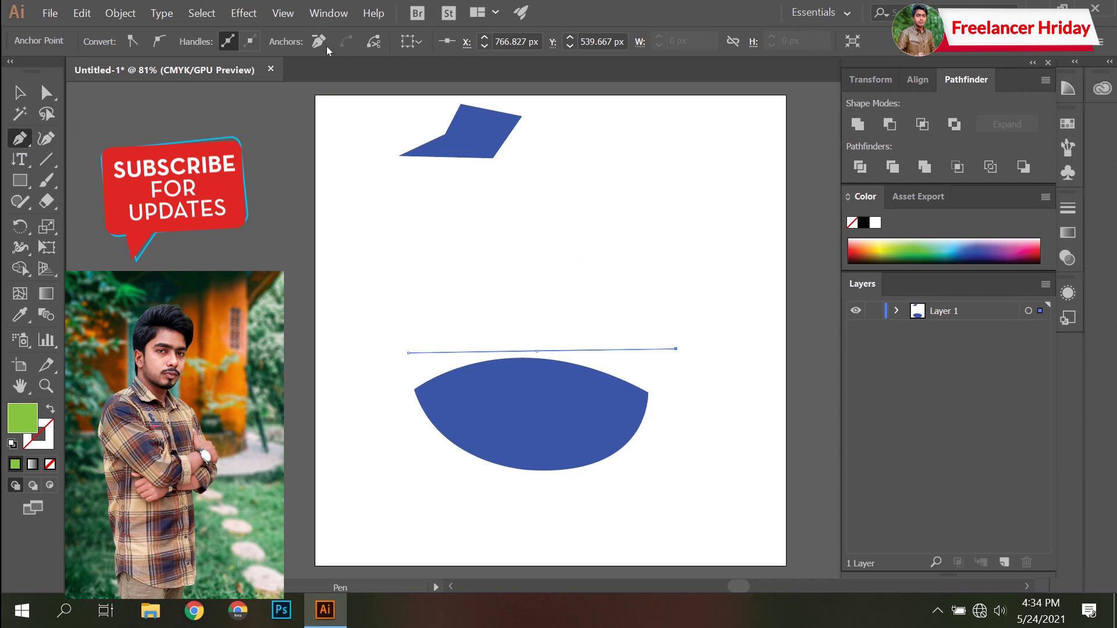
{"action": "left_click", "coordinate": [325, 48]}
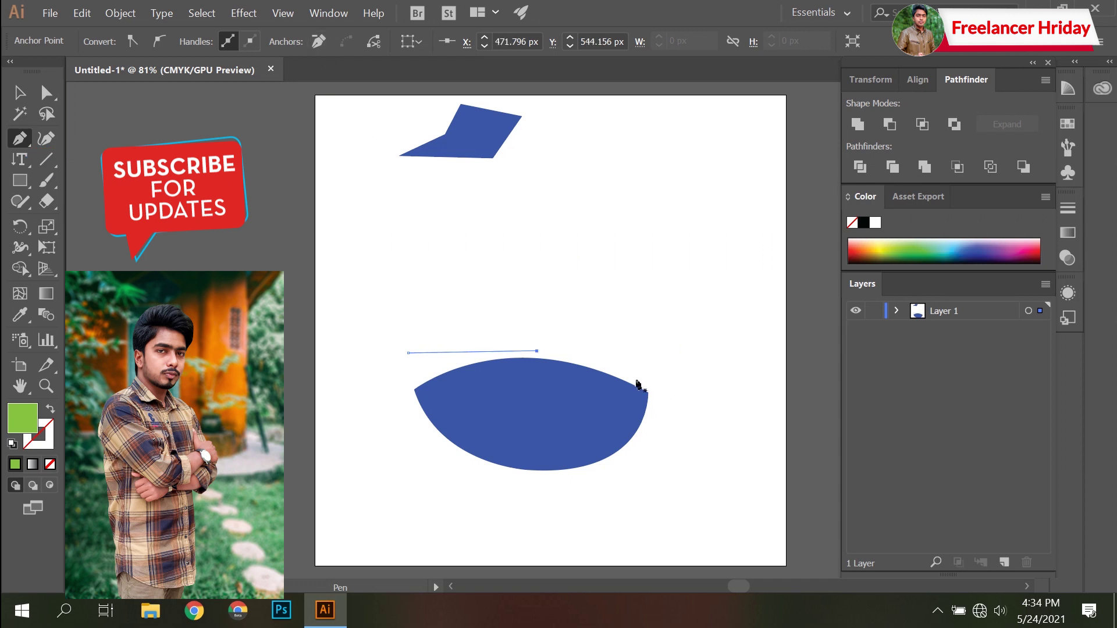
{"action": "key", "text": "ctrl+z"}
{"action": "key", "text": "ctrl+z"}
Step: Delete the triangle's bottom-left anchors with the Pen, then undo to restore the corner
{"action": "key", "text": "p"}
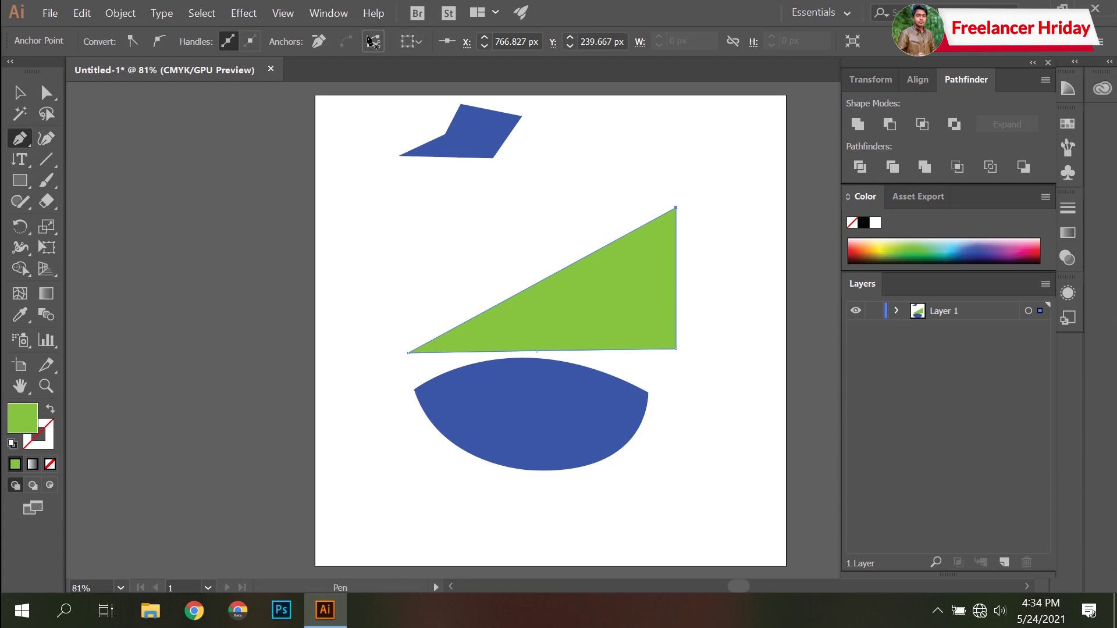
{"action": "left_click", "coordinate": [409, 353]}
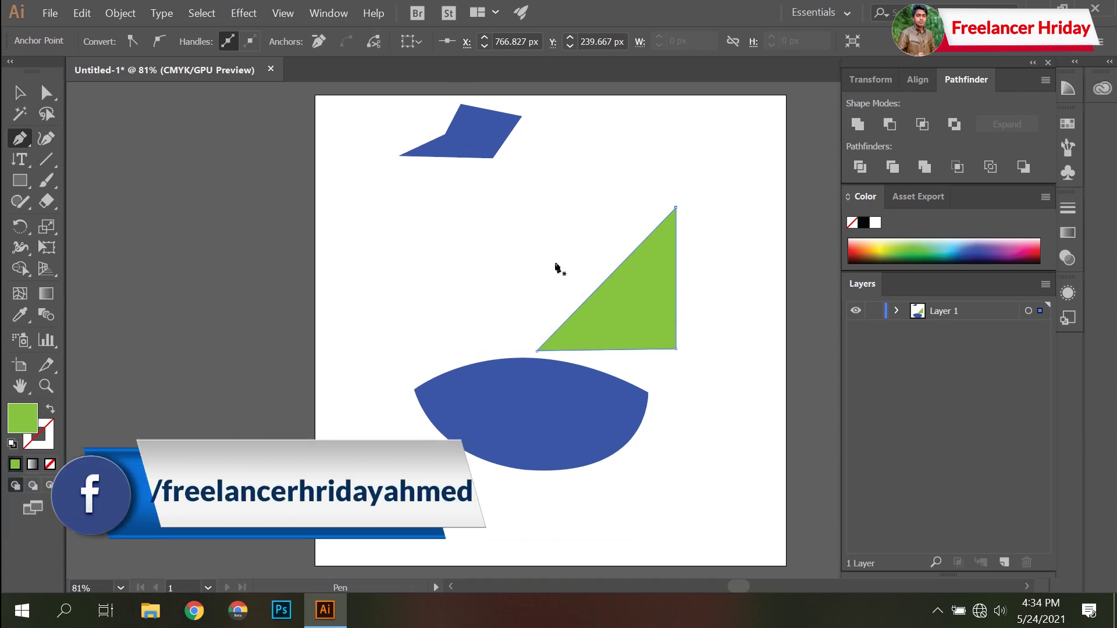
{"action": "left_click", "coordinate": [537, 352]}
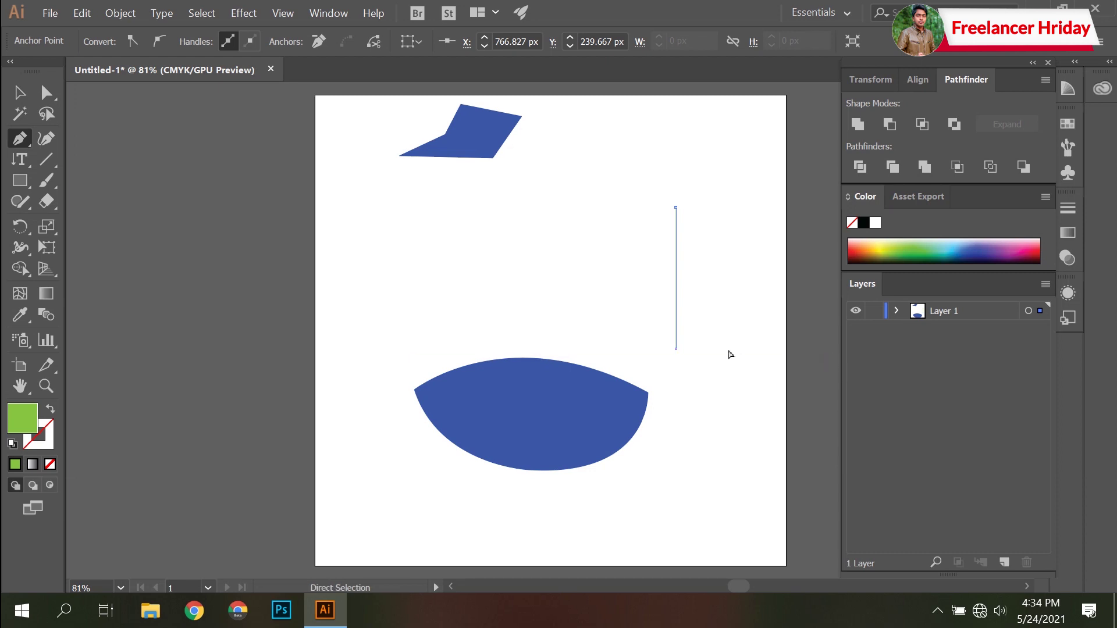
{"action": "key", "text": "ctrl+z"}
{"action": "key", "text": "ctrl+z"}
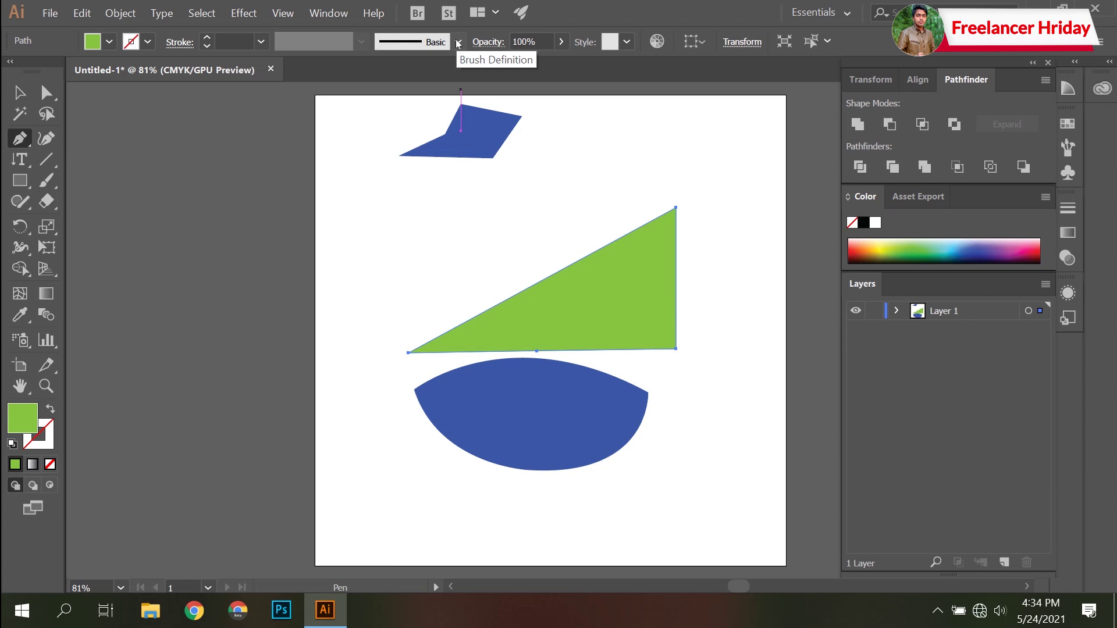
Step: Give the triangle a CMYK Yellow stroke at 10 pt with Width Profile 1
{"action": "left_click", "coordinate": [148, 42]}
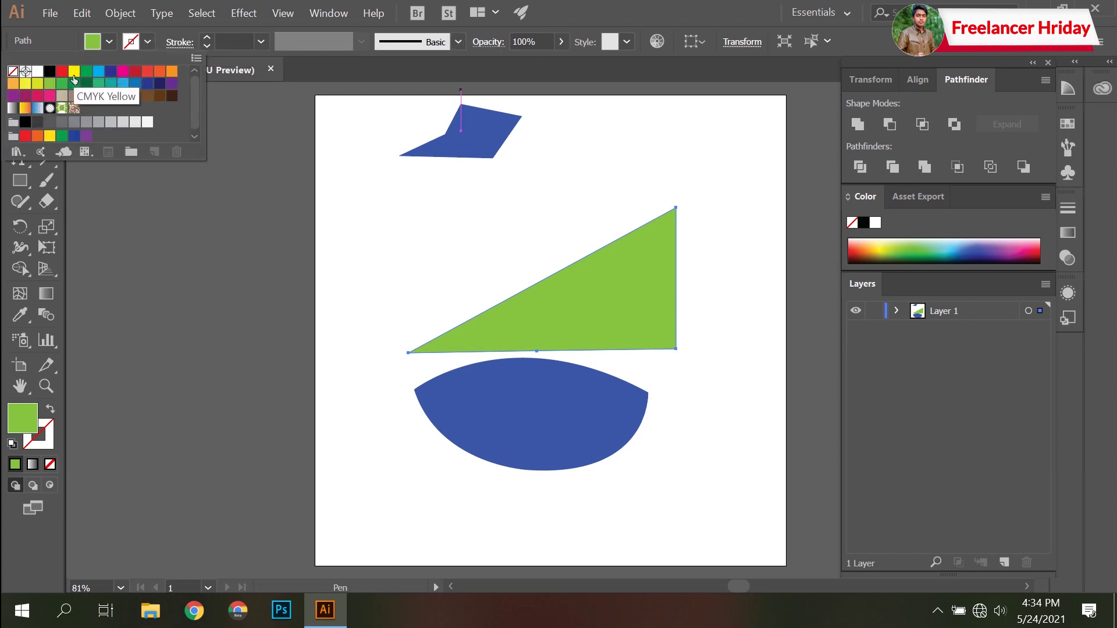
{"action": "left_click", "coordinate": [74, 71]}
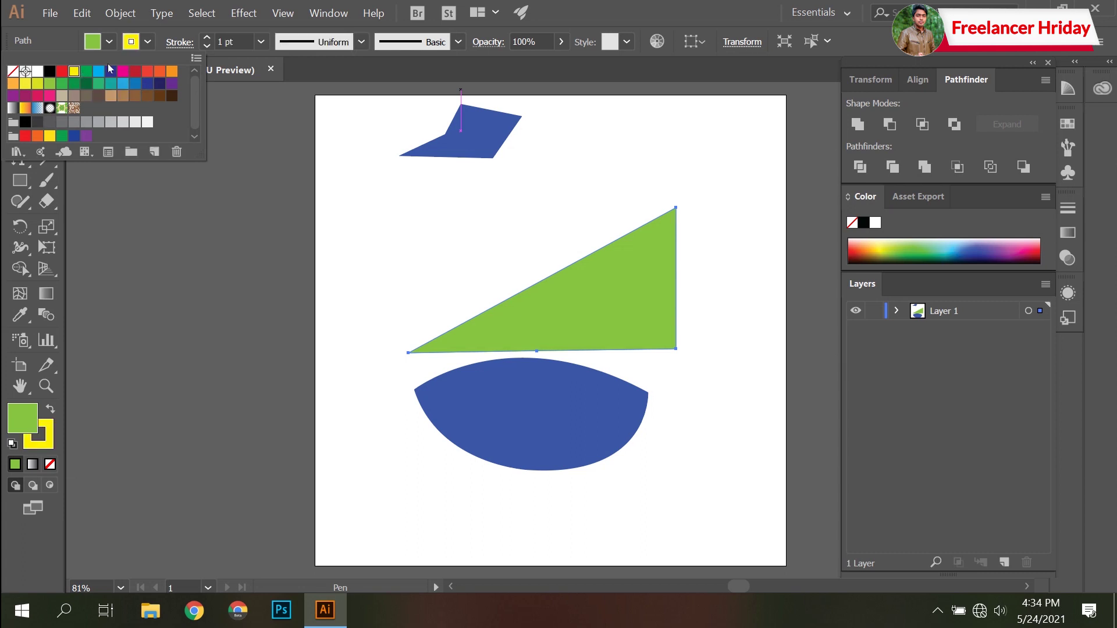
{"action": "left_click", "coordinate": [149, 41]}
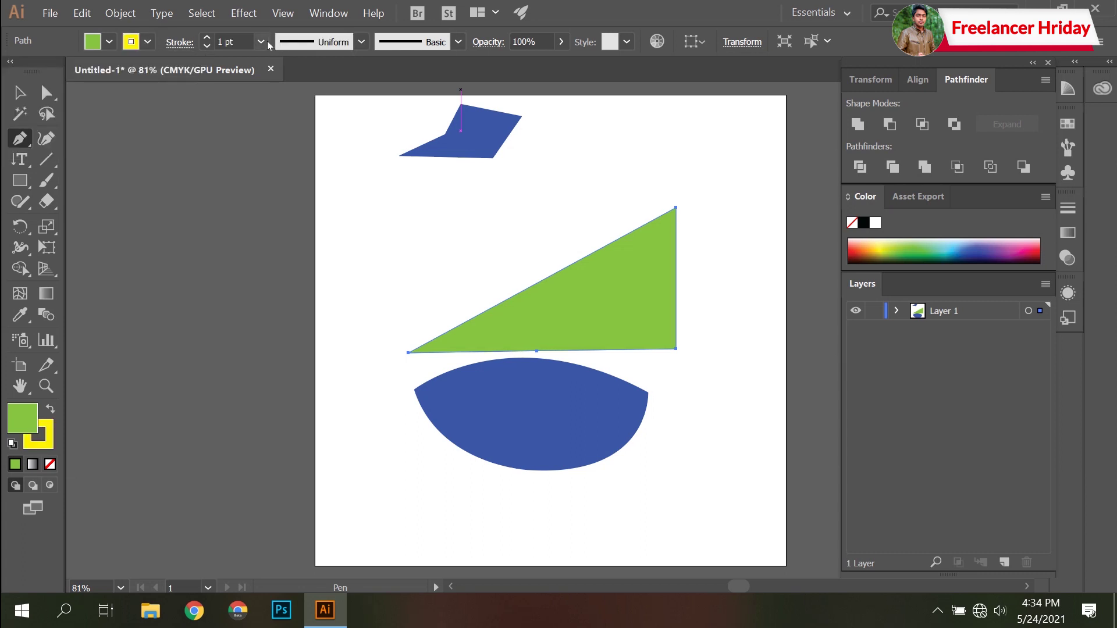
{"action": "left_click", "coordinate": [261, 42]}
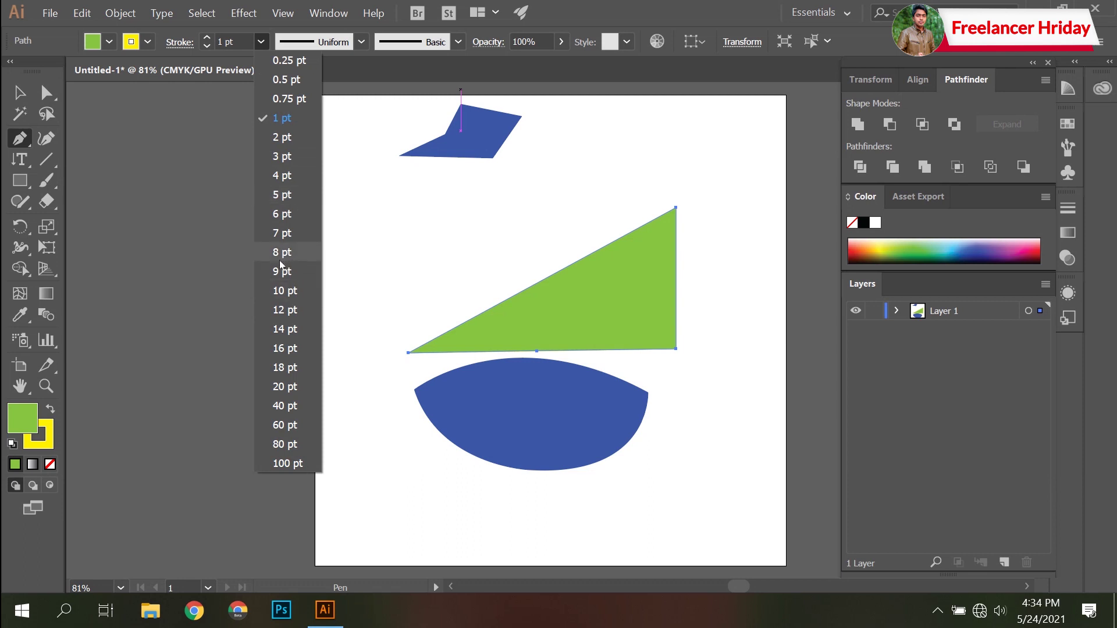
{"action": "left_click", "coordinate": [285, 290]}
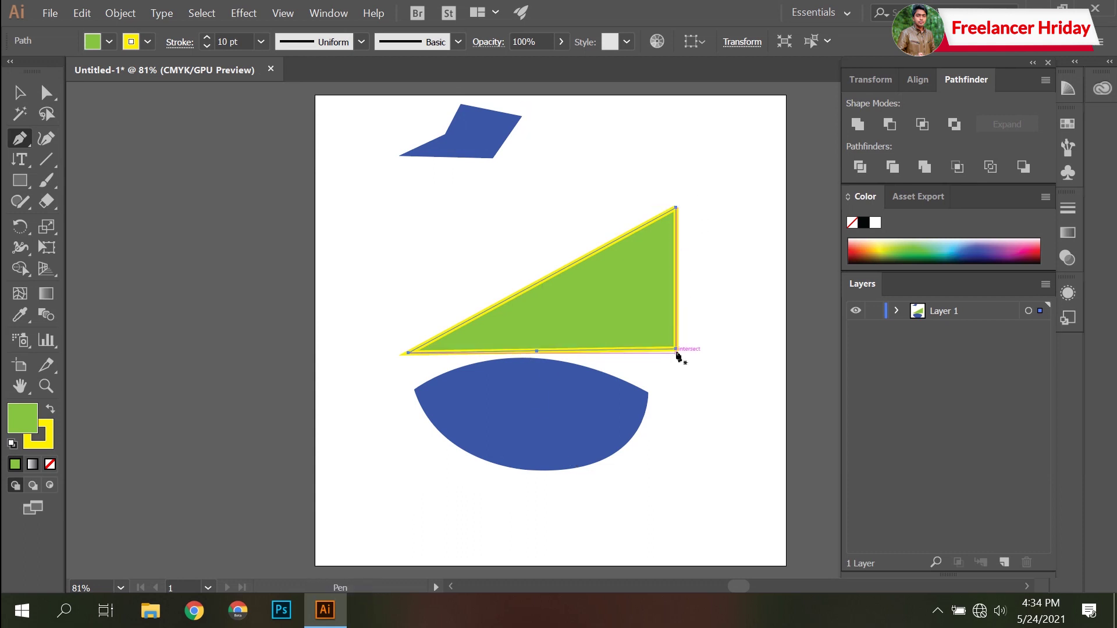
{"action": "left_click", "coordinate": [360, 42]}
{"action": "left_click", "coordinate": [327, 99]}
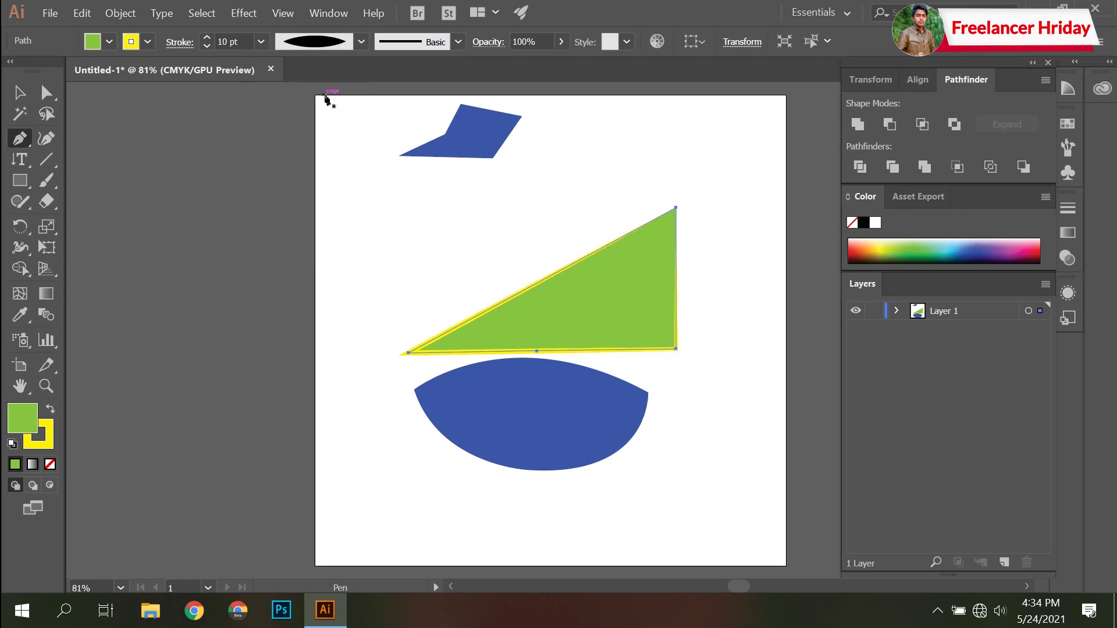
Step: Return the triangle's yellow outline to Uniform width and try several Round brushes on it
{"action": "left_click", "coordinate": [361, 42]}
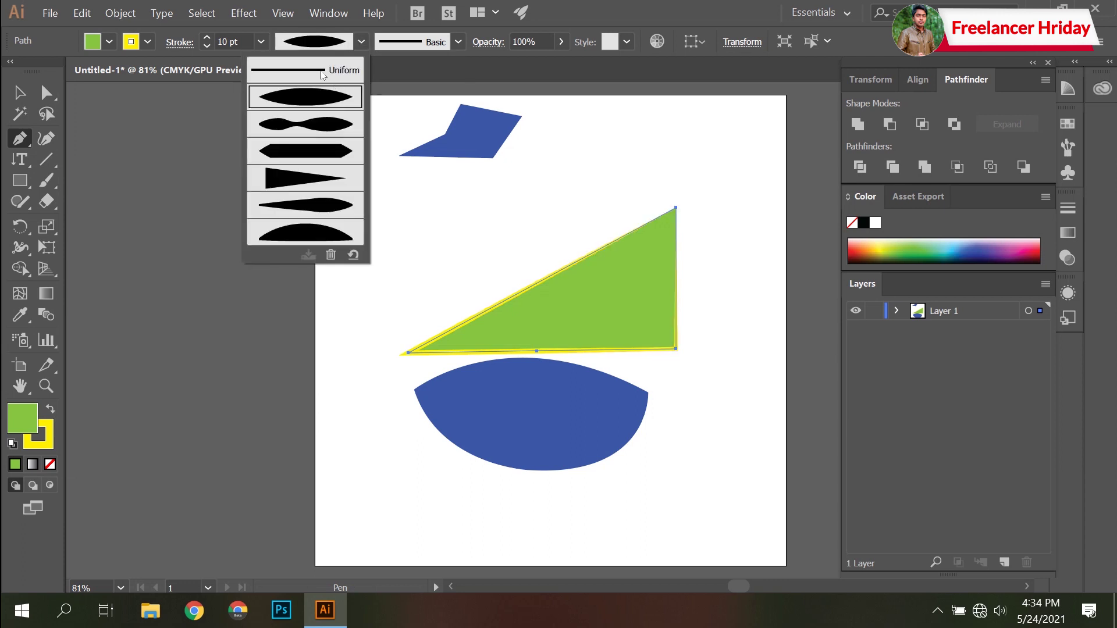
{"action": "left_click", "coordinate": [337, 74]}
{"action": "left_click", "coordinate": [458, 41]}
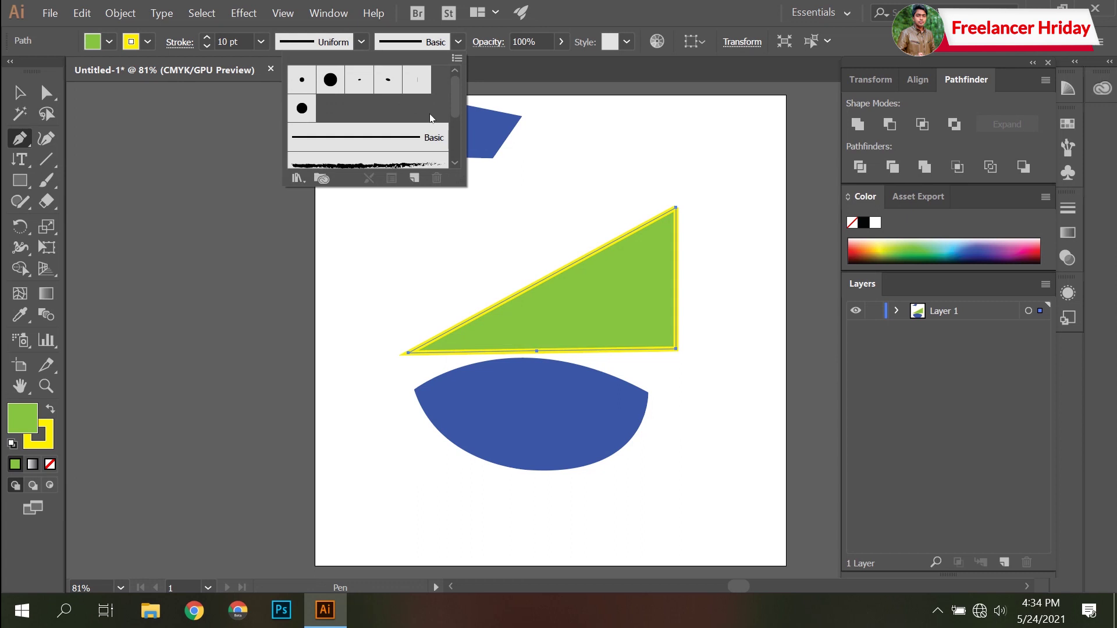
{"action": "left_click", "coordinate": [330, 80]}
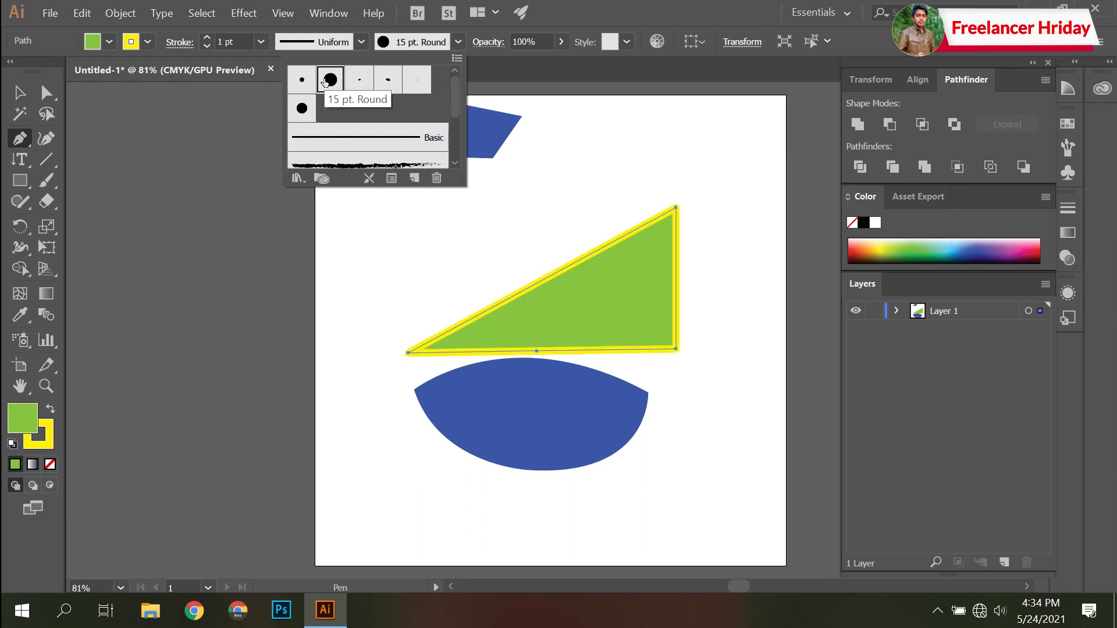
{"action": "left_click", "coordinate": [360, 80]}
{"action": "left_click", "coordinate": [419, 80]}
{"action": "left_click", "coordinate": [360, 80]}
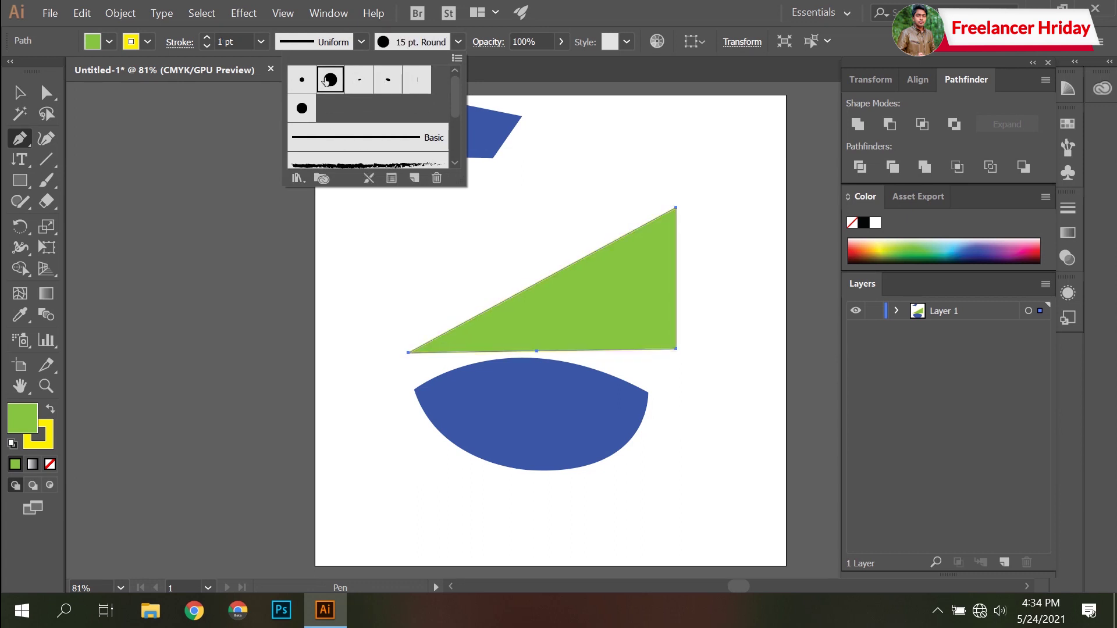
Step: Try the arrow and Charcoal - Feather brushes, settle on 5 pt. Round, then test opacity
{"action": "scroll", "coordinate": [386, 142], "scroll_direction": "down", "scroll_amount": 3}
{"action": "scroll", "coordinate": [387, 93], "scroll_direction": "up", "scroll_amount": 3}
{"action": "left_click", "coordinate": [402, 157]}
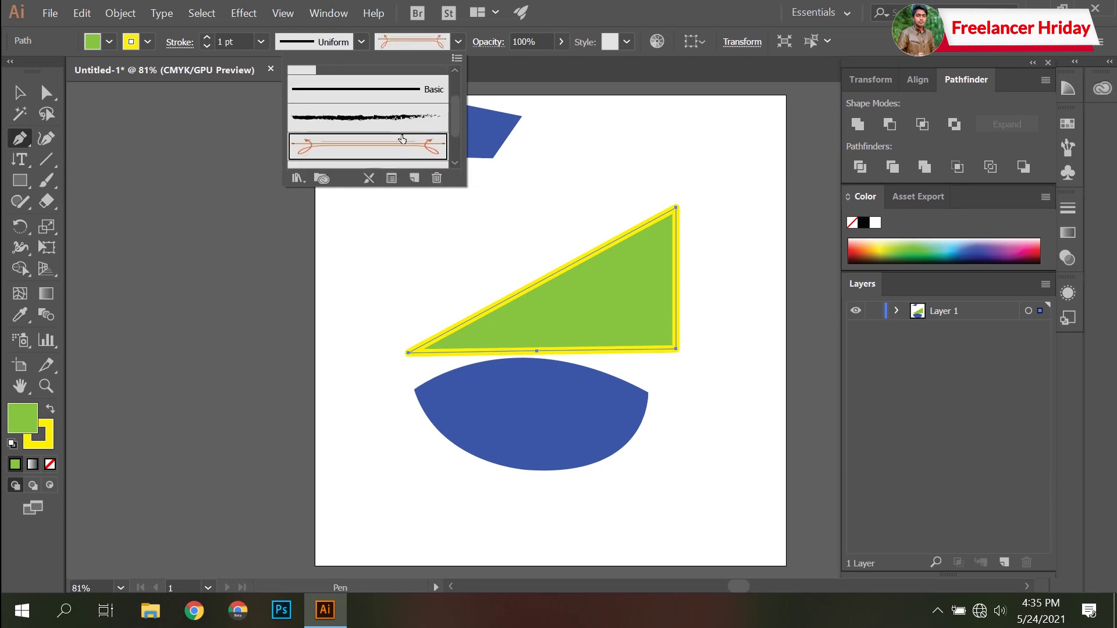
{"action": "left_click", "coordinate": [395, 113]}
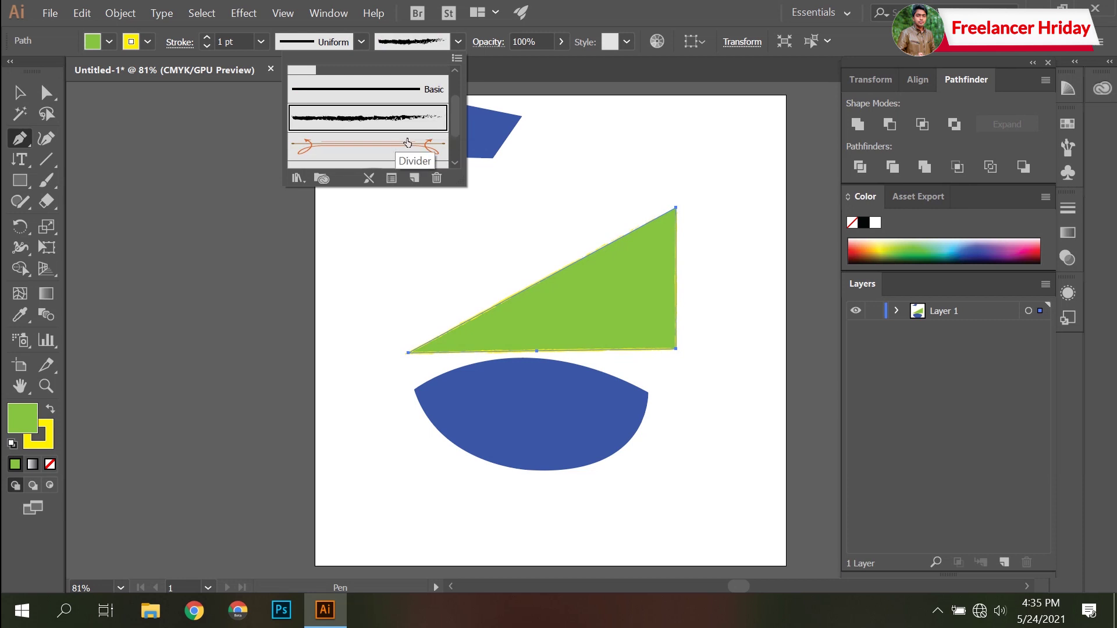
{"action": "scroll", "coordinate": [394, 125], "scroll_direction": "up", "scroll_amount": 2}
{"action": "left_click", "coordinate": [397, 138]}
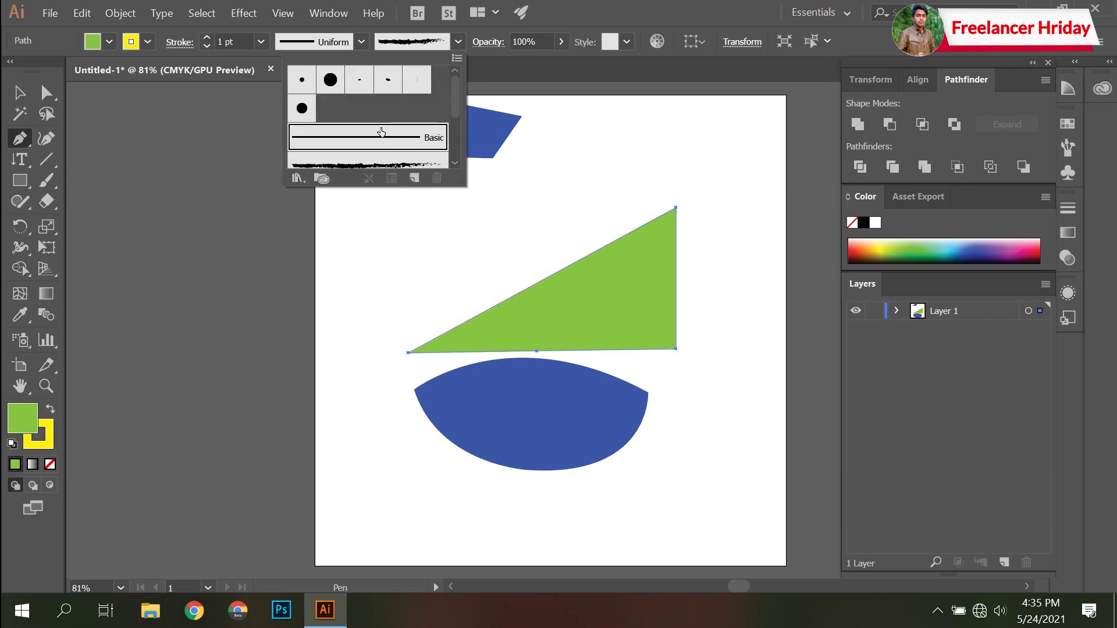
{"action": "left_click", "coordinate": [299, 78]}
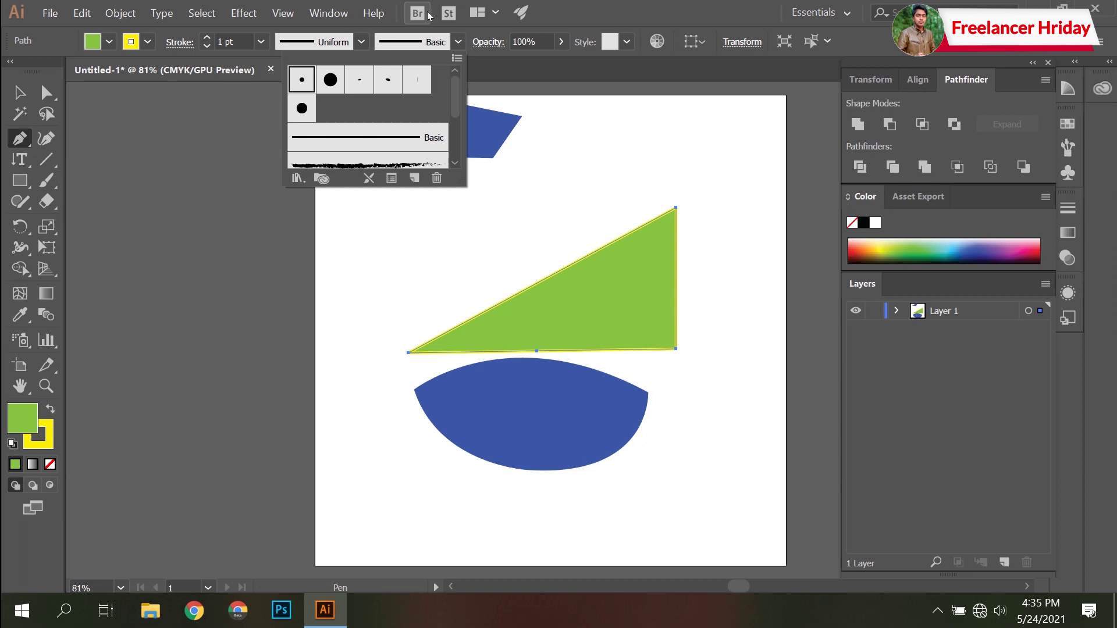
{"action": "left_click", "coordinate": [458, 42]}
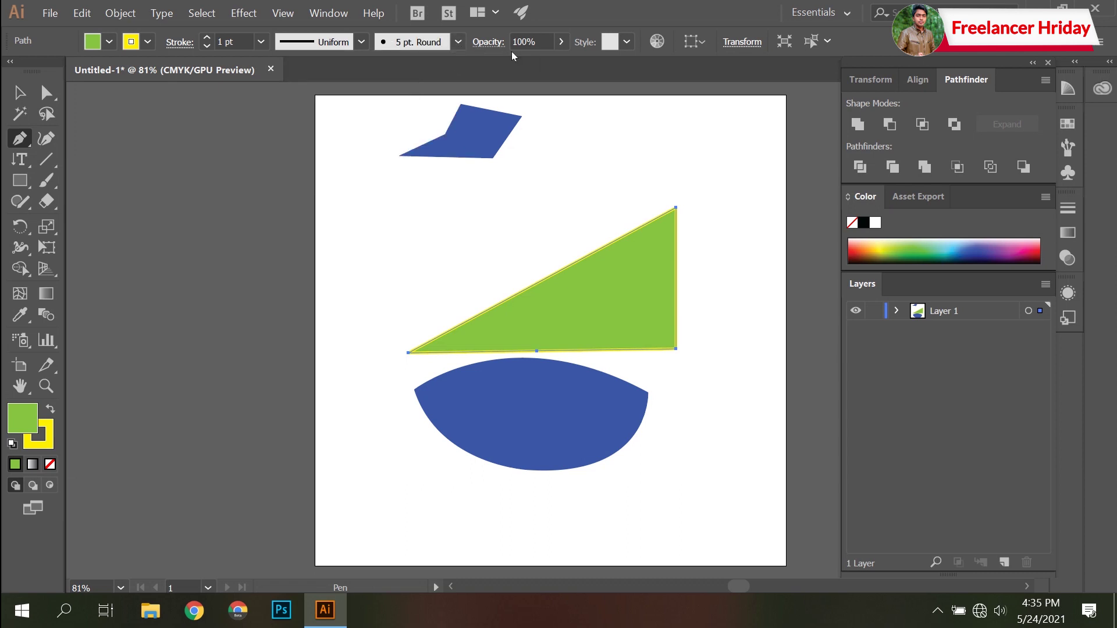
{"action": "left_click", "coordinate": [566, 40]}
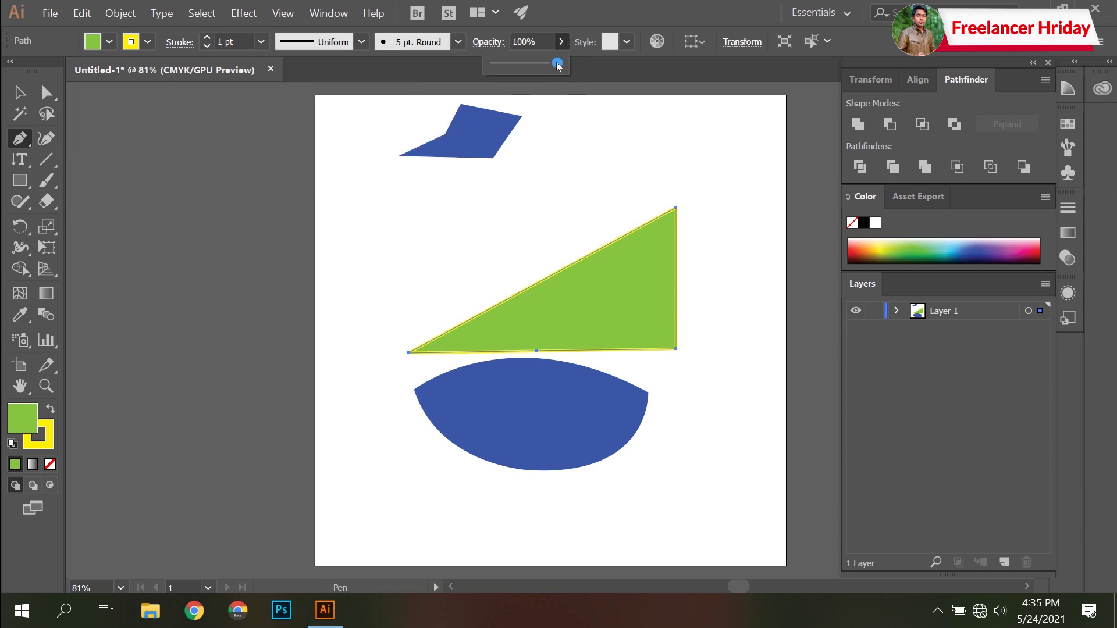
{"action": "mouse_move", "coordinate": [556, 66]}
{"action": "left_mouse_down"}
{"action": "mouse_move", "coordinate": [481, 62]}
{"action": "mouse_move", "coordinate": [533, 72]}
{"action": "left_mouse_up"}
Step: Try the foliage, blue gradient and swirl graphic styles on the triangle, then apply grey bevel
{"action": "left_click", "coordinate": [627, 43]}
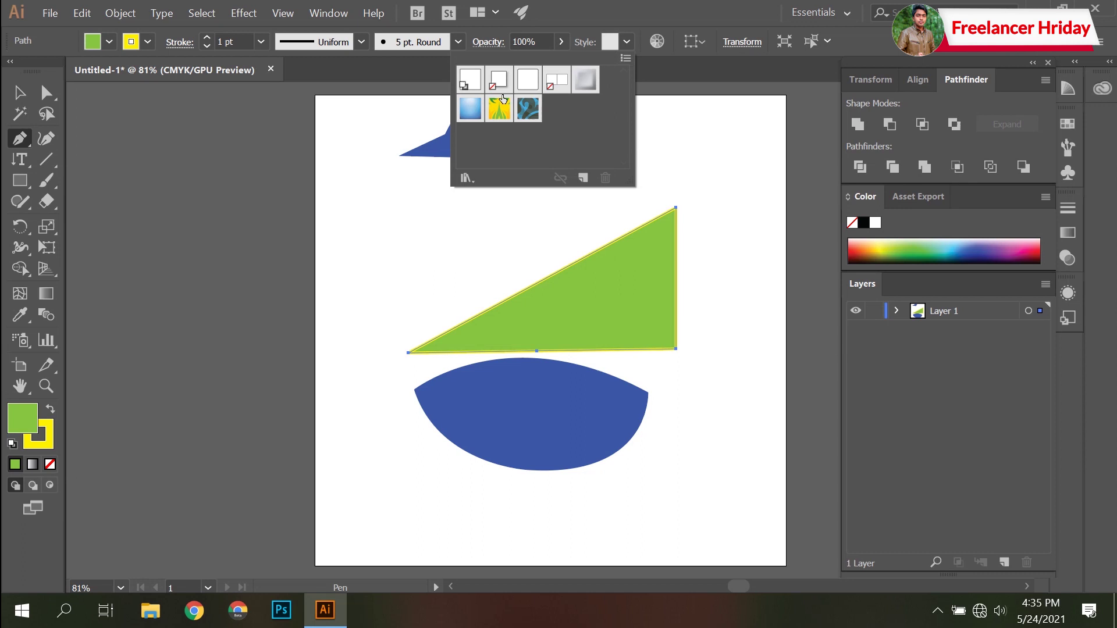
{"action": "left_click", "coordinate": [498, 117]}
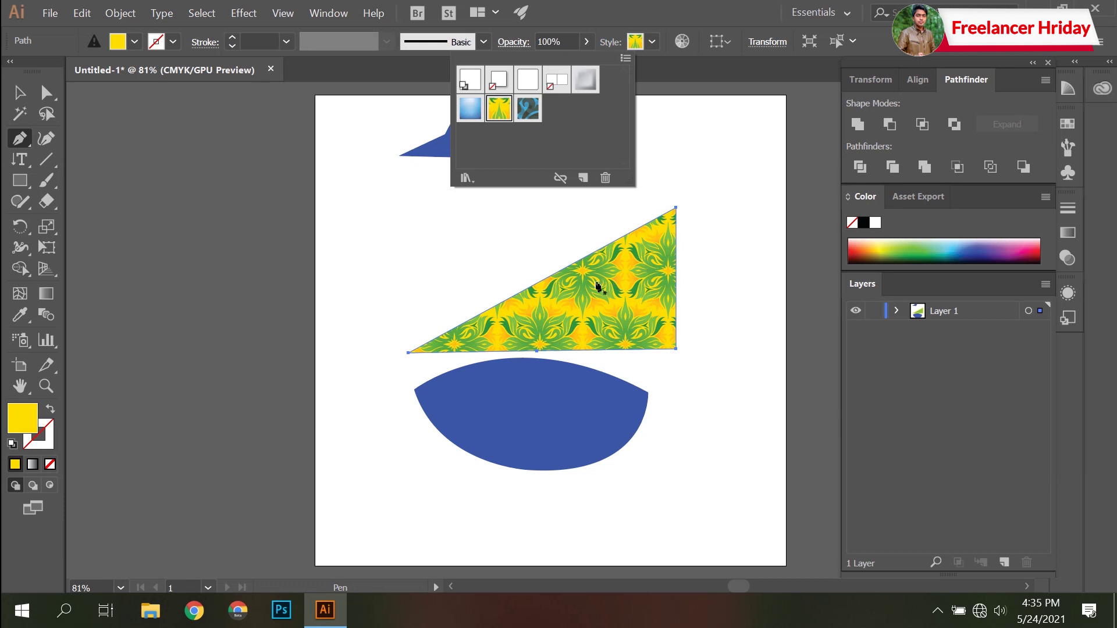
{"action": "left_click", "coordinate": [465, 117]}
{"action": "left_click", "coordinate": [469, 118]}
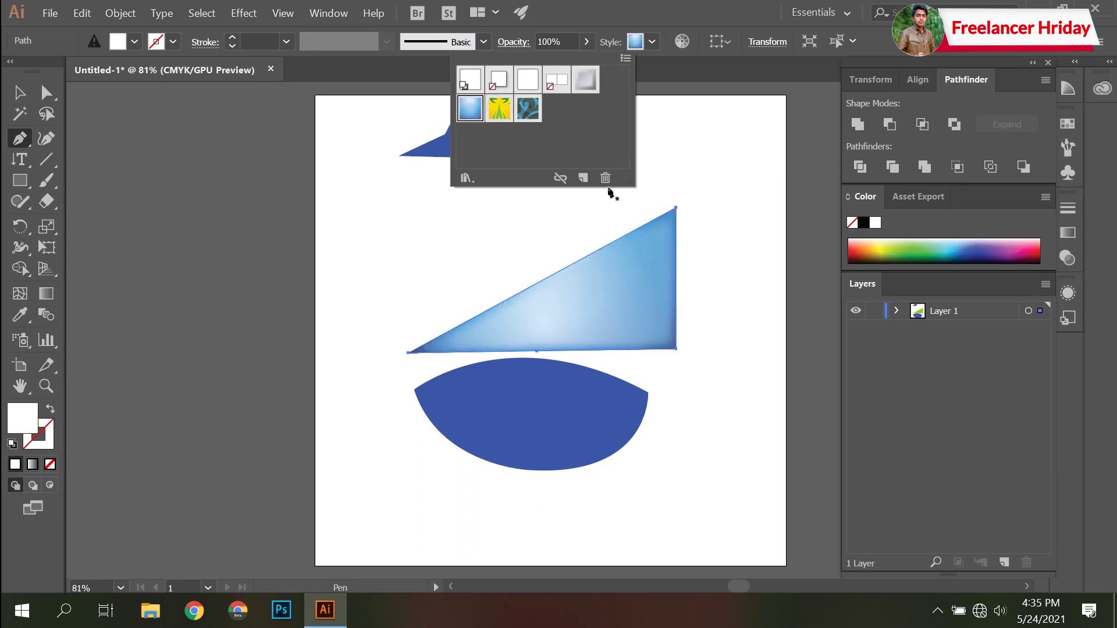
{"action": "left_click", "coordinate": [529, 112]}
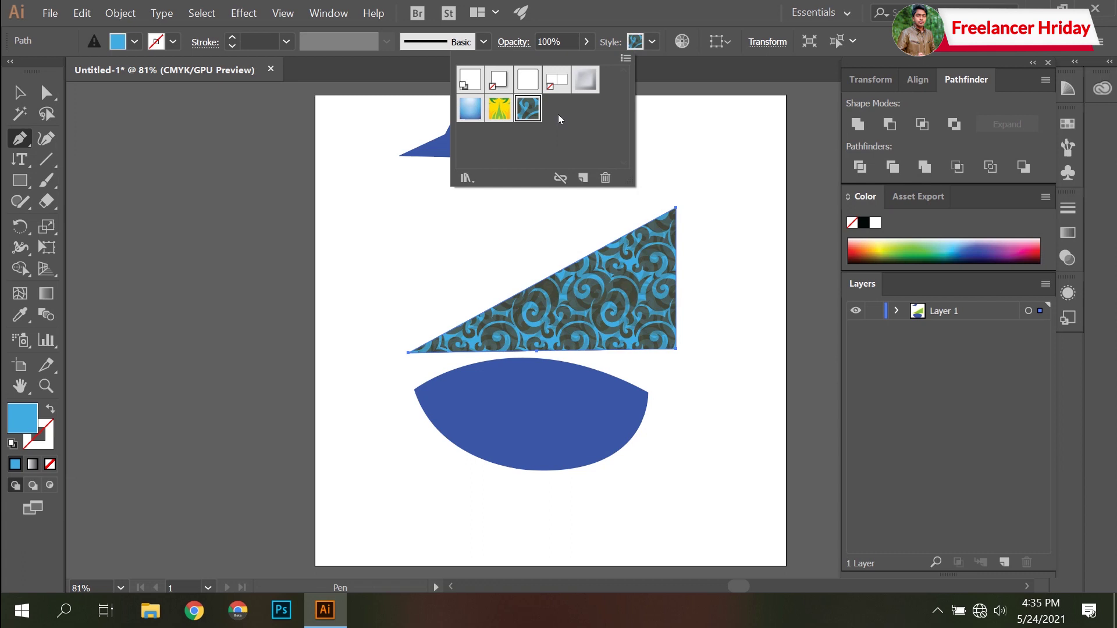
{"action": "left_click", "coordinate": [624, 58]}
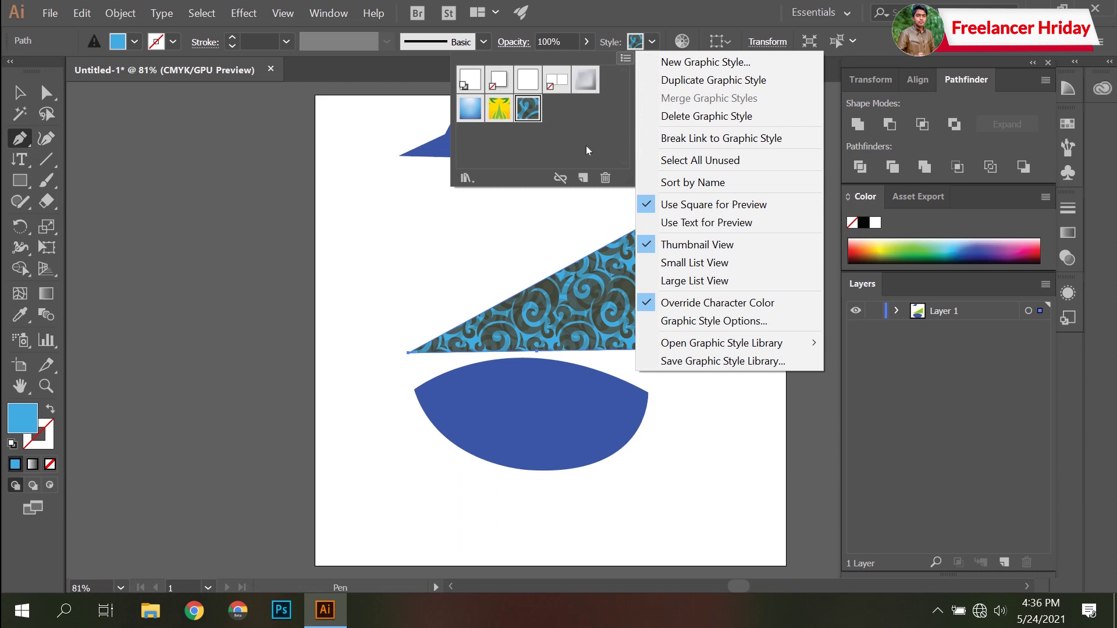
{"action": "left_click", "coordinate": [577, 86]}
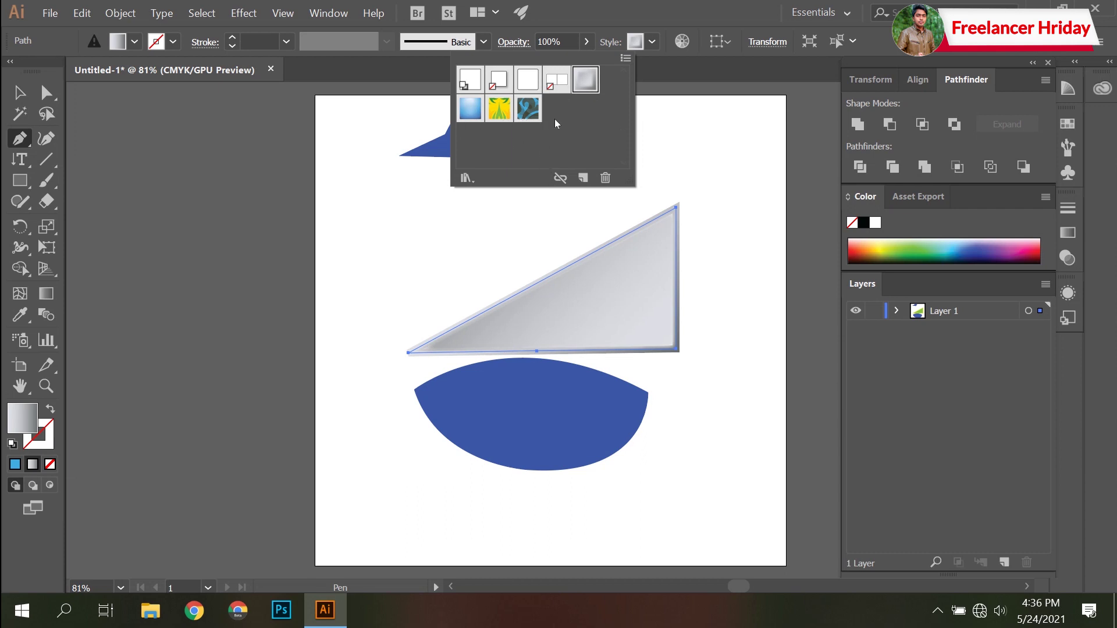
Step: In Recolor Artwork, nudge the first grey's hue slightly left and confirm with OK
{"action": "left_click", "coordinate": [654, 42]}
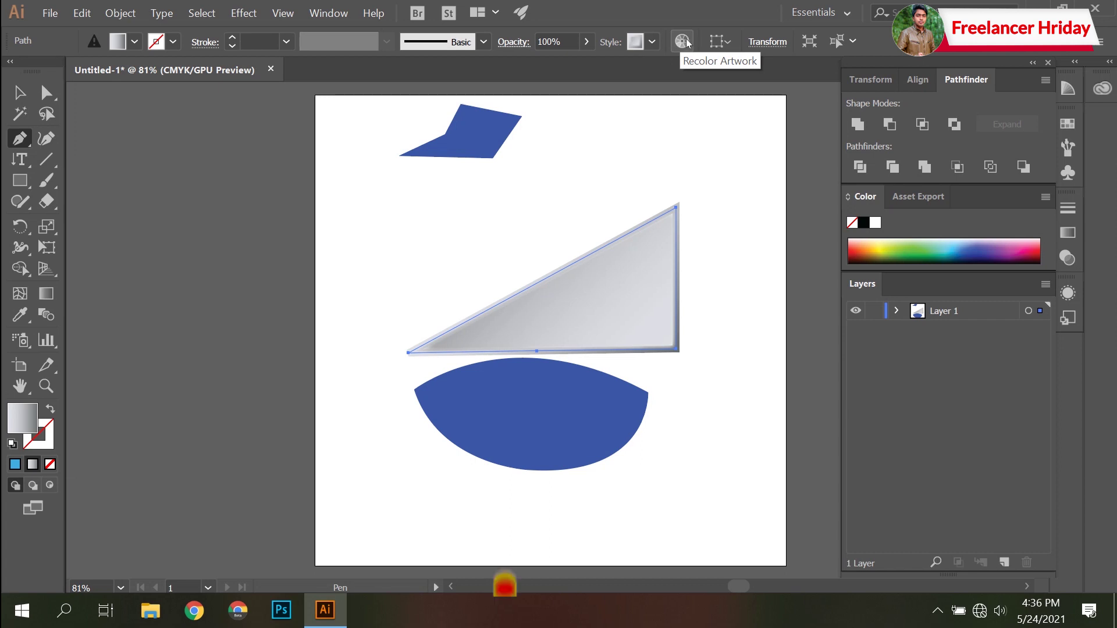
{"action": "left_click", "coordinate": [684, 41]}
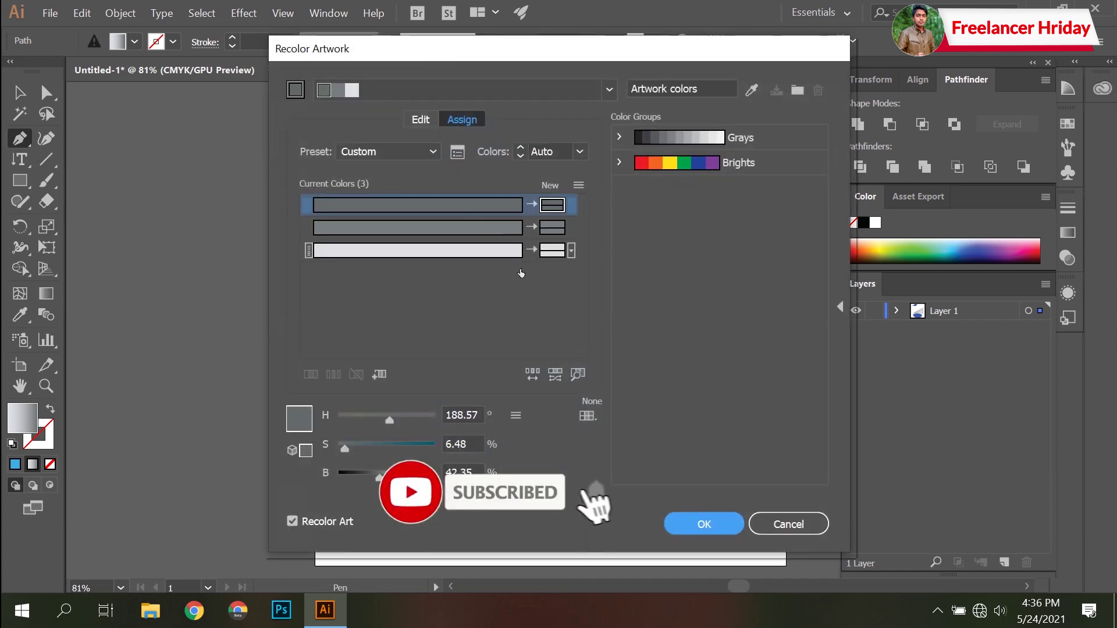
{"action": "mouse_move", "coordinate": [418, 204]}
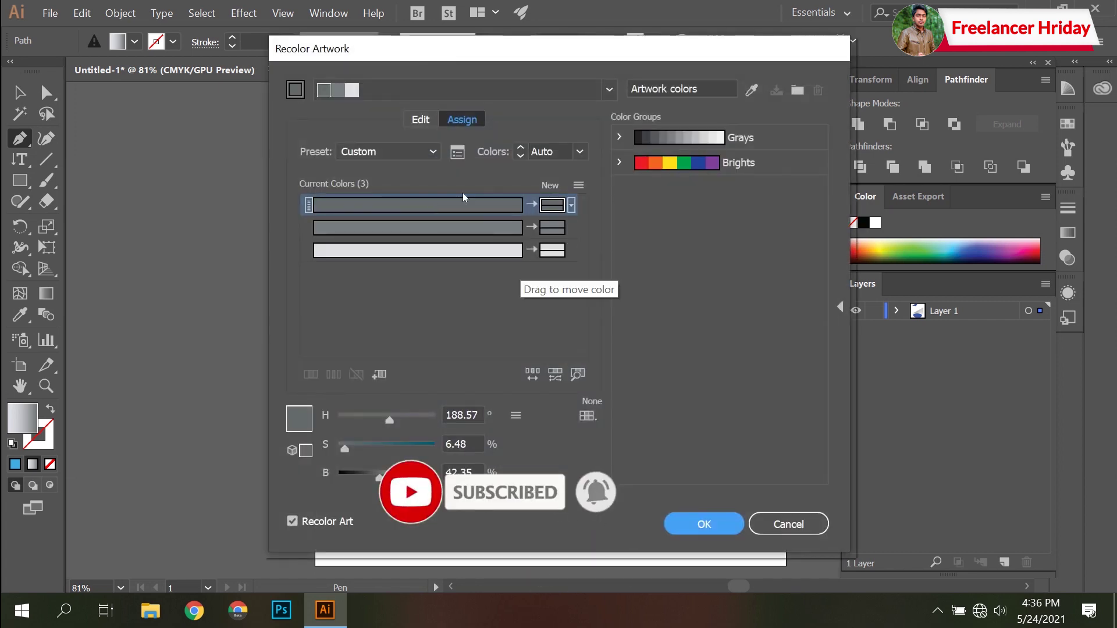
{"action": "left_click", "coordinate": [367, 205]}
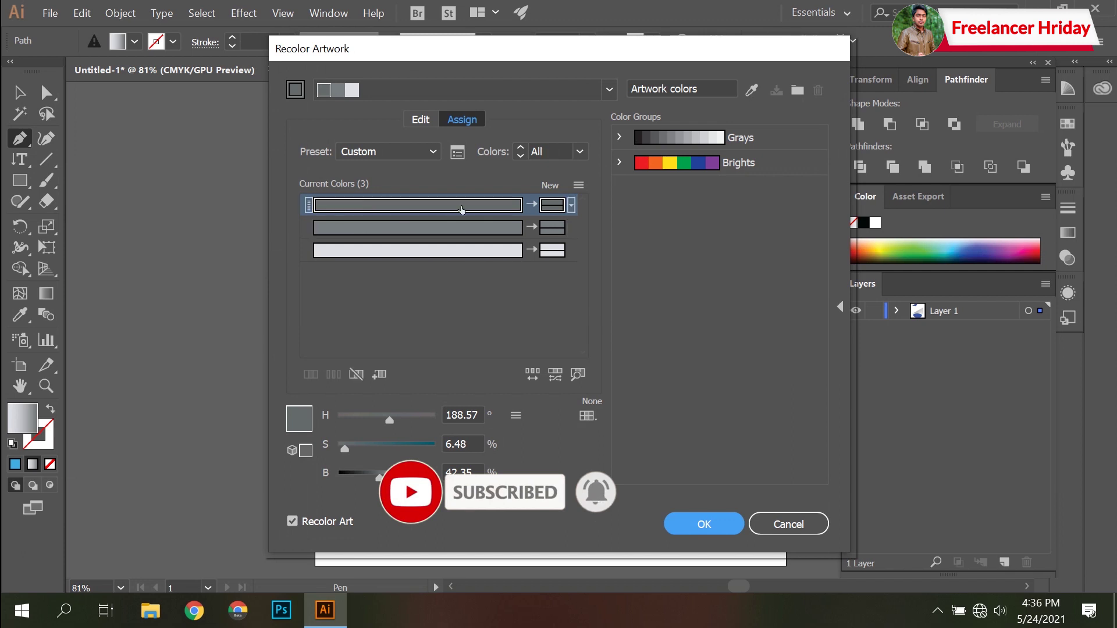
{"action": "left_click_drag", "start_coordinate": [389, 420], "coordinate": [384, 421]}
{"action": "left_click", "coordinate": [460, 252]}
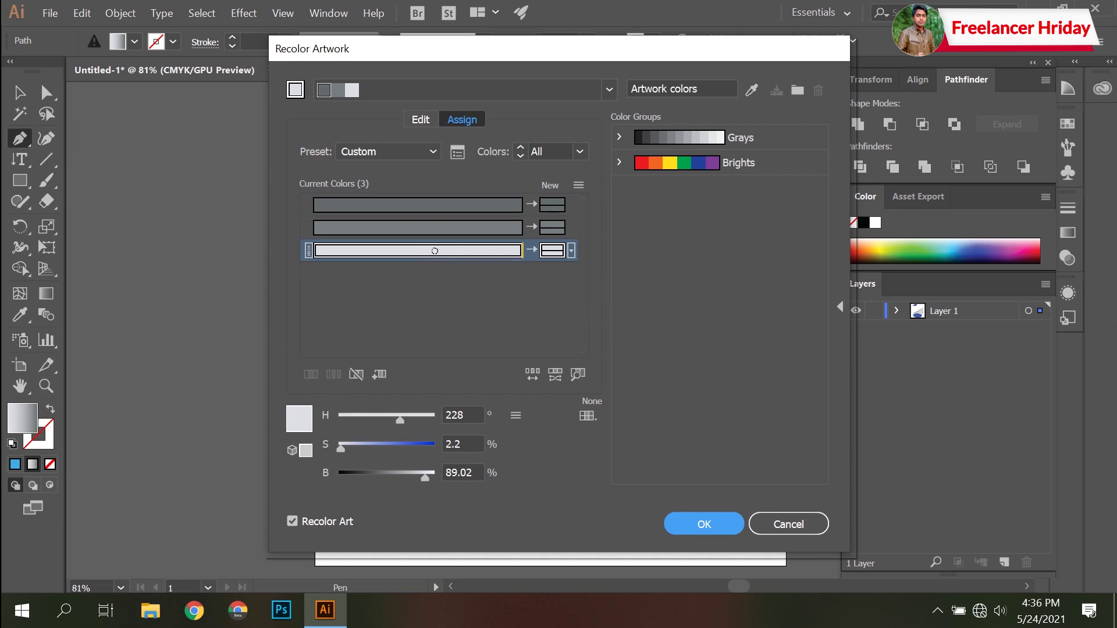
{"action": "left_click", "coordinate": [715, 529]}
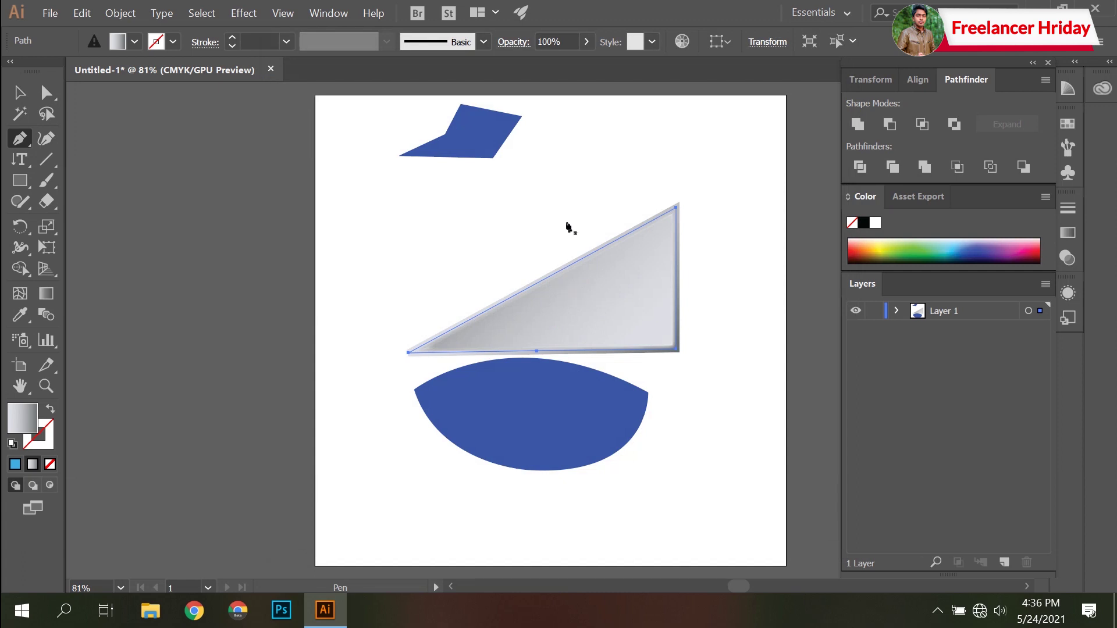
Step: After checking the alignment options, apply the yellow-green foliage pattern graphic style to the triangle
{"action": "left_click", "coordinate": [726, 43]}
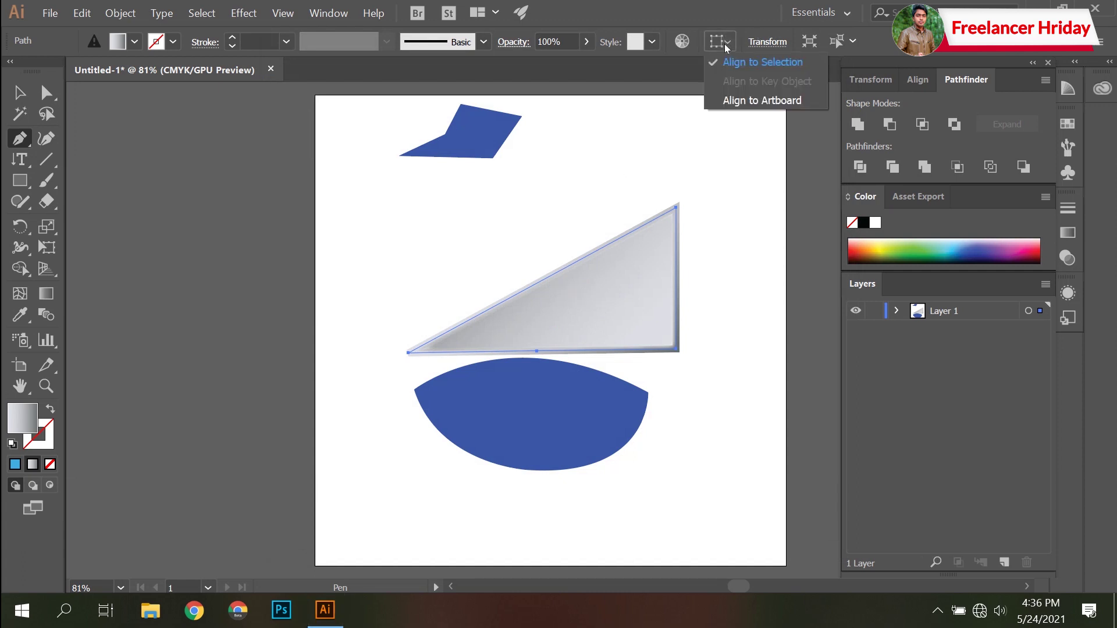
{"action": "left_click", "coordinate": [719, 42]}
{"action": "left_click", "coordinate": [733, 42]}
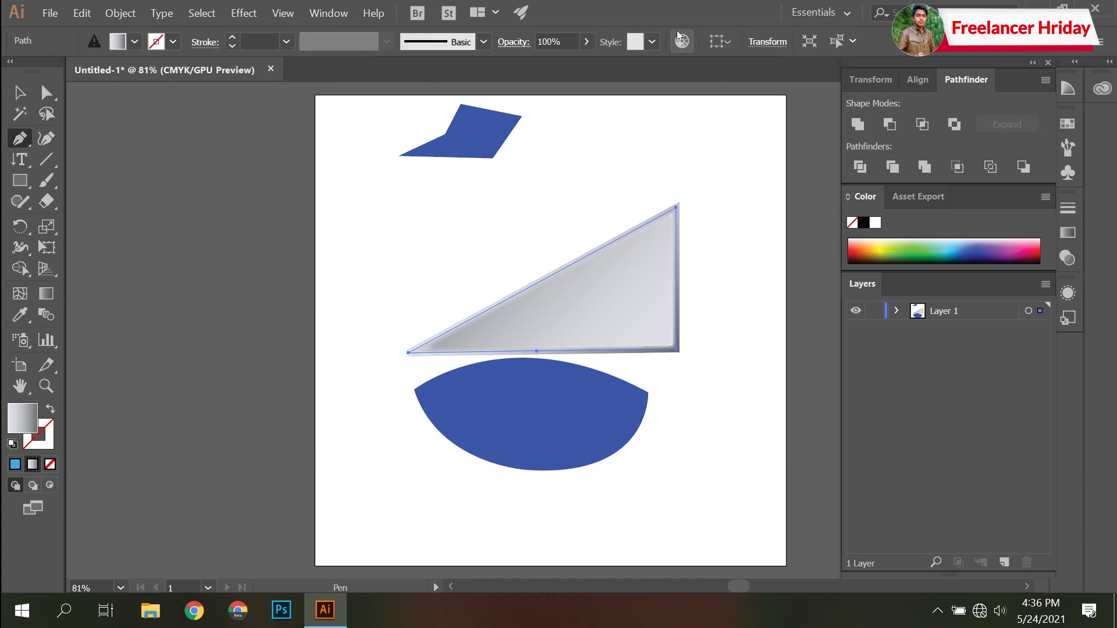
{"action": "left_click", "coordinate": [653, 42]}
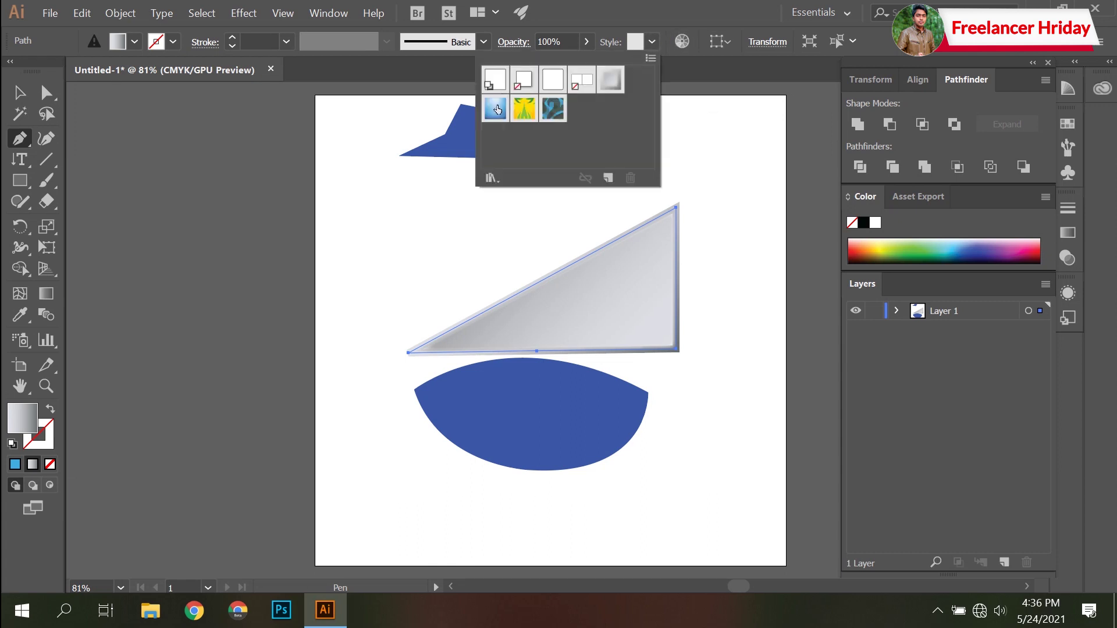
{"action": "left_click", "coordinate": [524, 110]}
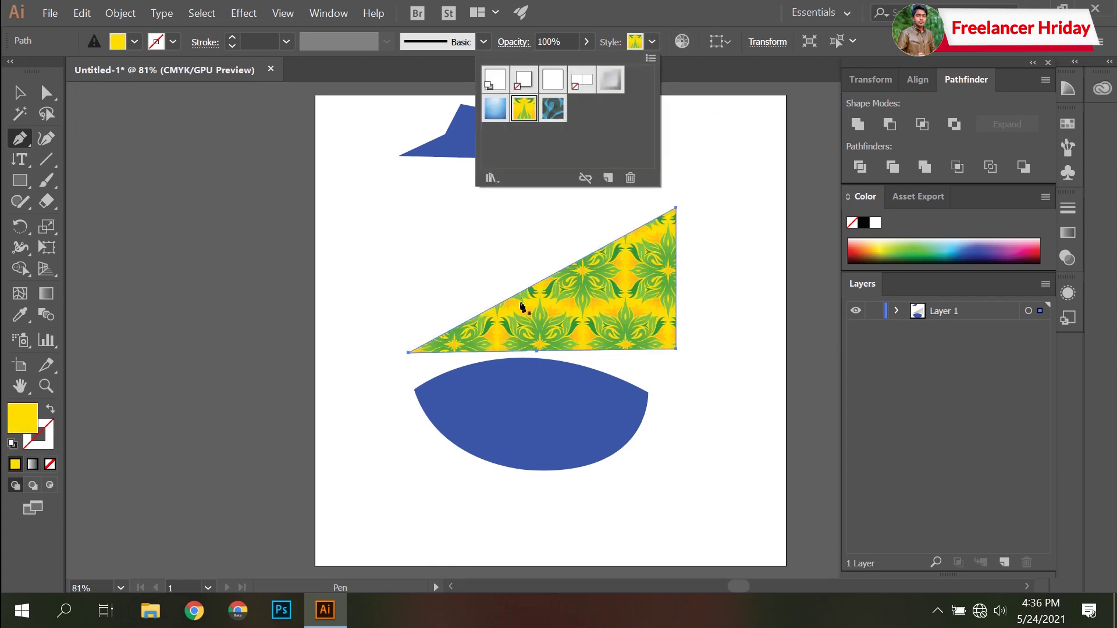
{"action": "left_click", "coordinate": [173, 42]}
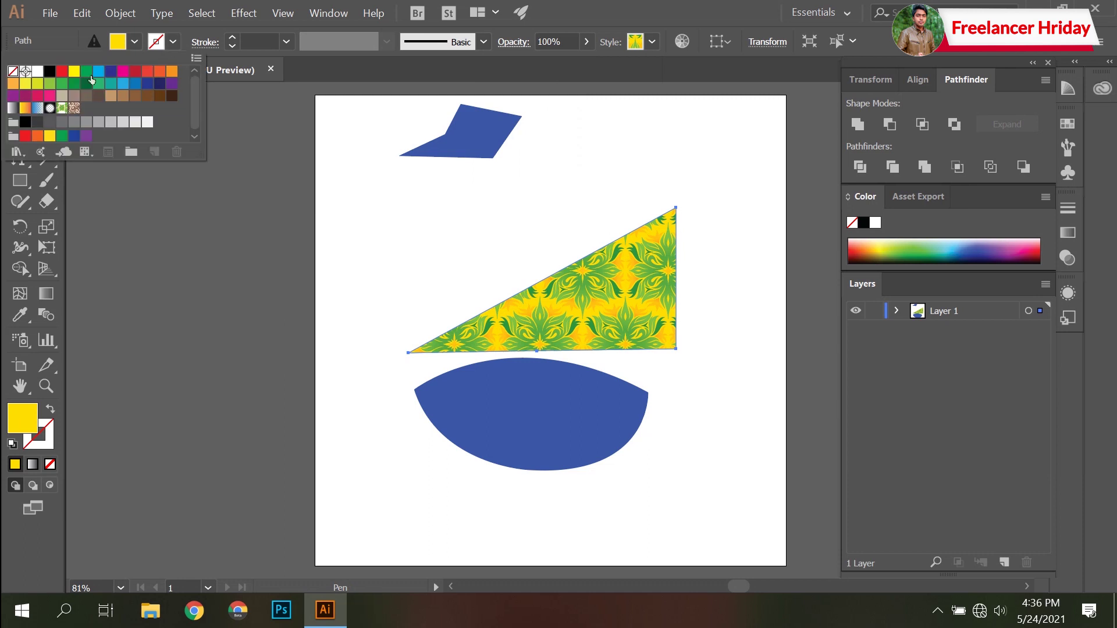
Step: Give the triangle a red 12 pt stroke, then marquee-select all three shapes
{"action": "left_click", "coordinate": [62, 71]}
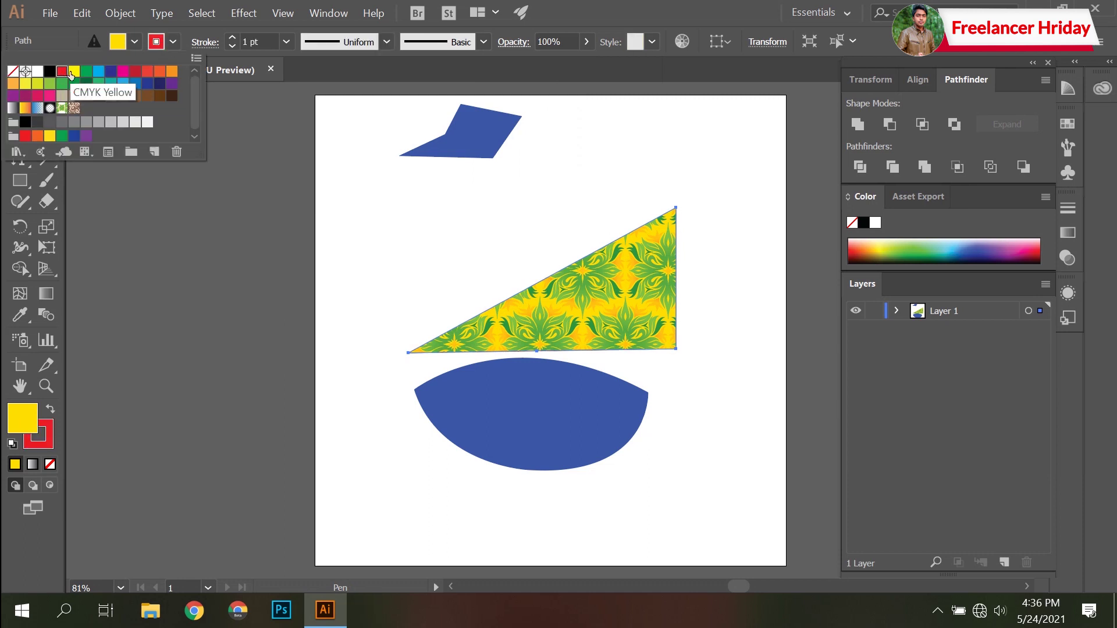
{"action": "left_click", "coordinate": [286, 42]}
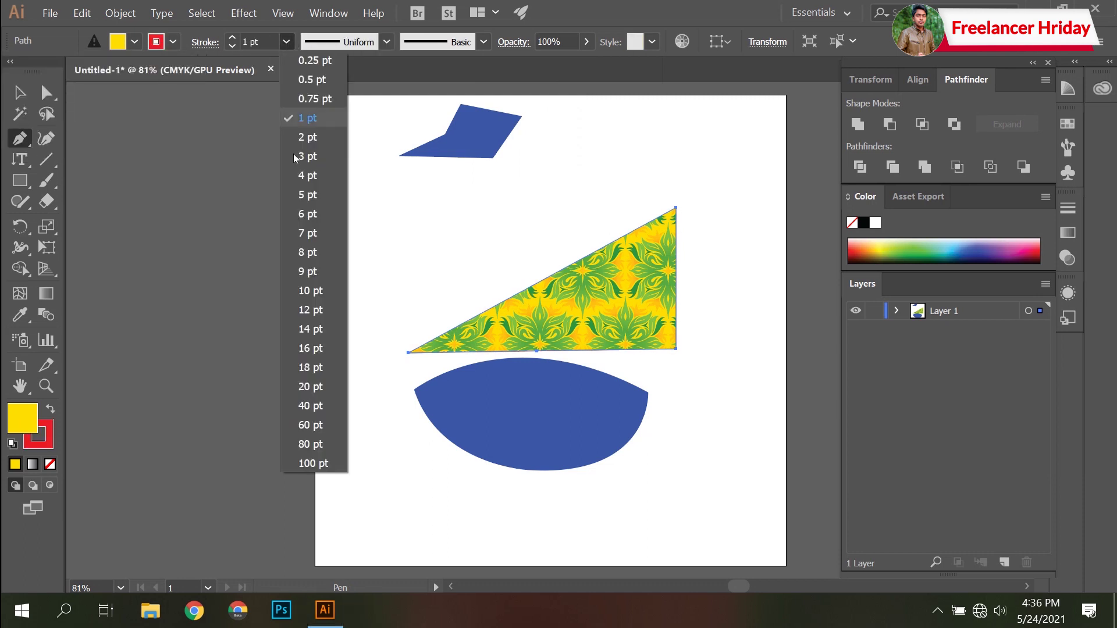
{"action": "left_click", "coordinate": [303, 309]}
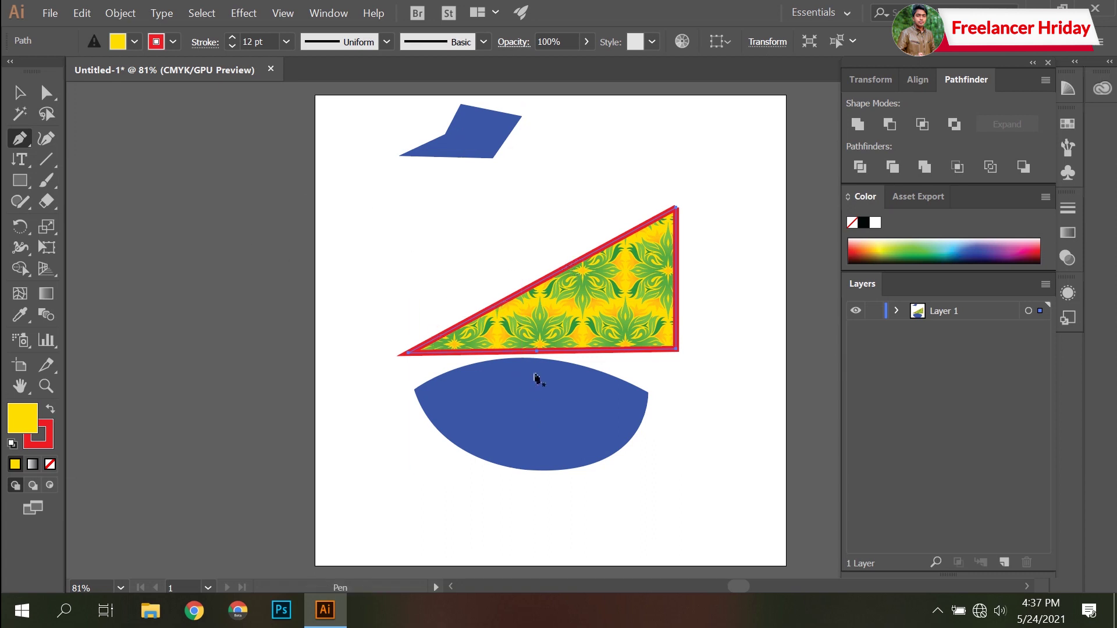
{"action": "key", "text": "v"}
{"action": "left_click_drag", "start_coordinate": [389, 109], "coordinate": [675, 482]}
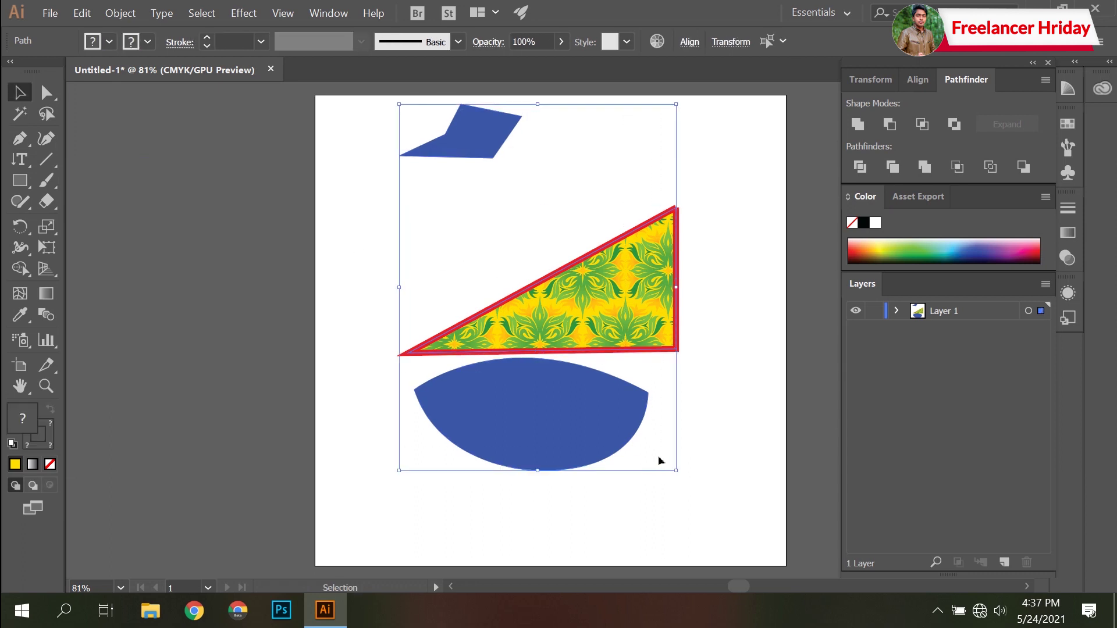
Step: Delete all shapes and start a Pen path with a curved top edge ending in a sharp top-right corner
{"action": "key", "text": "Delete"}
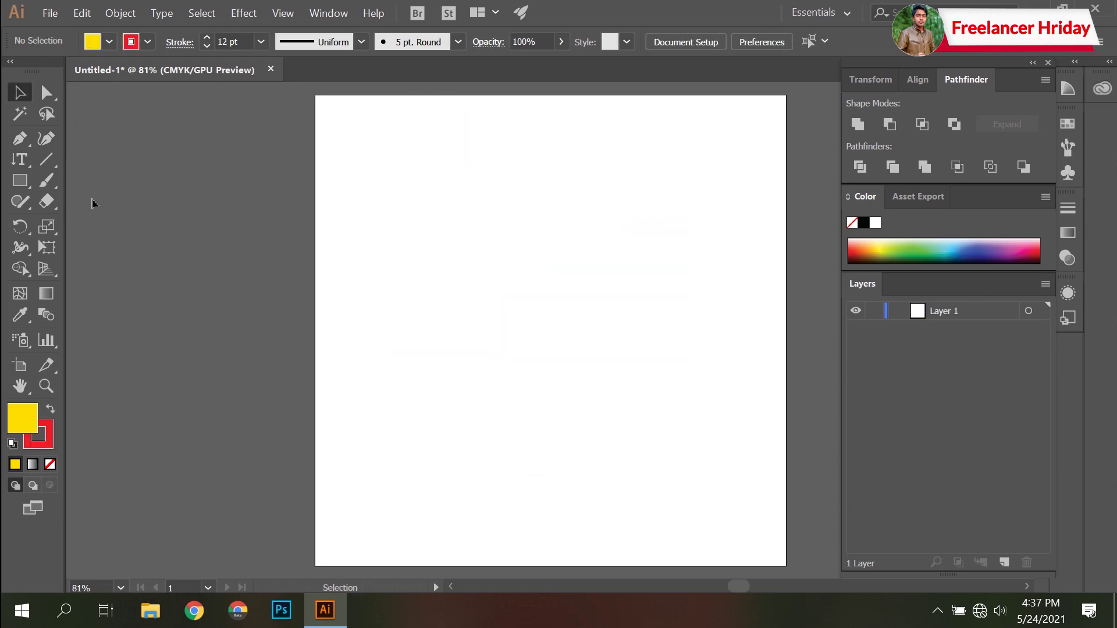
{"action": "left_click", "coordinate": [20, 138]}
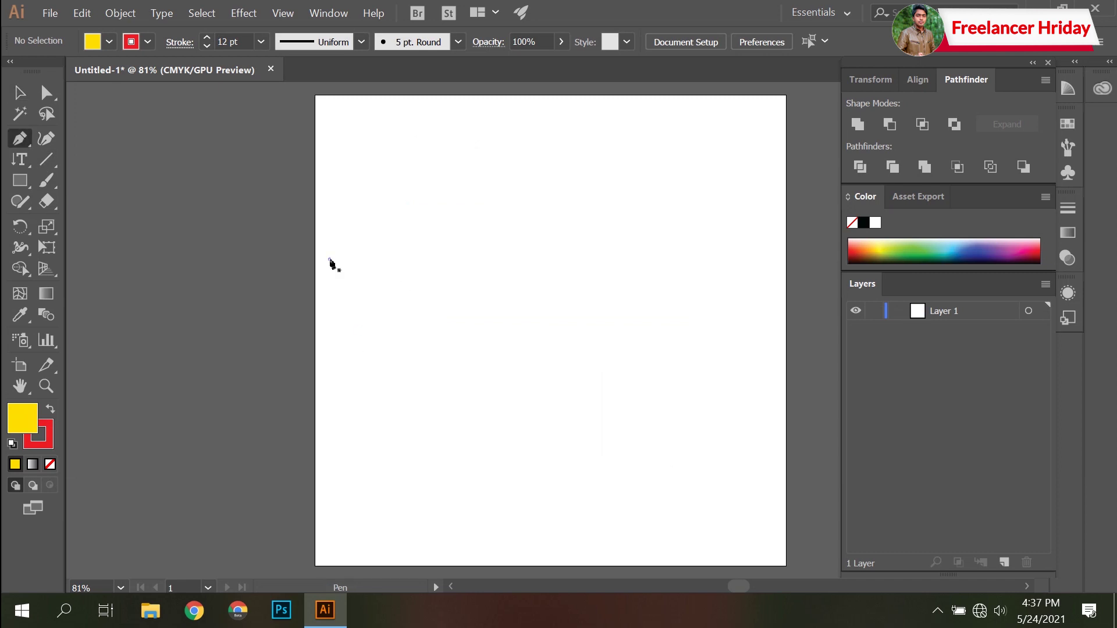
{"action": "left_click", "coordinate": [329, 259]}
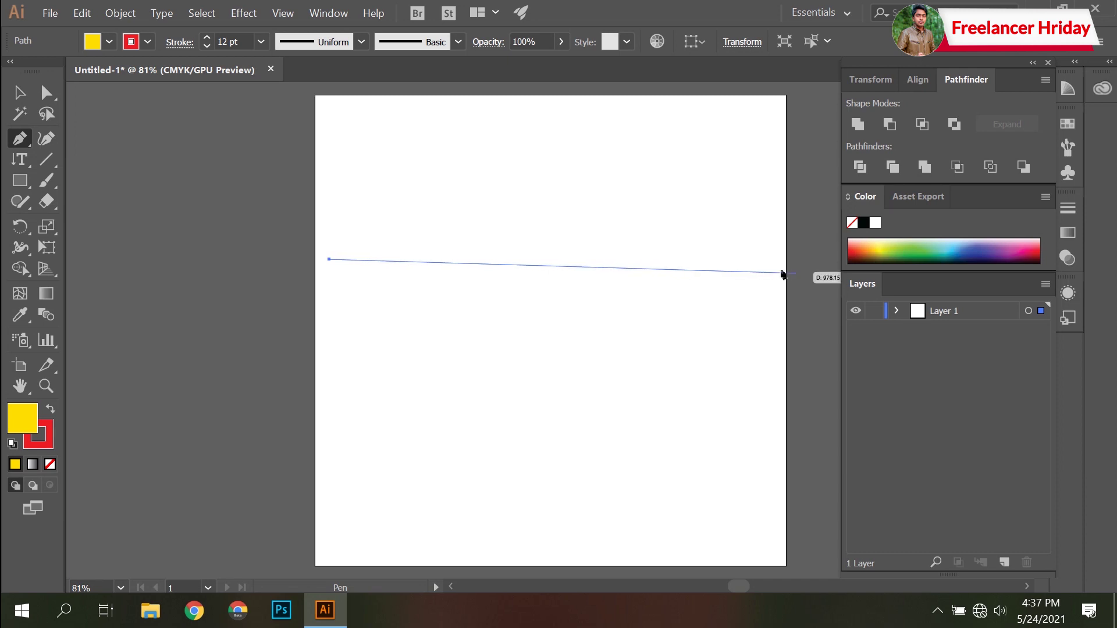
{"action": "left_click_drag", "start_coordinate": [780, 252], "coordinate": [806, 279]}
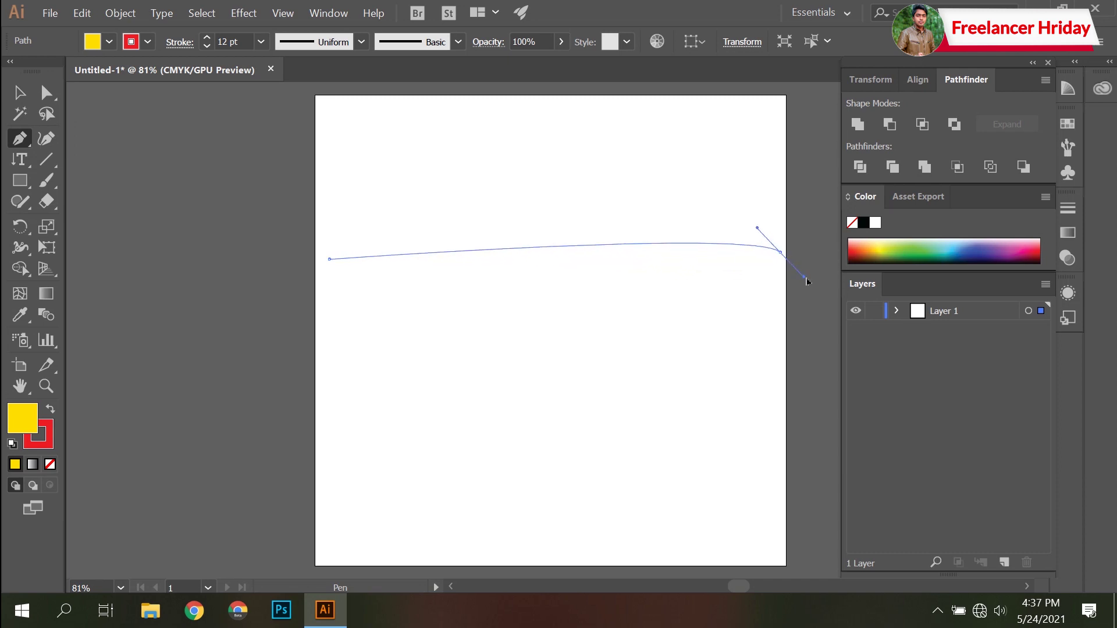
{"action": "mouse_move", "coordinate": [807, 282]}
{"action": "left_mouse_down"}
{"action": "mouse_move", "coordinate": [824, 223]}
{"action": "mouse_move", "coordinate": [812, 192]}
{"action": "left_mouse_up"}
{"action": "left_click", "coordinate": [780, 254]}
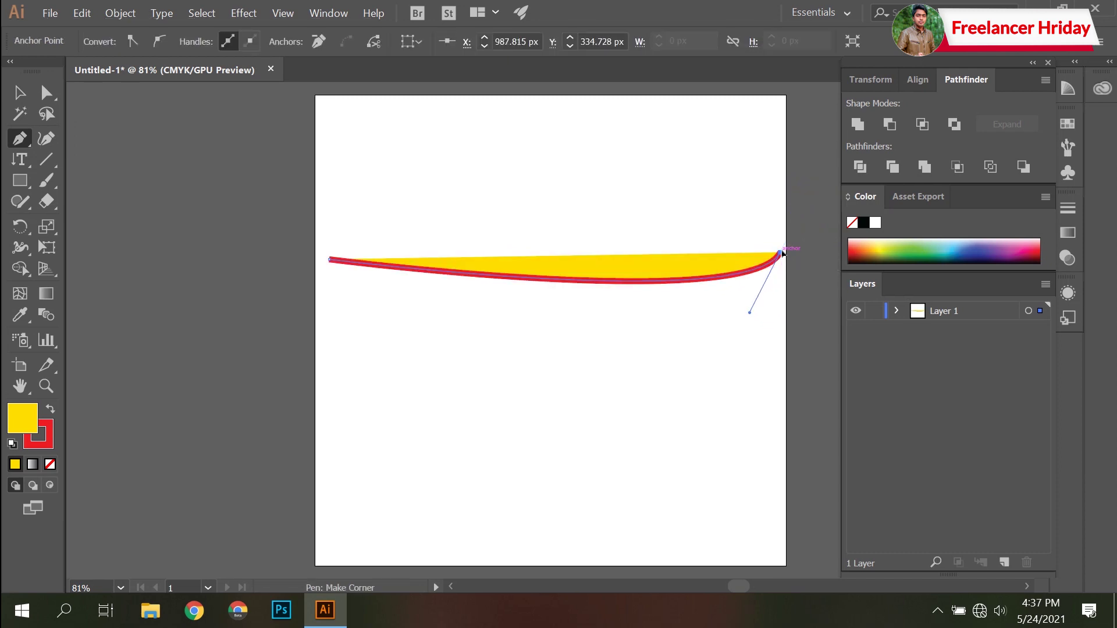
Step: Add the bottom corners and close the four-sided banner, undoing a stray anchor deletion
{"action": "left_click", "coordinate": [781, 405]}
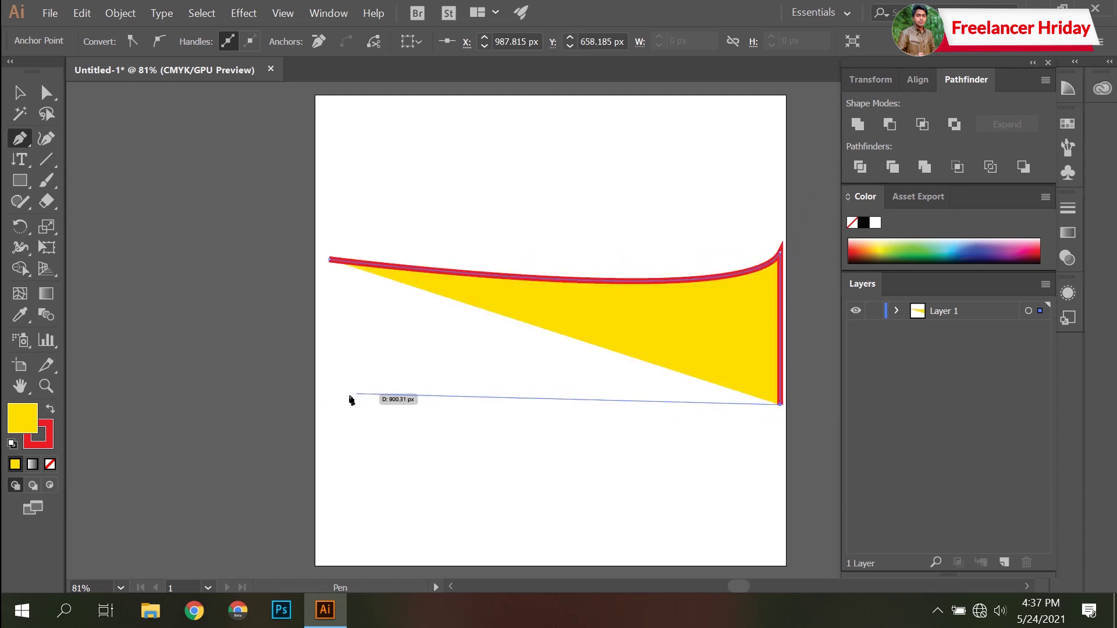
{"action": "left_click", "coordinate": [314, 402]}
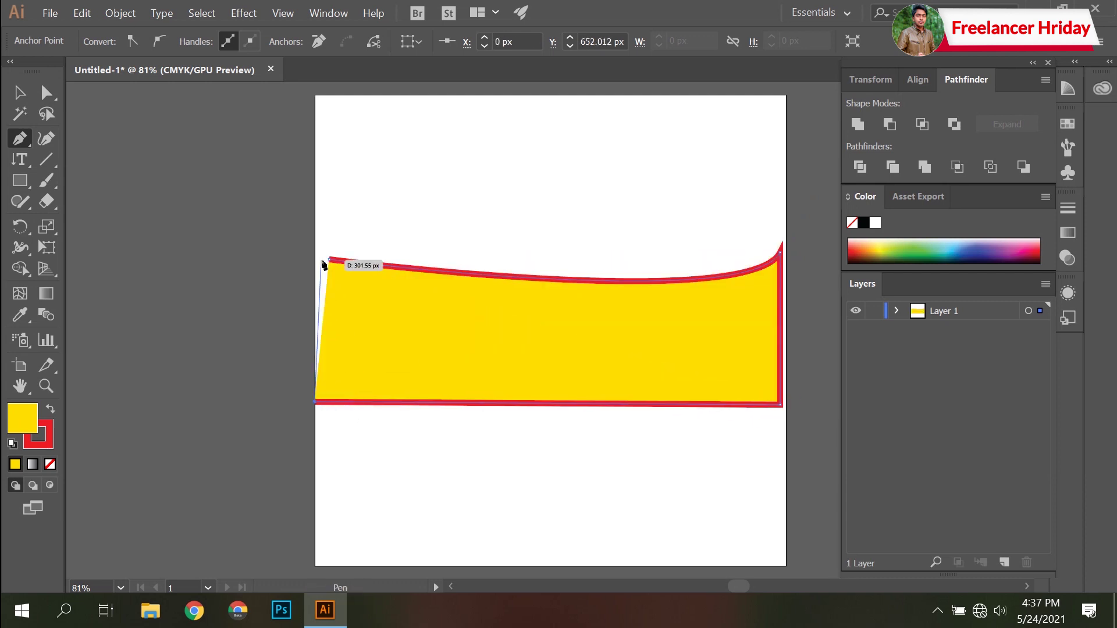
{"action": "left_click", "coordinate": [328, 260]}
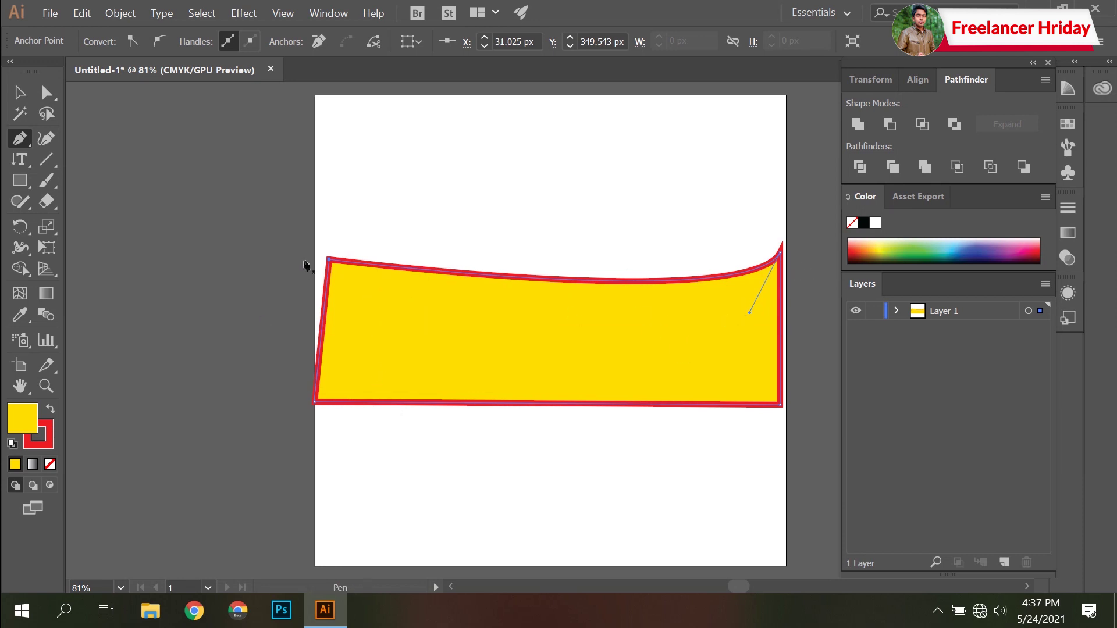
{"action": "left_click", "coordinate": [331, 265]}
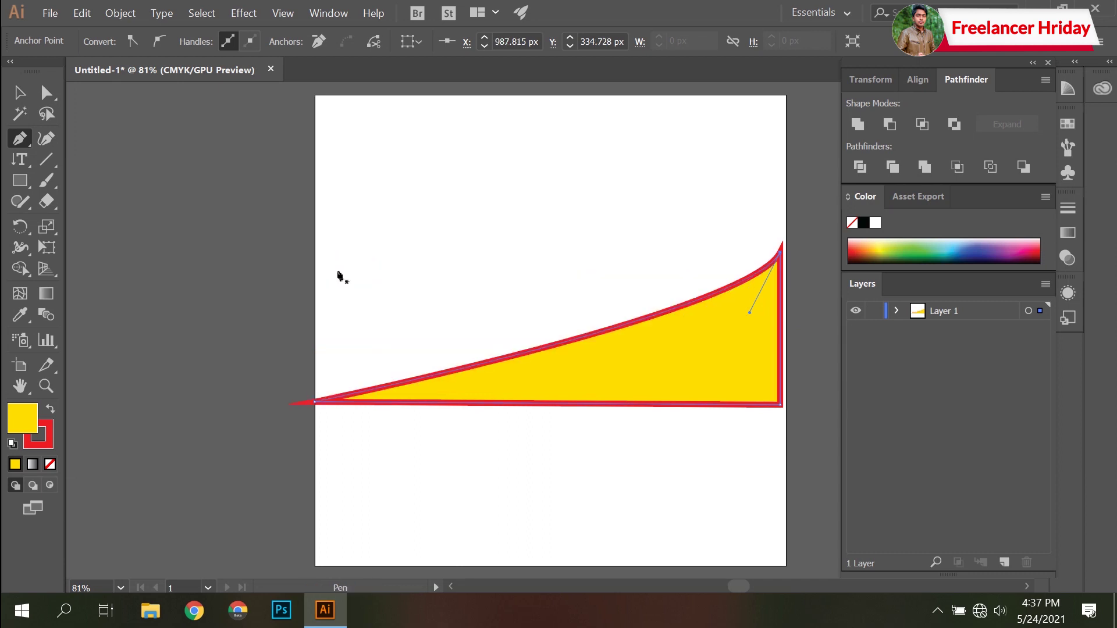
{"action": "key", "text": "ctrl+z"}
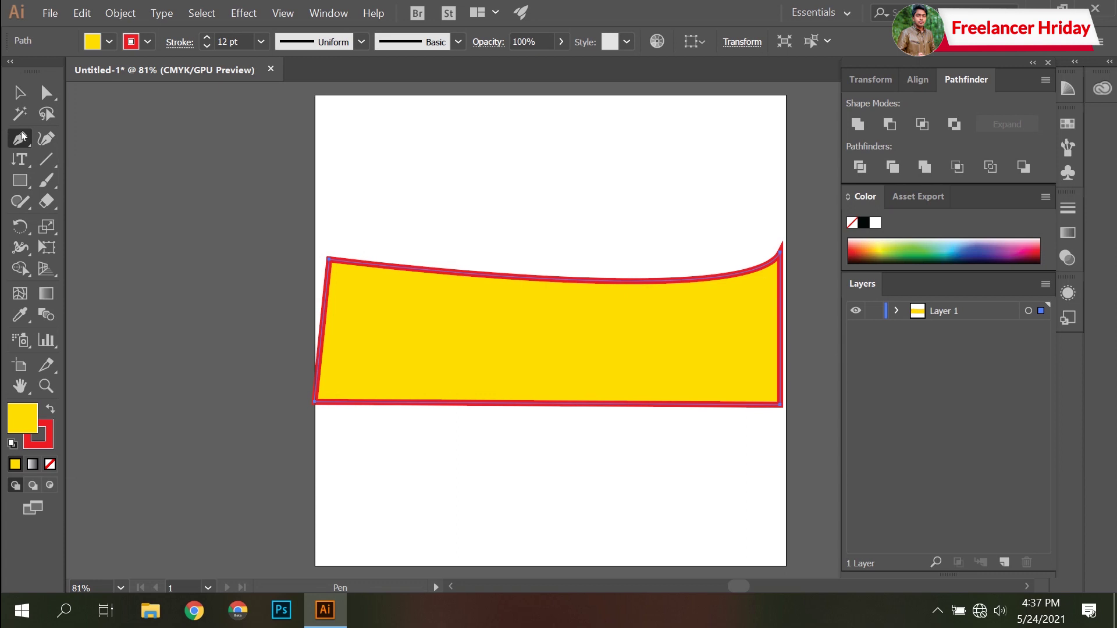
{"action": "left_click_drag", "start_coordinate": [21, 137], "coordinate": [74, 158]}
Step: Add anchors along the banner's top edge and drag out handles to bend it into a wave
{"action": "left_click", "coordinate": [516, 278]}
{"action": "left_click_drag", "start_coordinate": [21, 137], "coordinate": [84, 168]}
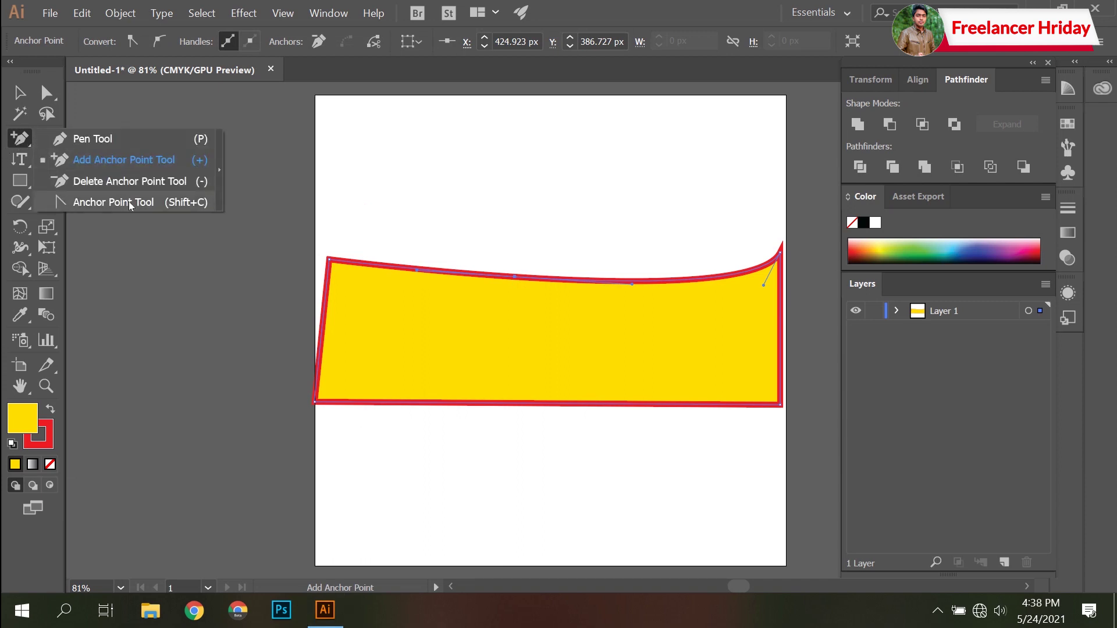
{"action": "left_click", "coordinate": [200, 205]}
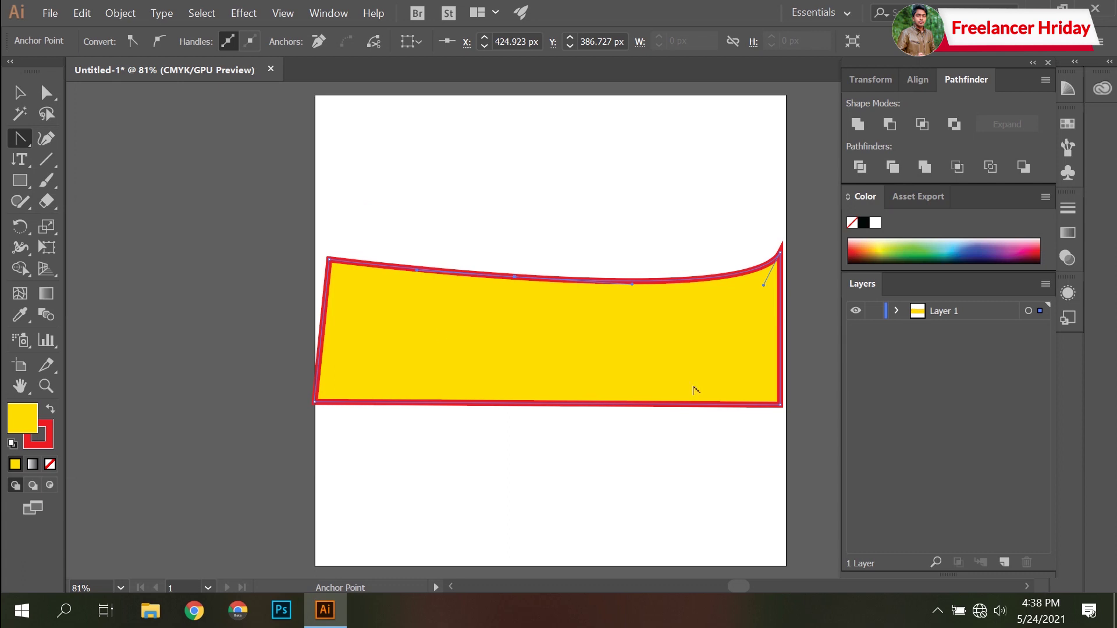
{"action": "left_click_drag", "start_coordinate": [515, 278], "coordinate": [577, 222]}
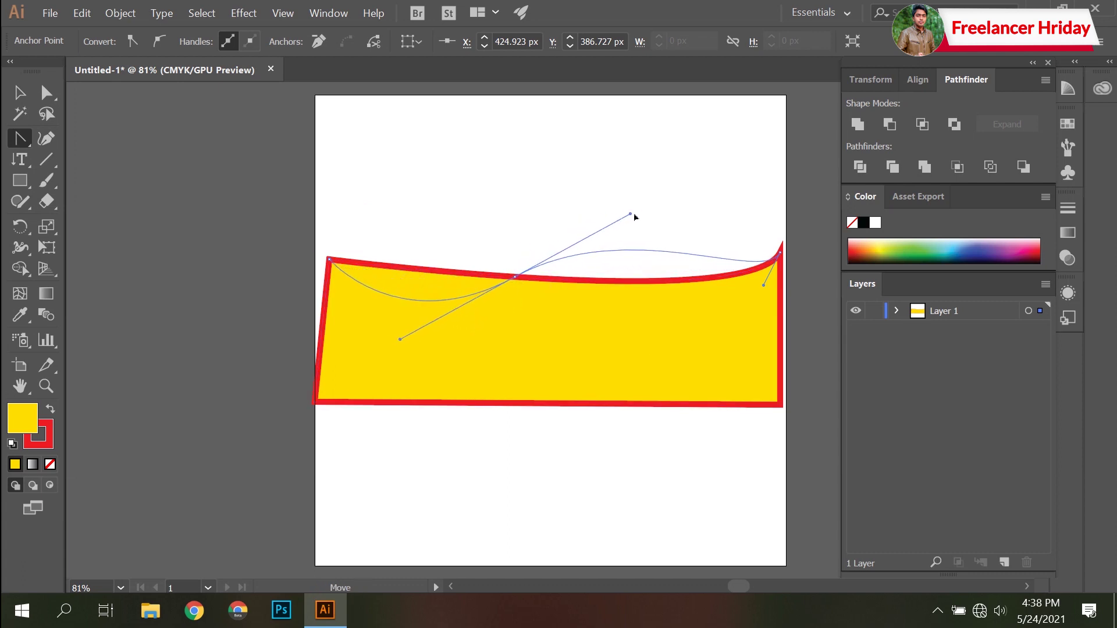
{"action": "left_click_drag", "start_coordinate": [577, 222], "coordinate": [644, 211]}
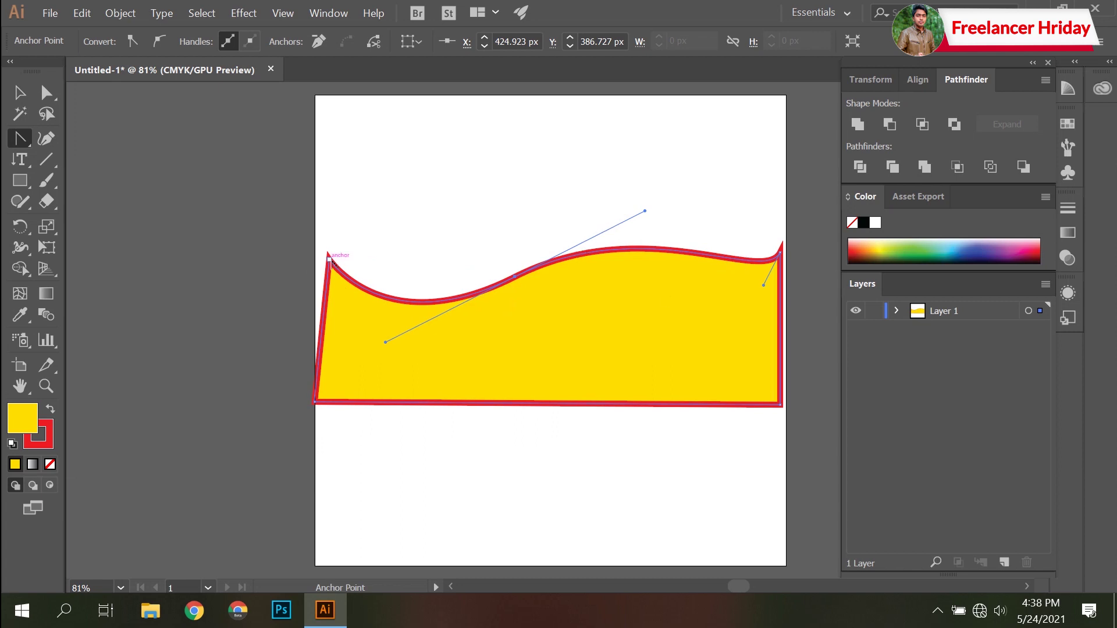
{"action": "left_click_drag", "start_coordinate": [330, 261], "coordinate": [330, 262]}
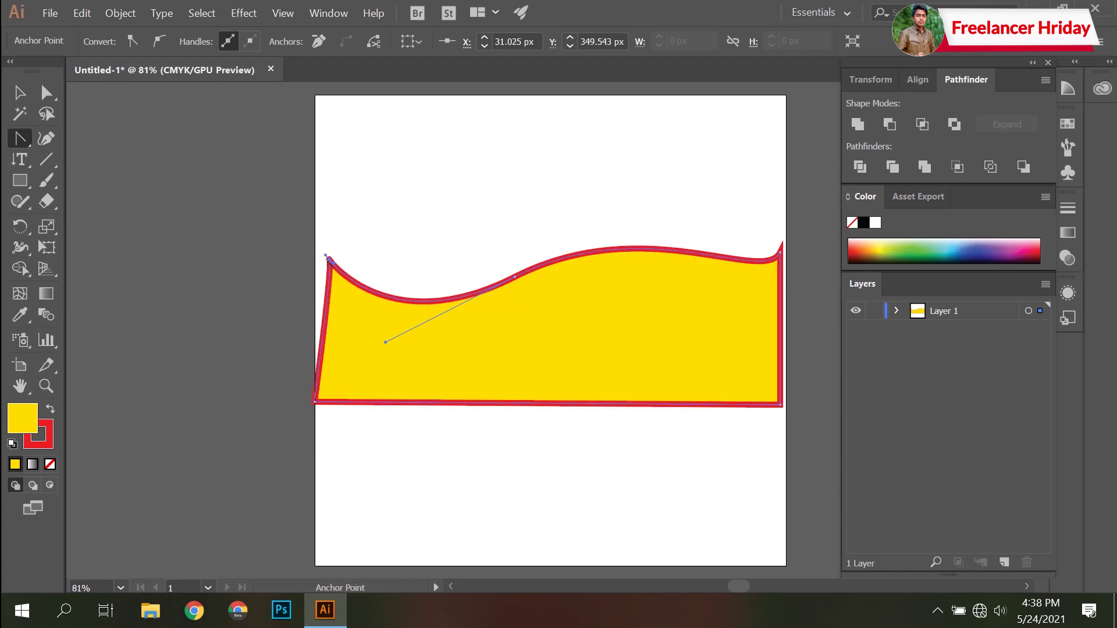
{"action": "key", "text": "ctrl+z"}
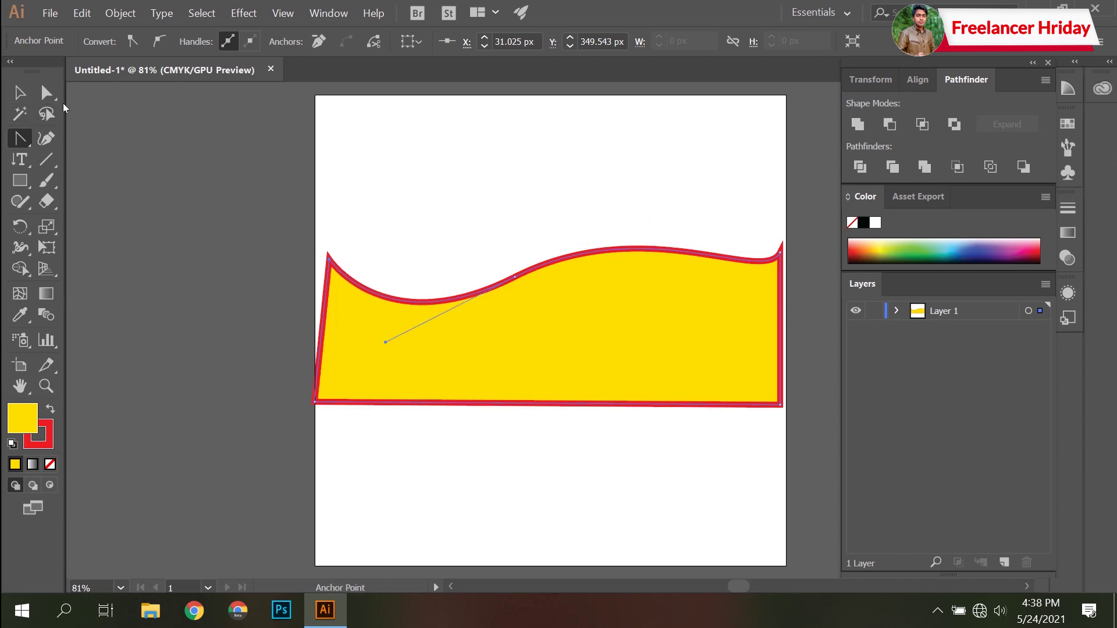
Step: Move the banner's top-left anchor out to the artboard edge with Direct Selection
{"action": "left_click", "coordinate": [51, 98]}
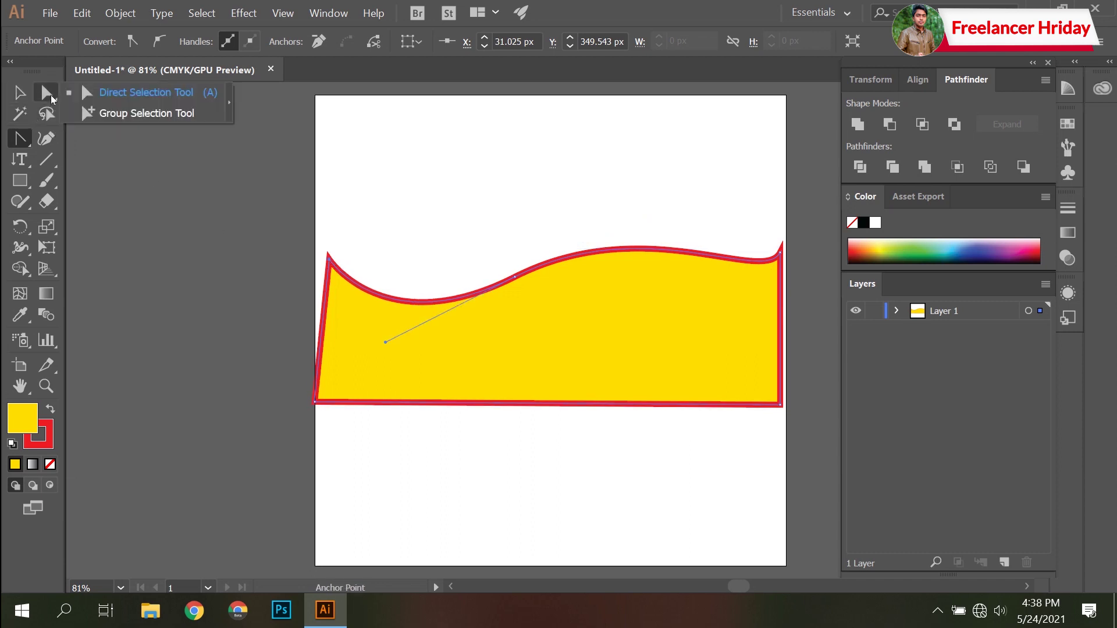
{"action": "left_click", "coordinate": [110, 93]}
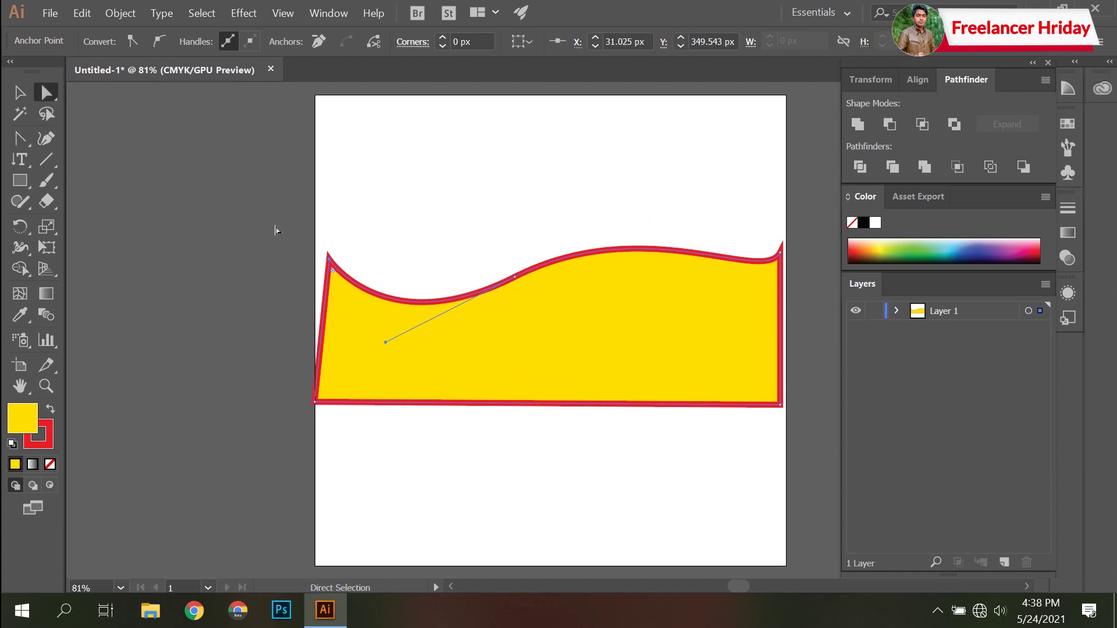
{"action": "left_click", "coordinate": [318, 262]}
{"action": "left_click_drag", "start_coordinate": [328, 259], "coordinate": [317, 260]}
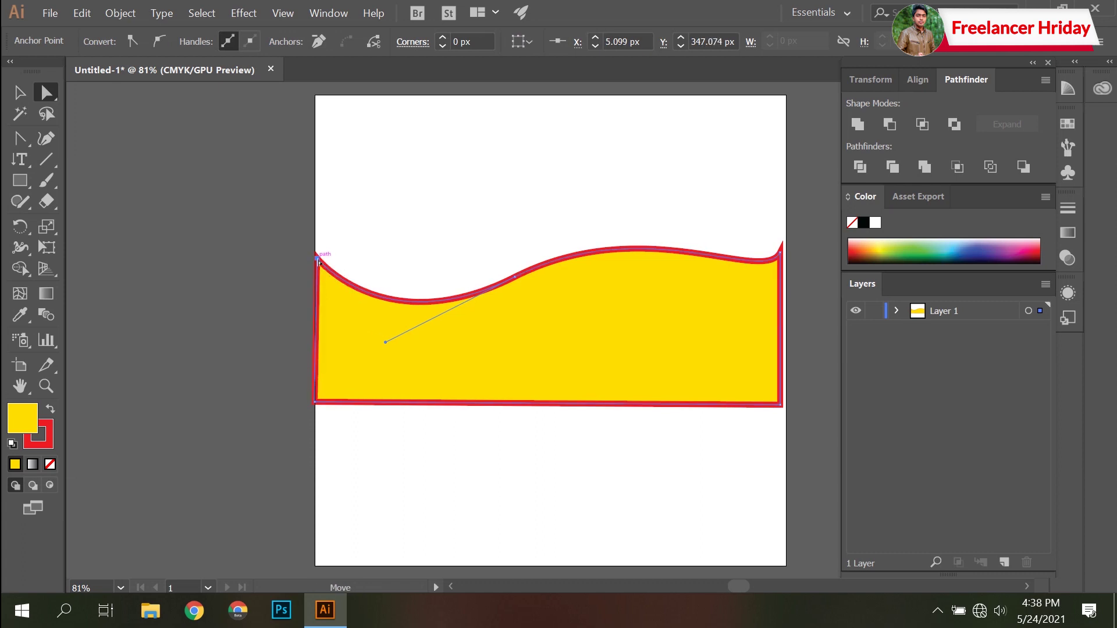
{"action": "left_click", "coordinate": [424, 212]}
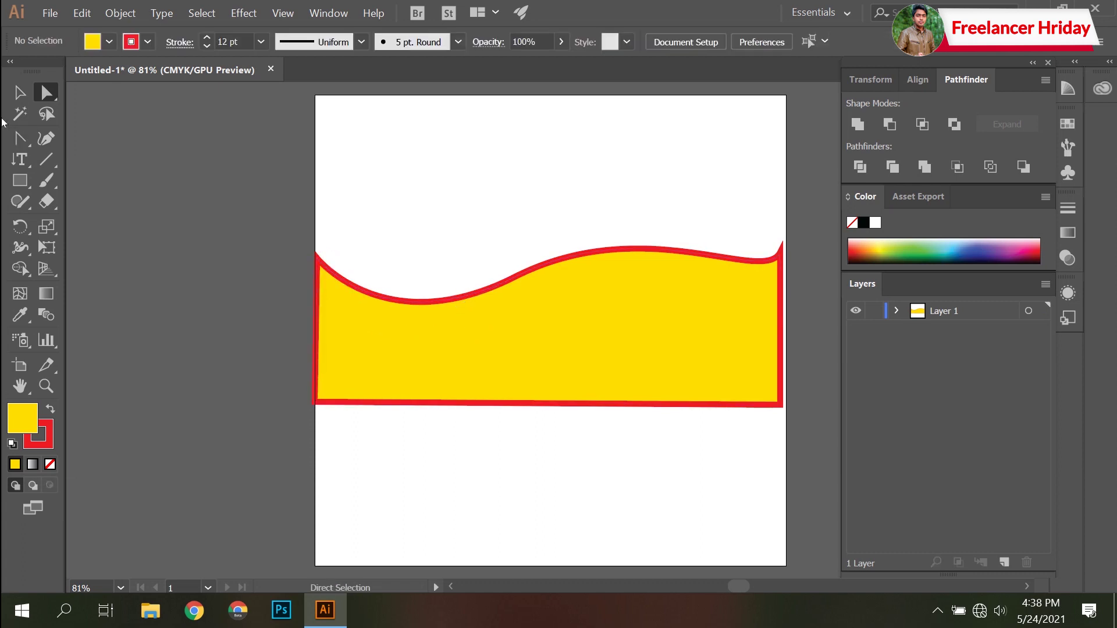
{"action": "left_click", "coordinate": [27, 142]}
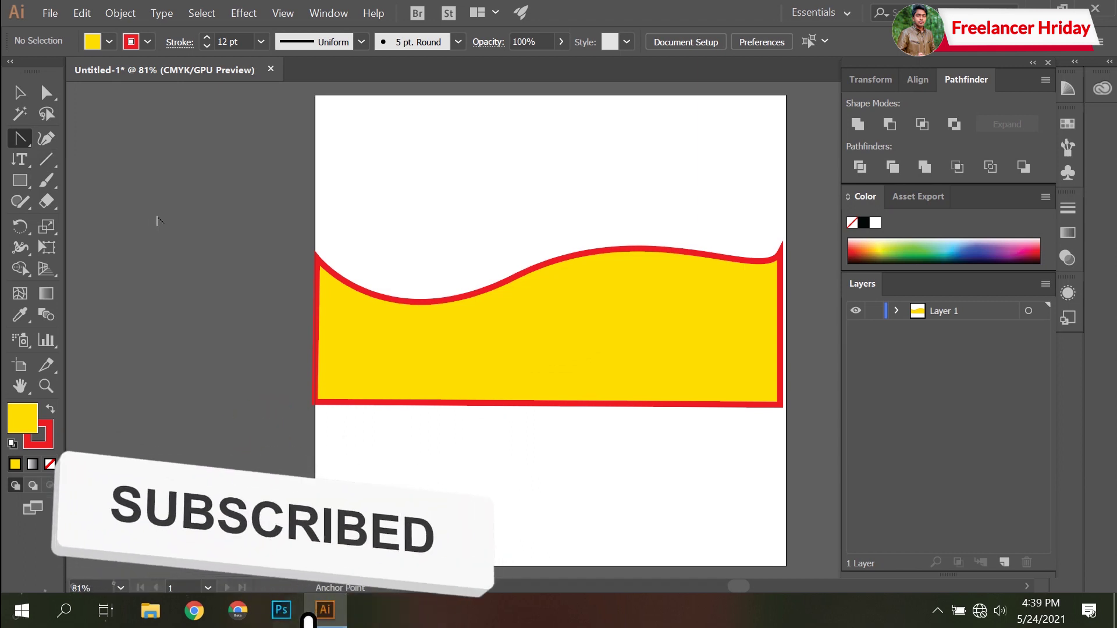
Step: With the Curvature Tool, draw a closed rounded shape above the banner's left half
{"action": "left_click", "coordinate": [46, 138]}
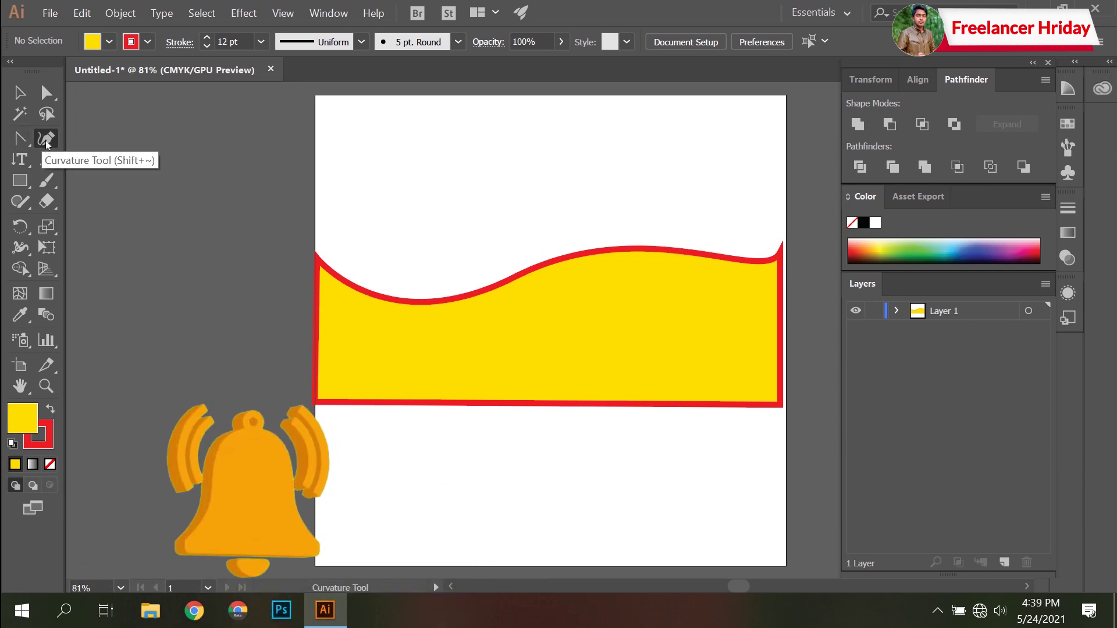
{"action": "scroll", "coordinate": [437, 216], "scroll_direction": "down", "scroll_amount": 1}
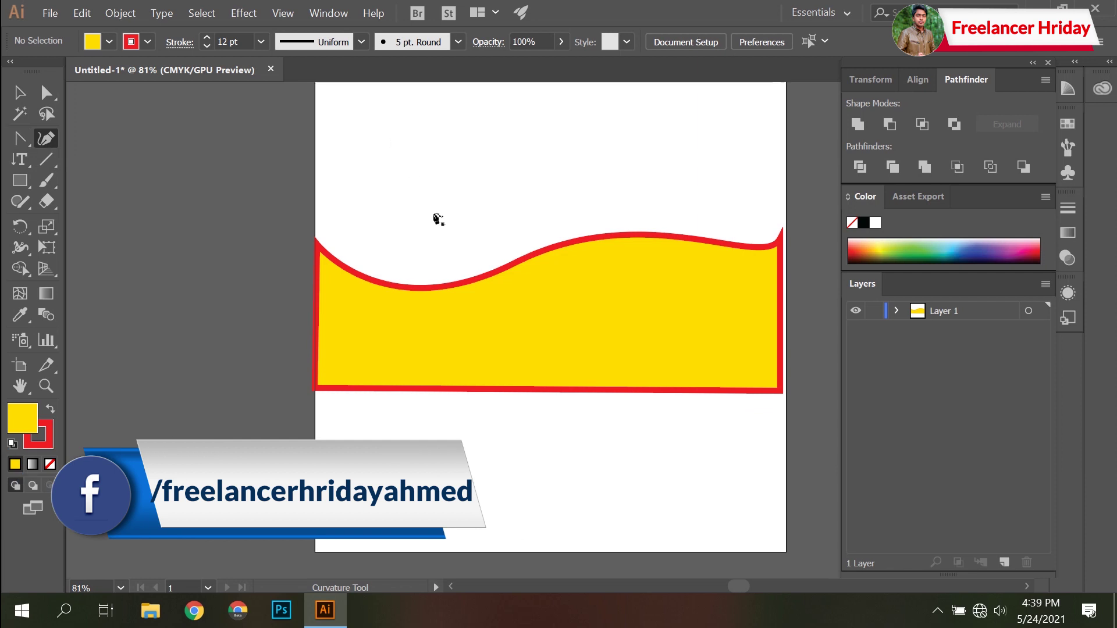
{"action": "scroll", "coordinate": [457, 259], "scroll_direction": "down", "scroll_amount": 3}
{"action": "scroll", "coordinate": [492, 259], "scroll_direction": "down", "scroll_amount": 2}
{"action": "scroll", "coordinate": [493, 260], "scroll_direction": "up", "scroll_amount": 7}
{"action": "scroll", "coordinate": [483, 250], "scroll_direction": "up", "scroll_amount": 3}
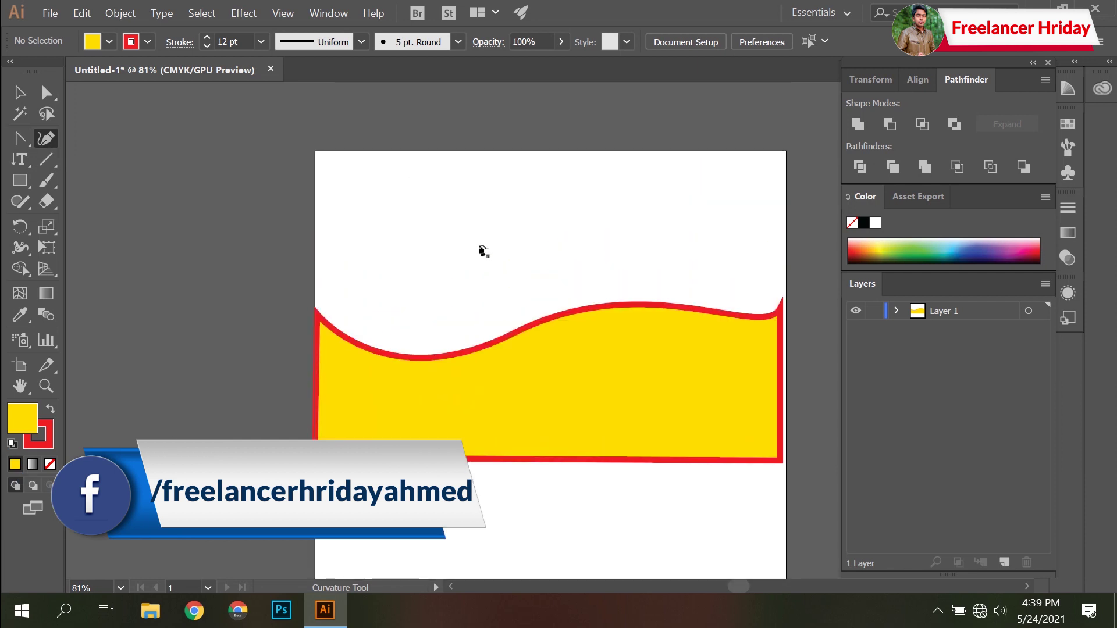
{"action": "left_click", "coordinate": [412, 168]}
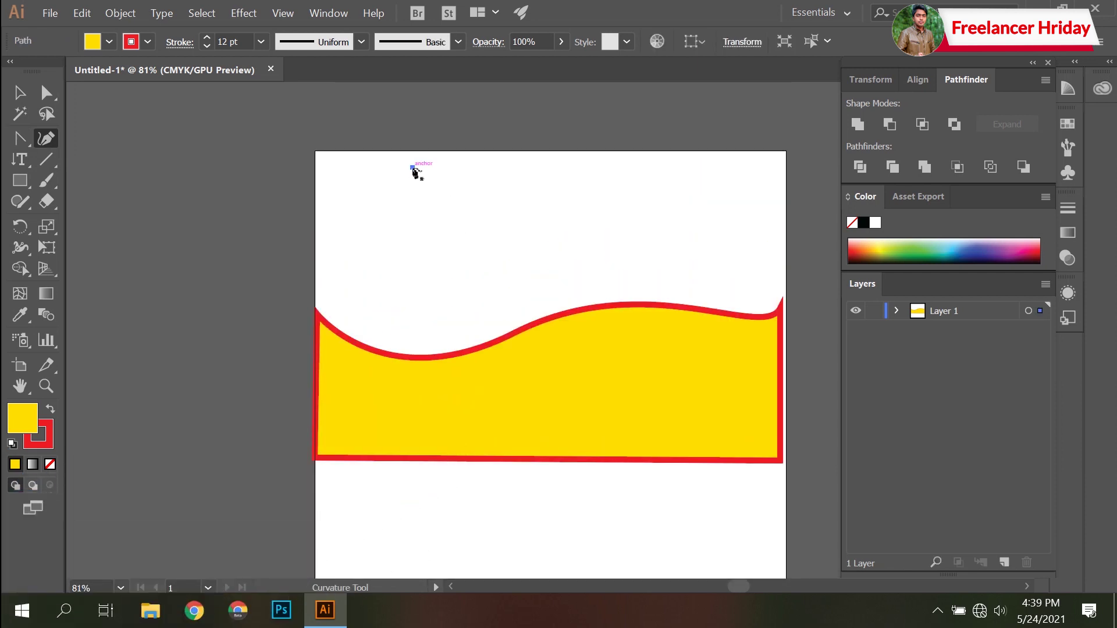
{"action": "left_click", "coordinate": [544, 251]}
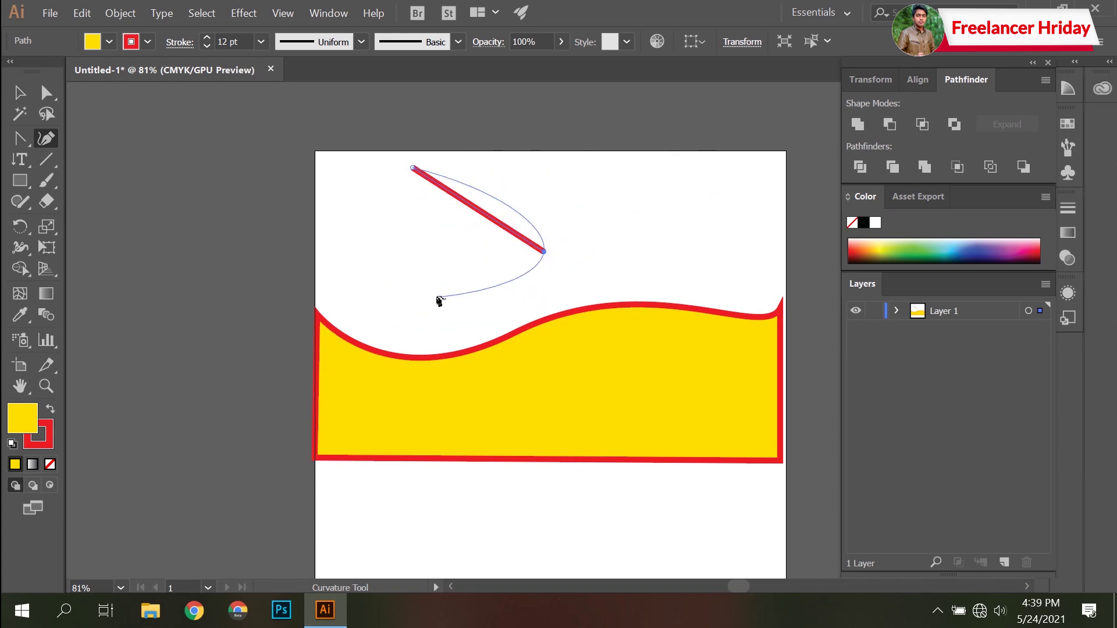
{"action": "left_click", "coordinate": [414, 339]}
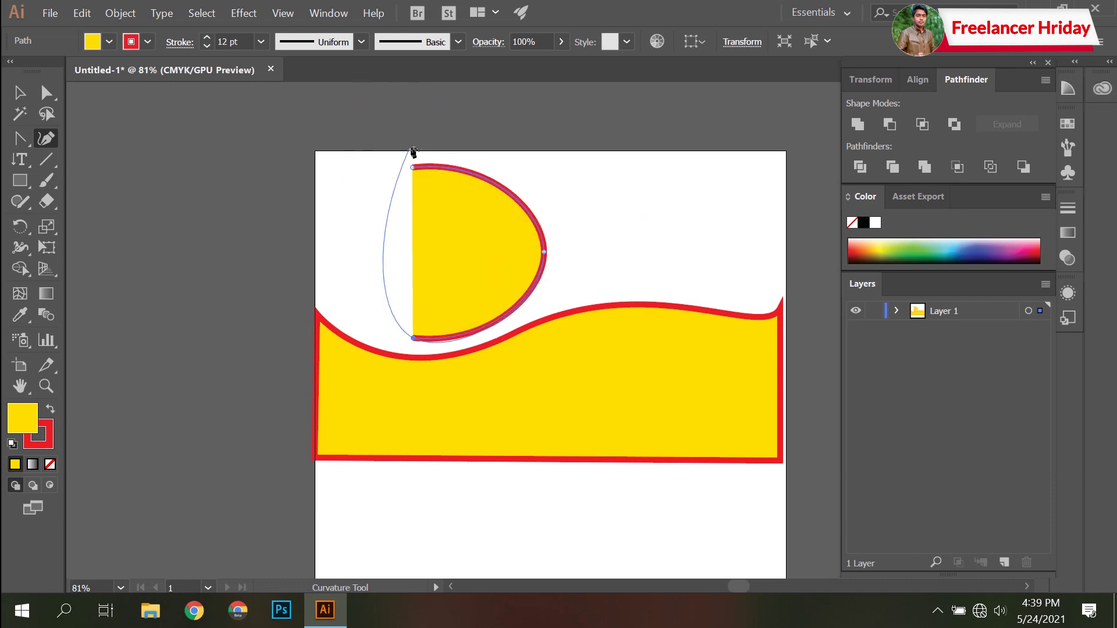
{"action": "left_click", "coordinate": [413, 168]}
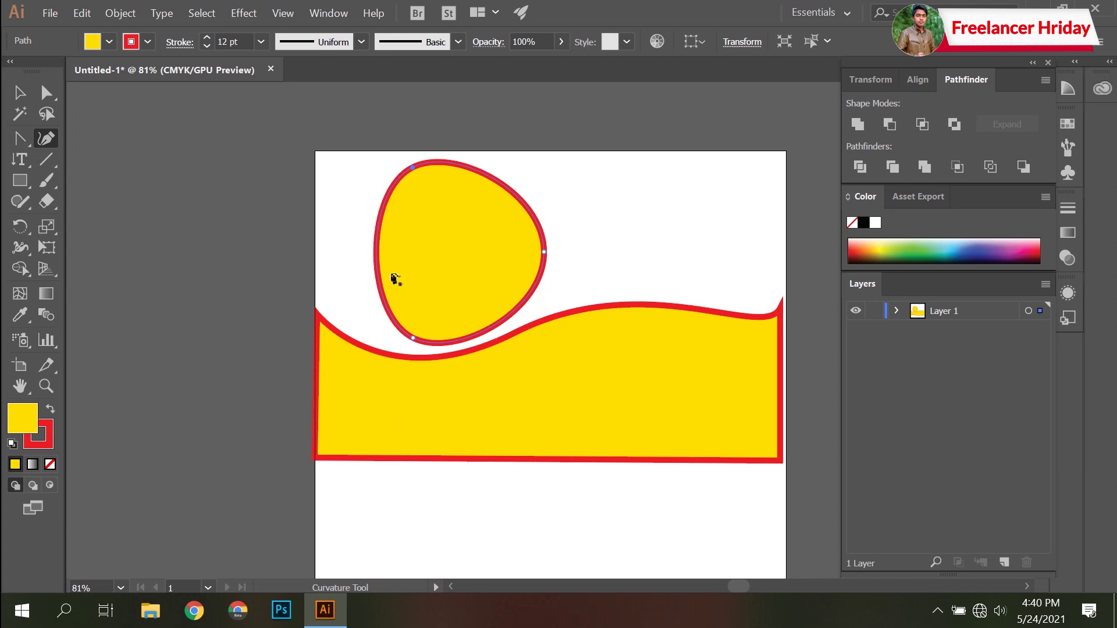
{"action": "left_click", "coordinate": [22, 138]}
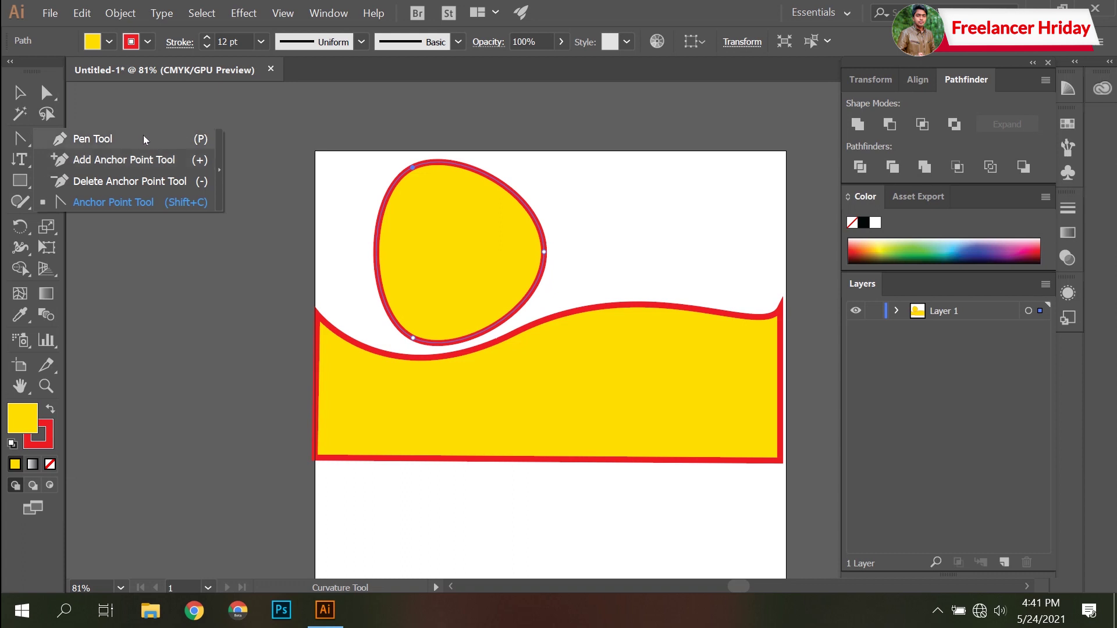
Step: Pen-draw a closed shape at top right, delete two anchors into a teardrop, and move it down-left
{"action": "left_click", "coordinate": [143, 139]}
{"action": "left_click", "coordinate": [623, 185]}
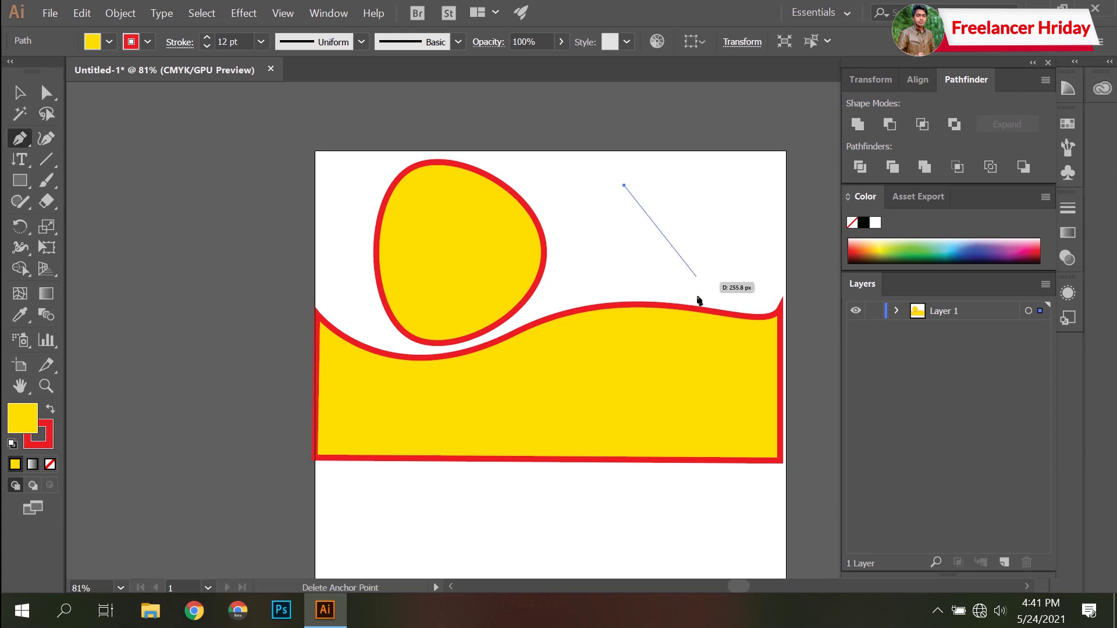
{"action": "mouse_move", "coordinate": [757, 185]}
{"action": "left_mouse_down"}
{"action": "mouse_move", "coordinate": [730, 286]}
{"action": "mouse_move", "coordinate": [633, 244]}
{"action": "left_mouse_up"}
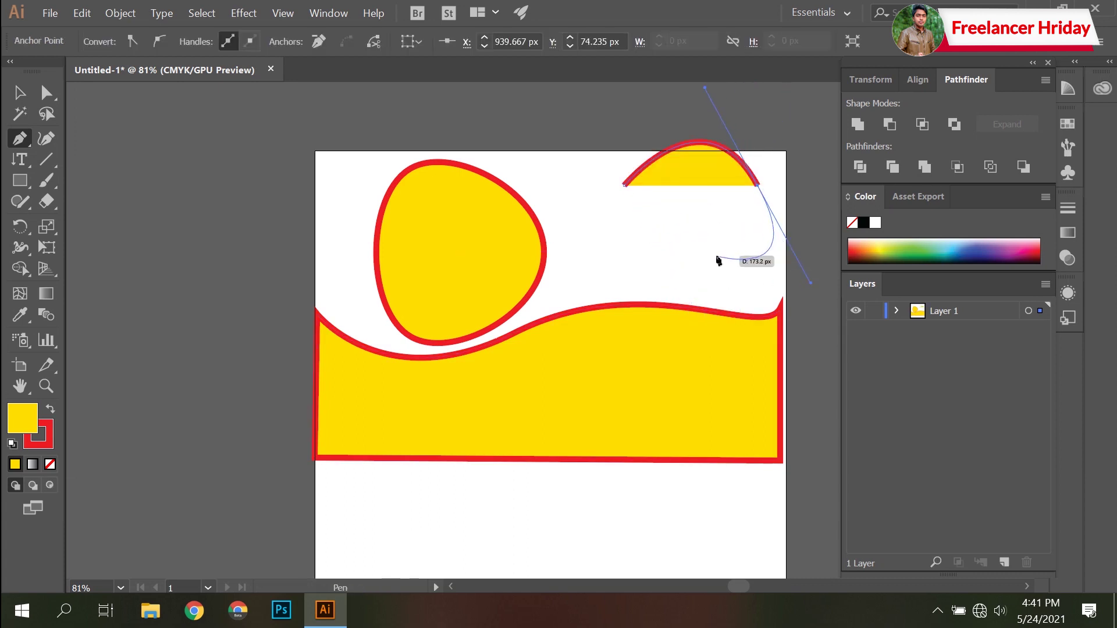
{"action": "left_click", "coordinate": [630, 238]}
{"action": "left_click", "coordinate": [624, 185]}
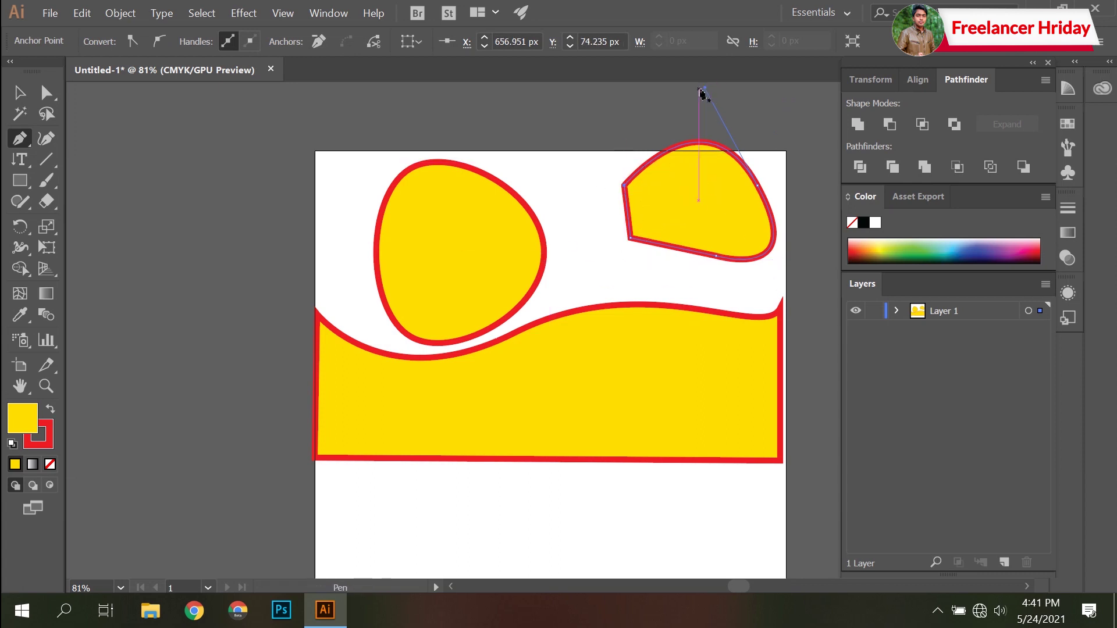
{"action": "left_click", "coordinate": [631, 238]}
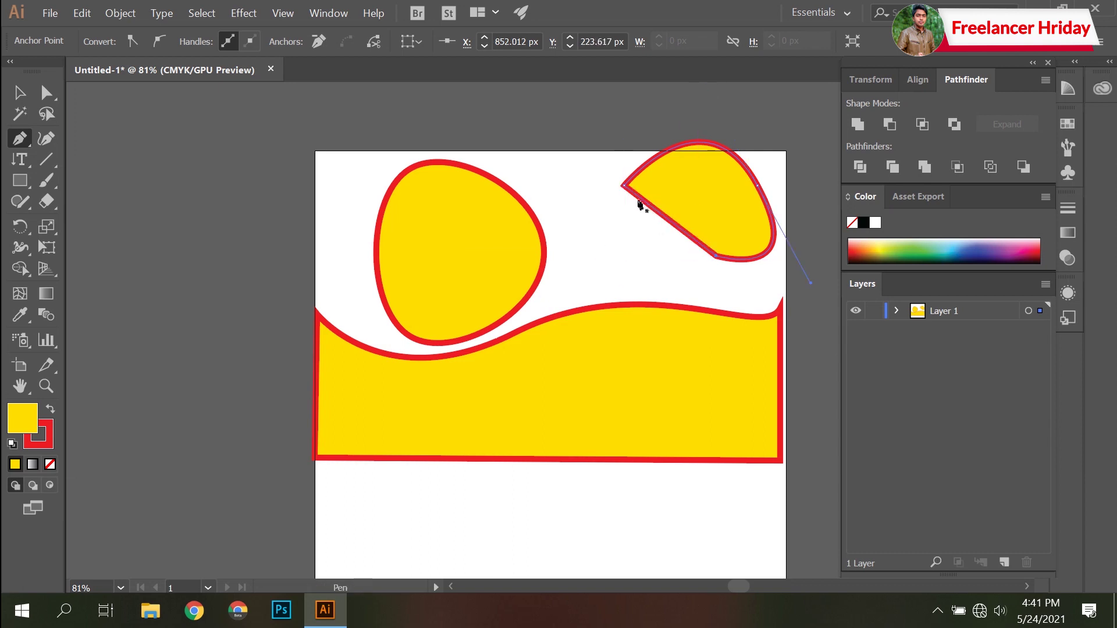
{"action": "left_click", "coordinate": [717, 256]}
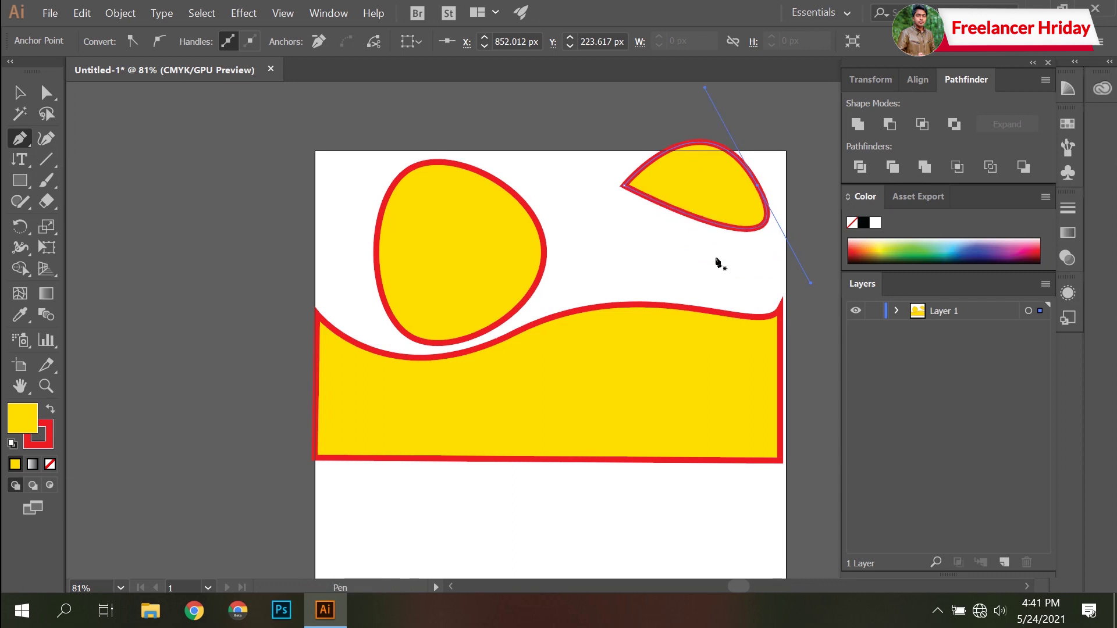
{"action": "left_click", "coordinate": [20, 91]}
{"action": "left_click_drag", "start_coordinate": [750, 203], "coordinate": [706, 255]}
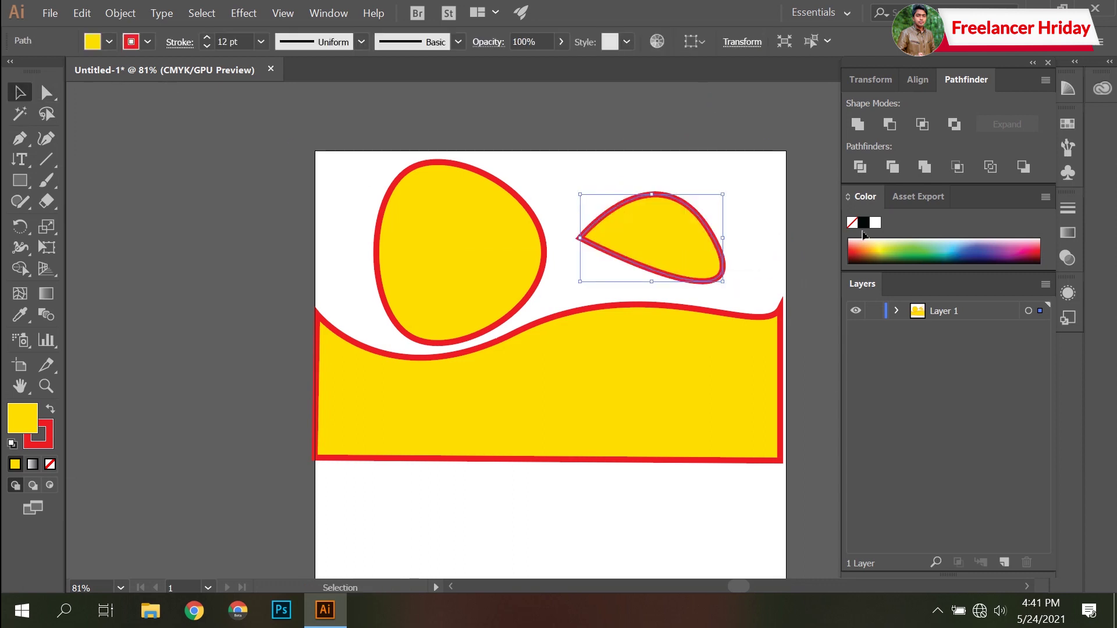
Step: Fill the teardrop with a light sky blue picked from the Color panel spectrum
{"action": "left_click_drag", "start_coordinate": [889, 243], "coordinate": [1008, 241]}
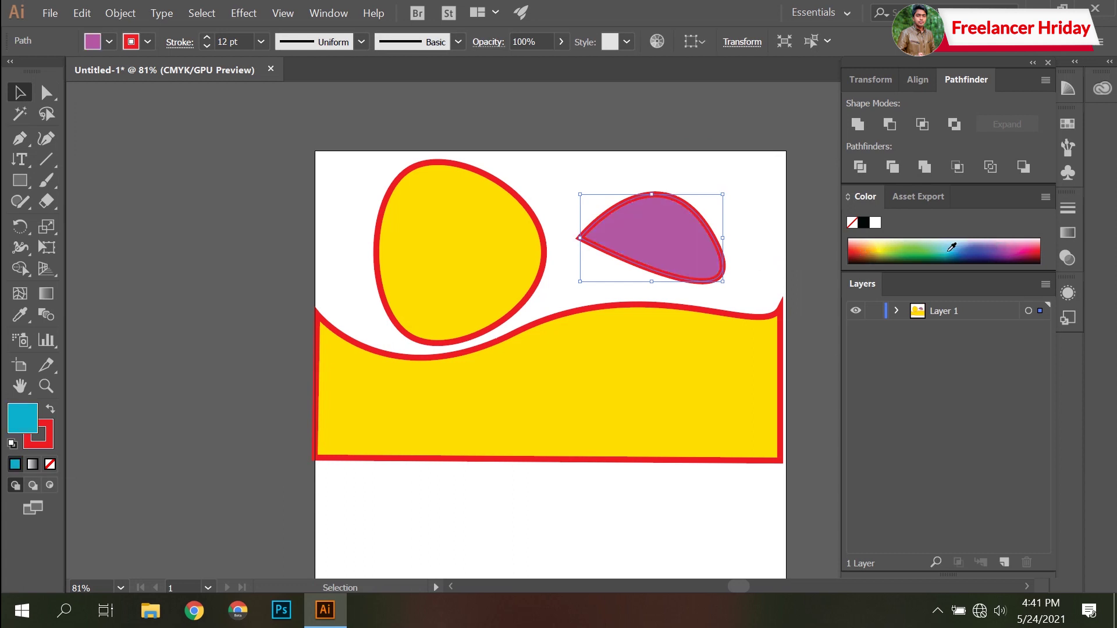
{"action": "left_click", "coordinate": [954, 242]}
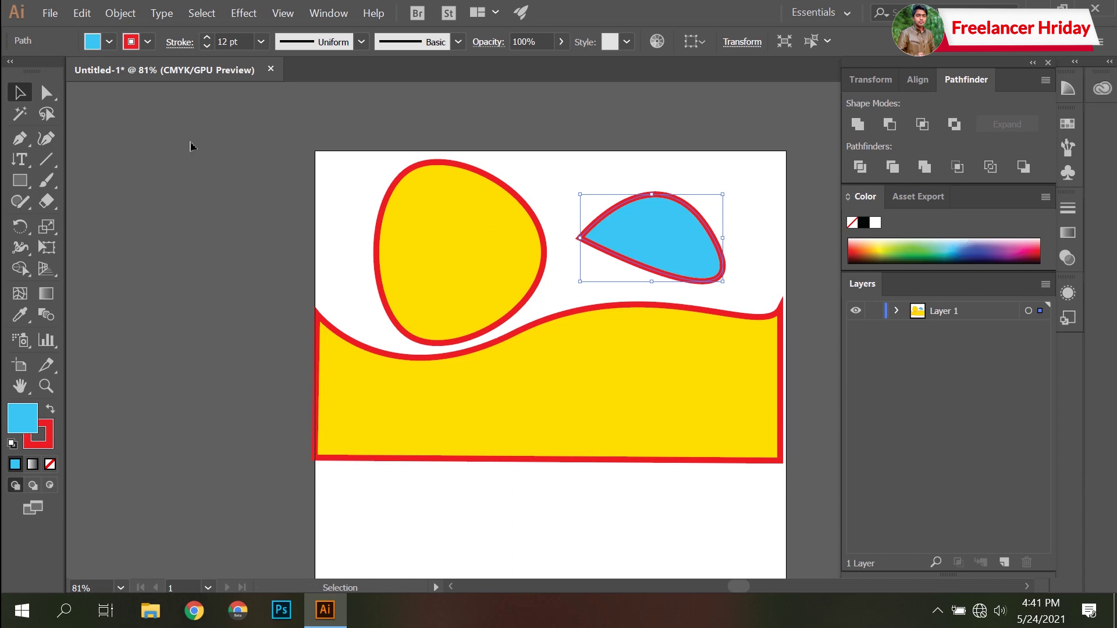
{"action": "left_click", "coordinate": [148, 42]}
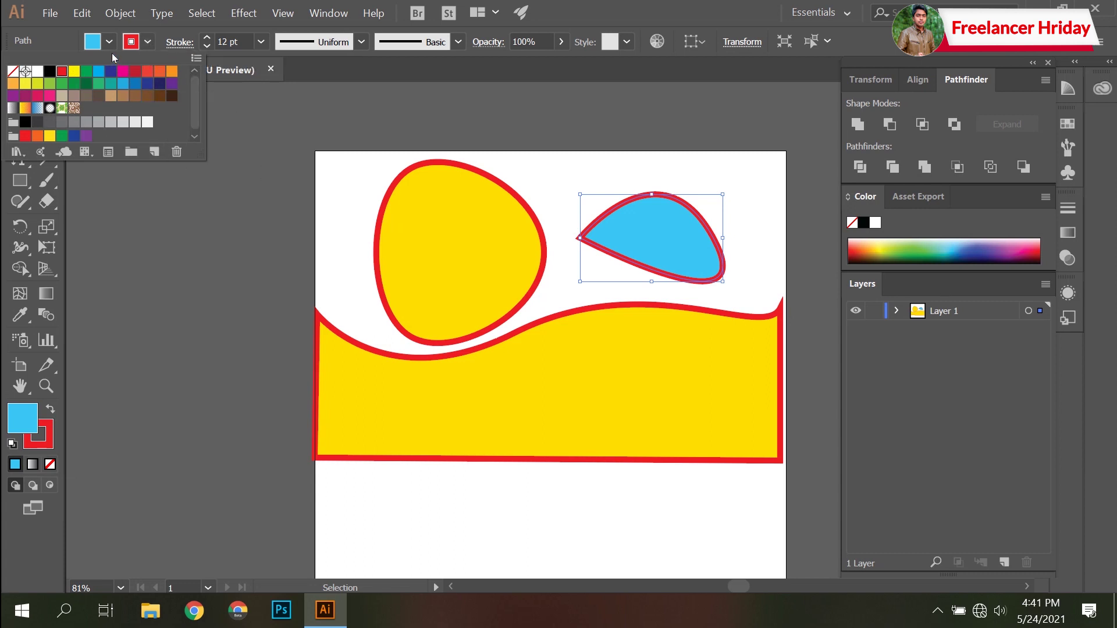
{"action": "left_click", "coordinate": [361, 41]}
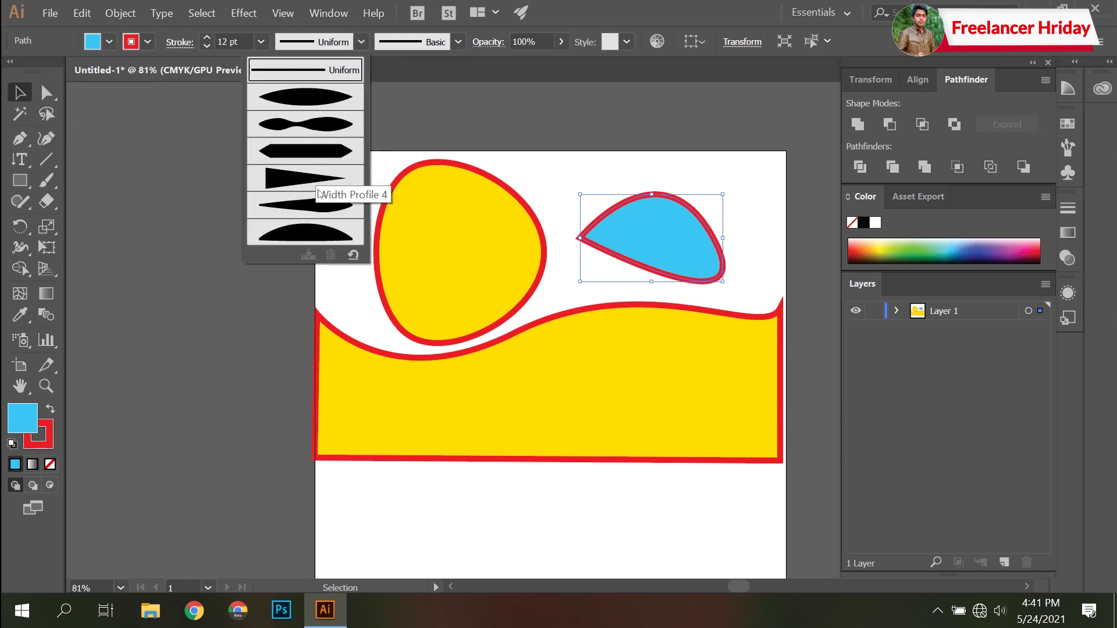
{"action": "left_click", "coordinate": [459, 42]}
Step: Try the charcoal and arrow brushes on the blue teardrop's outline
{"action": "scroll", "coordinate": [419, 122], "scroll_direction": "down", "scroll_amount": 3}
{"action": "scroll", "coordinate": [329, 134], "scroll_direction": "up", "scroll_amount": 3}
{"action": "scroll", "coordinate": [342, 136], "scroll_direction": "down", "scroll_amount": 2}
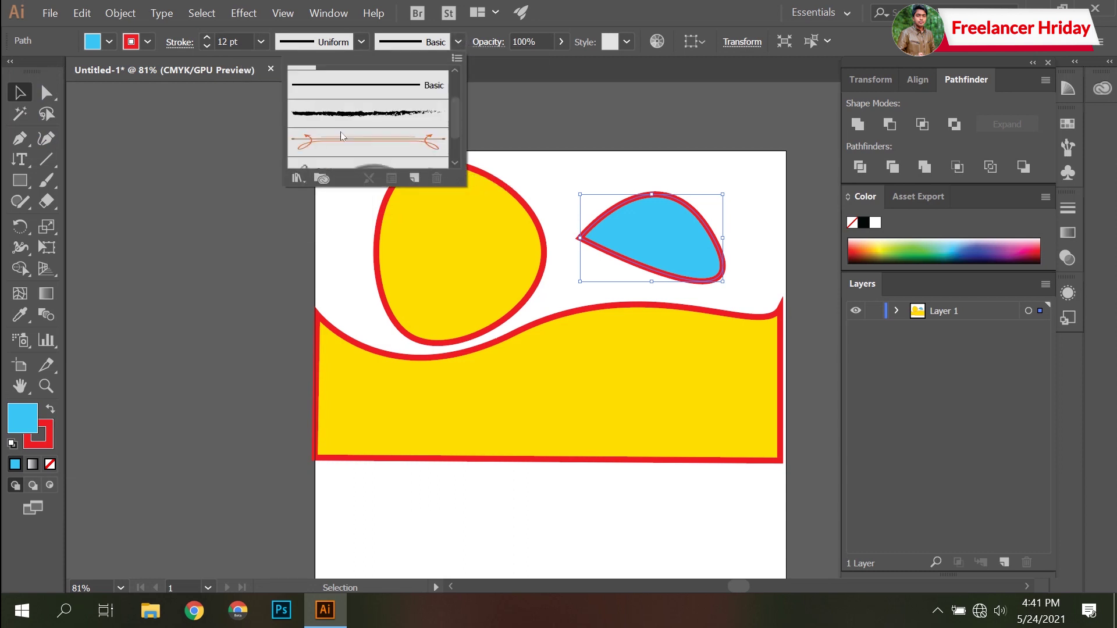
{"action": "left_click", "coordinate": [369, 111]}
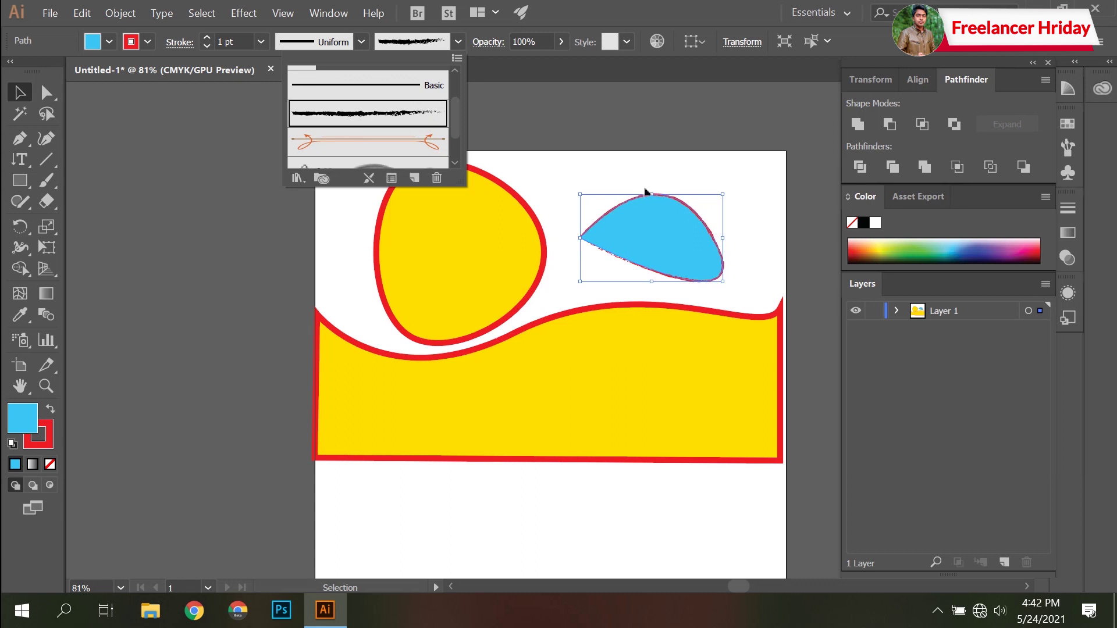
{"action": "left_click", "coordinate": [403, 90]}
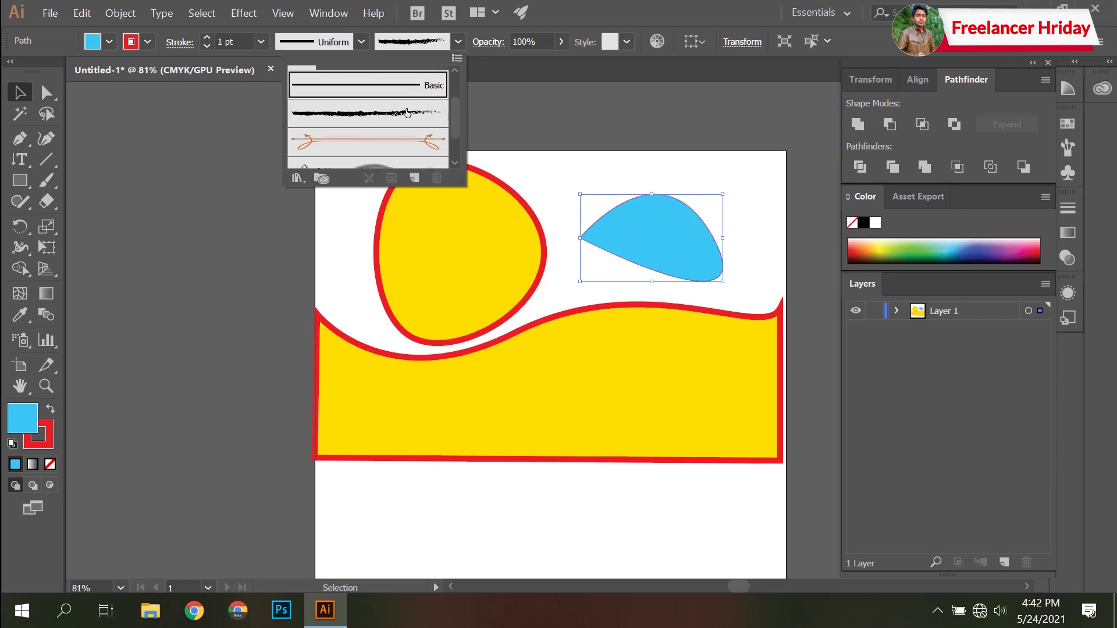
{"action": "left_click", "coordinate": [409, 141]}
{"action": "scroll", "coordinate": [409, 141], "scroll_direction": "down", "scroll_amount": 1}
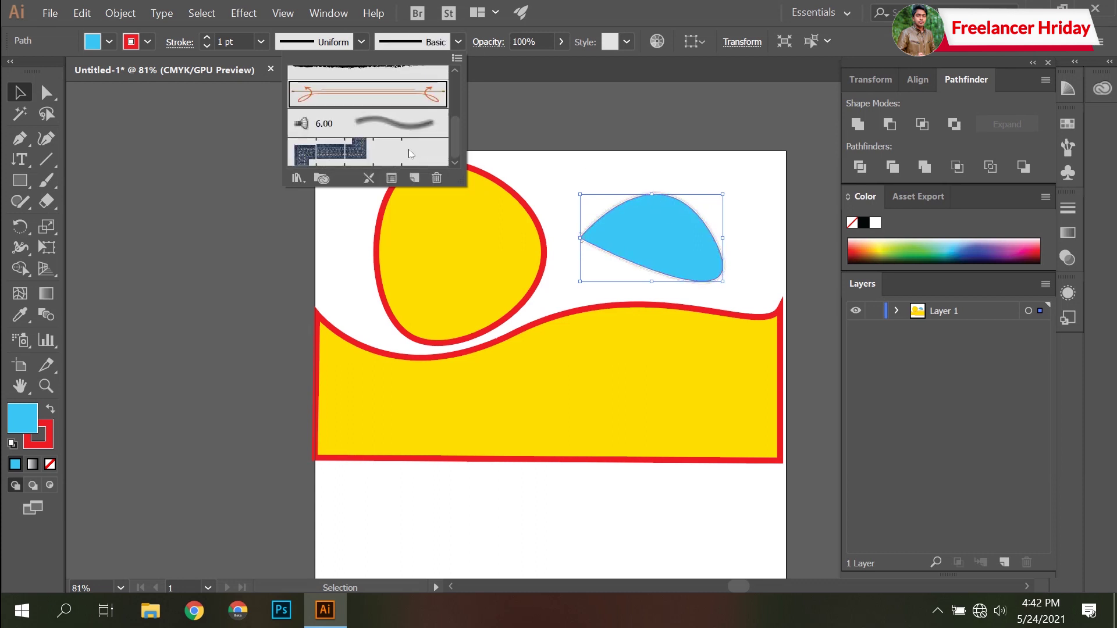
Step: Settle on the soft Mop 6.00 brush outline, deselect, and drag the teardrop down toward the banner
{"action": "left_click", "coordinate": [401, 125]}
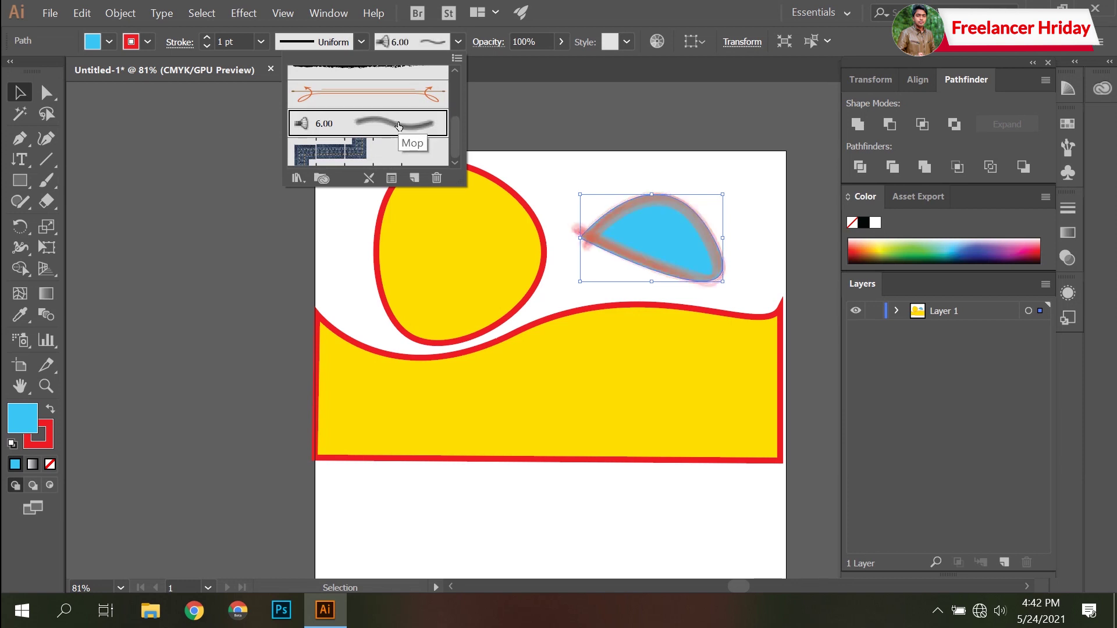
{"action": "left_click", "coordinate": [363, 152]}
{"action": "left_click", "coordinate": [353, 124]}
{"action": "left_click", "coordinate": [453, 41]}
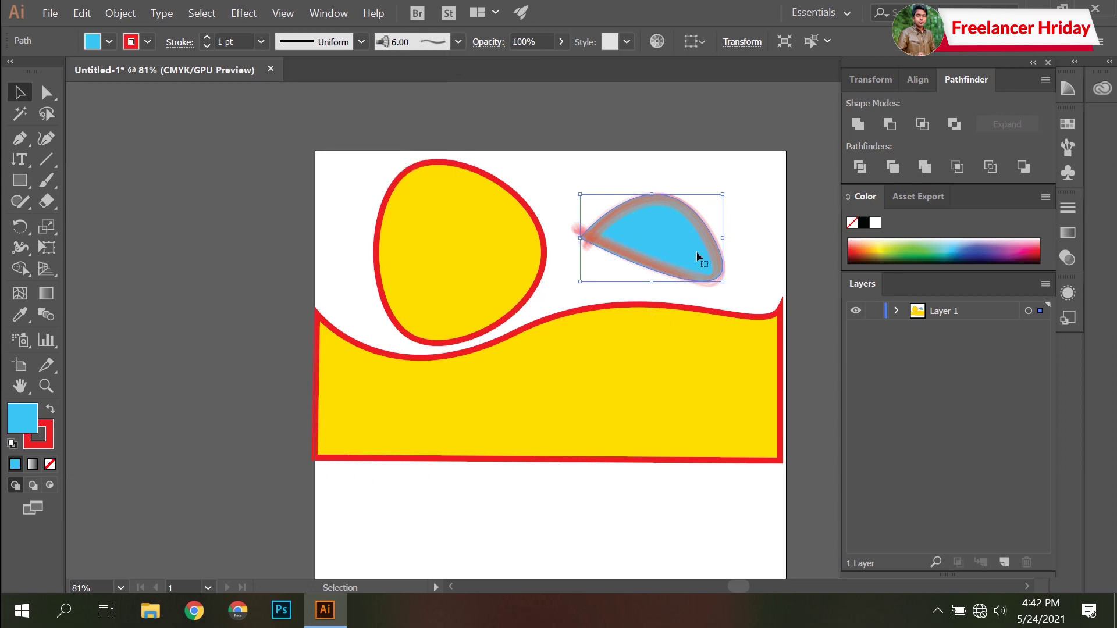
{"action": "left_click", "coordinate": [754, 221]}
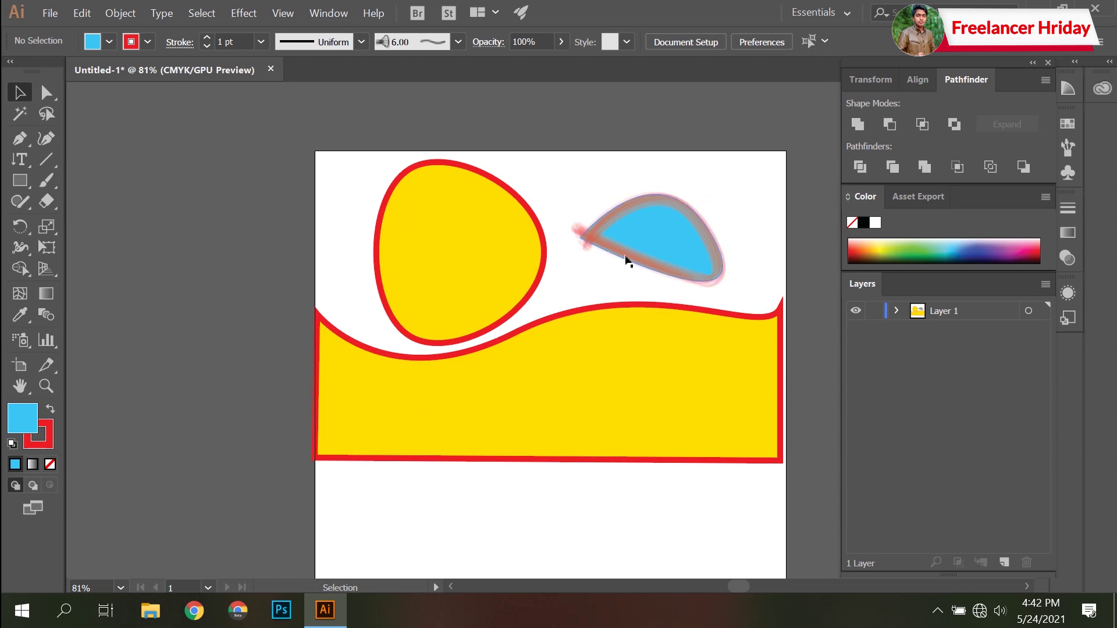
{"action": "left_click_drag", "start_coordinate": [599, 245], "coordinate": [578, 375]}
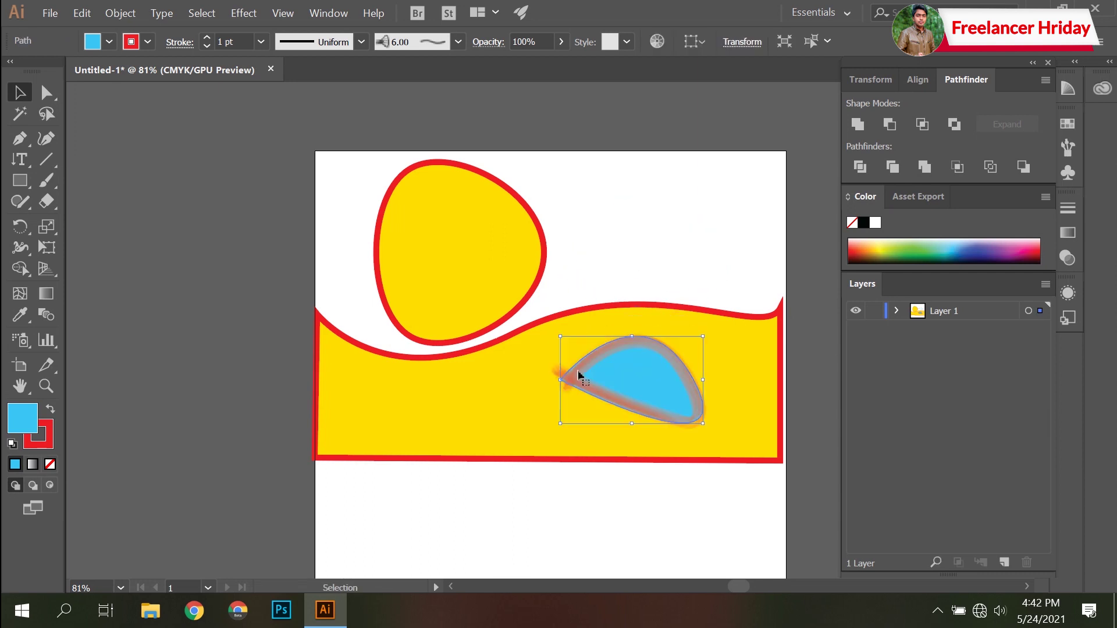
Step: Move the yellow blob down so it overlaps the banner's left side, then deselect
{"action": "left_click_drag", "start_coordinate": [490, 258], "coordinate": [489, 373]}
{"action": "left_click", "coordinate": [611, 227]}
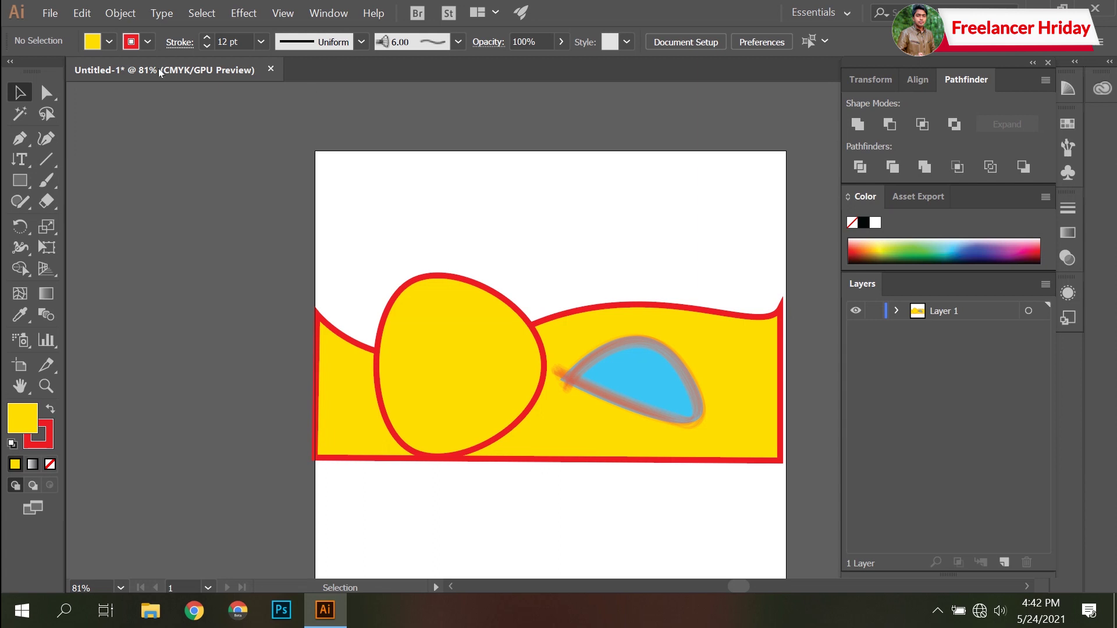
{"action": "left_click", "coordinate": [19, 138]}
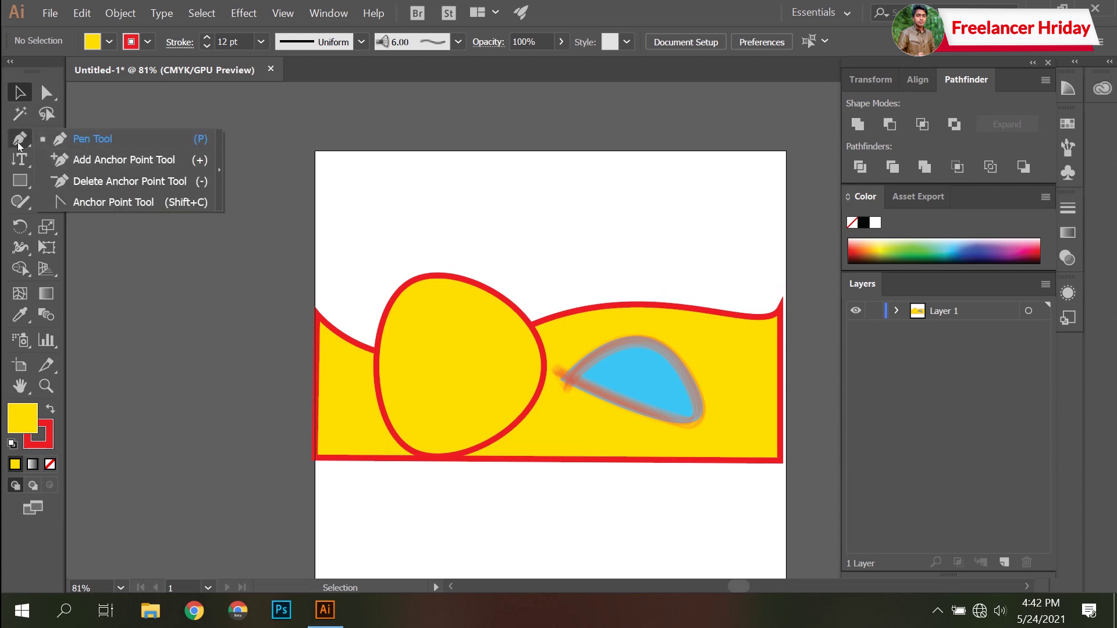
{"action": "left_click", "coordinate": [47, 141]}
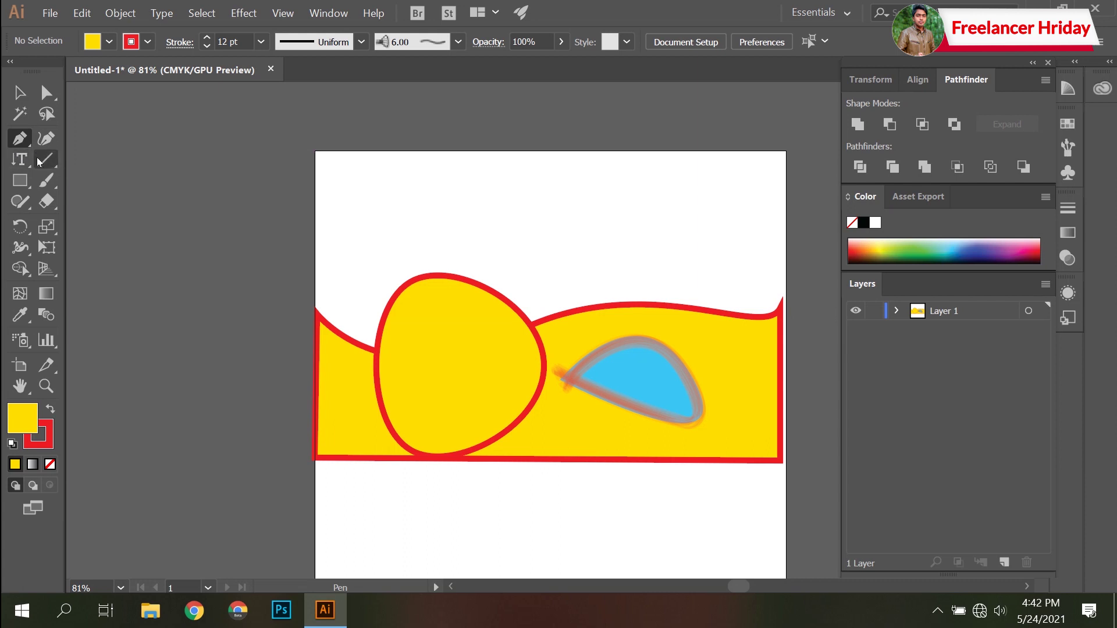
{"action": "left_click", "coordinate": [19, 159]}
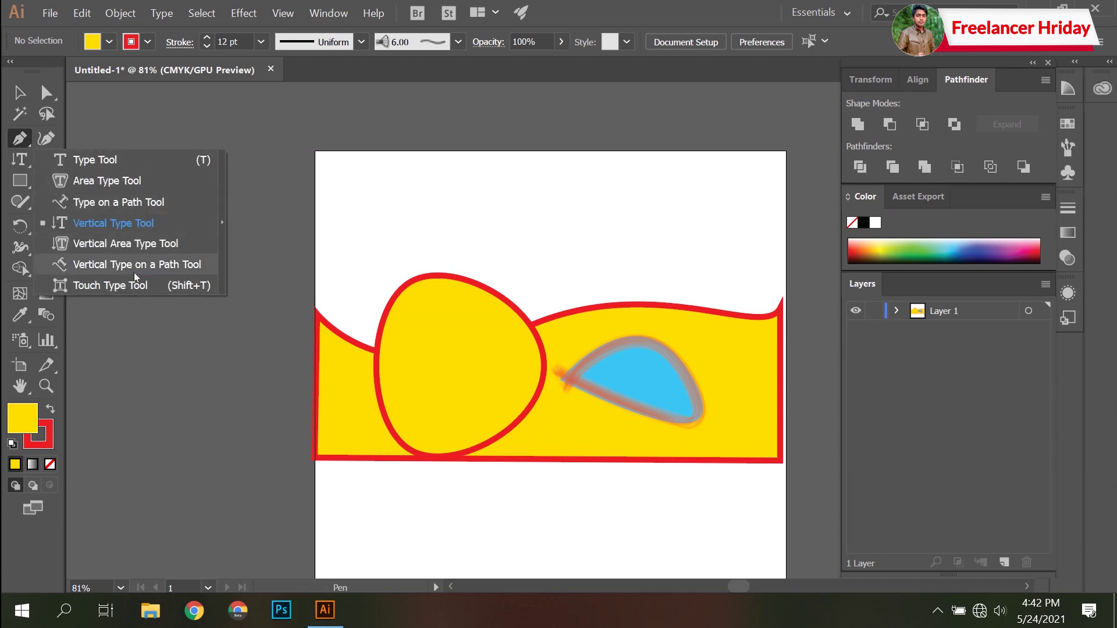
{"action": "left_click", "coordinate": [23, 158]}
{"action": "left_click", "coordinate": [46, 159]}
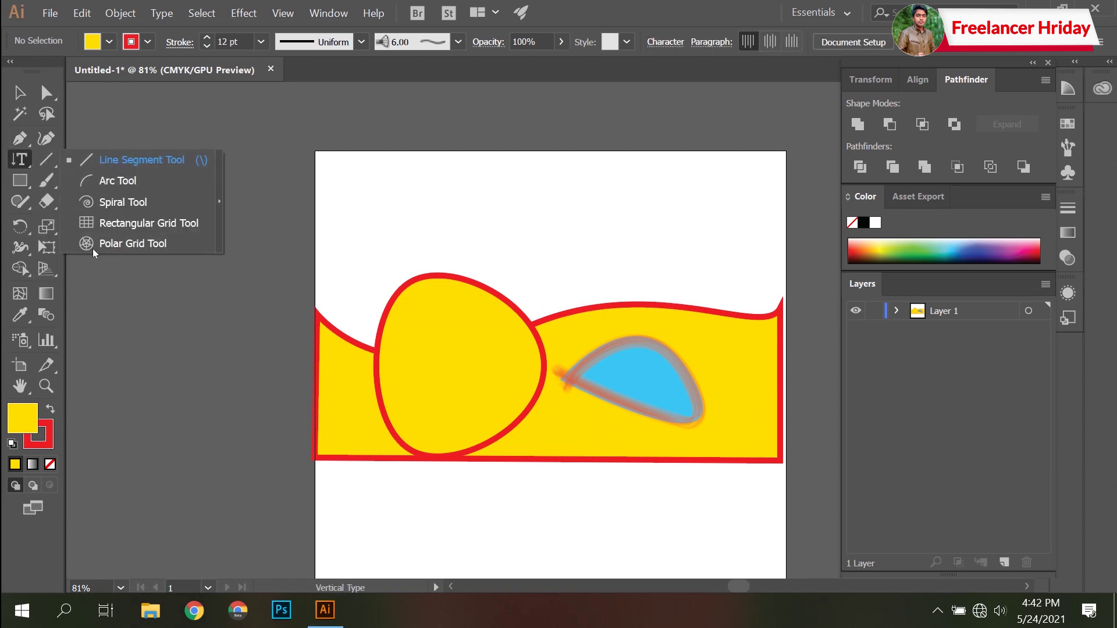
{"action": "left_click", "coordinate": [49, 139]}
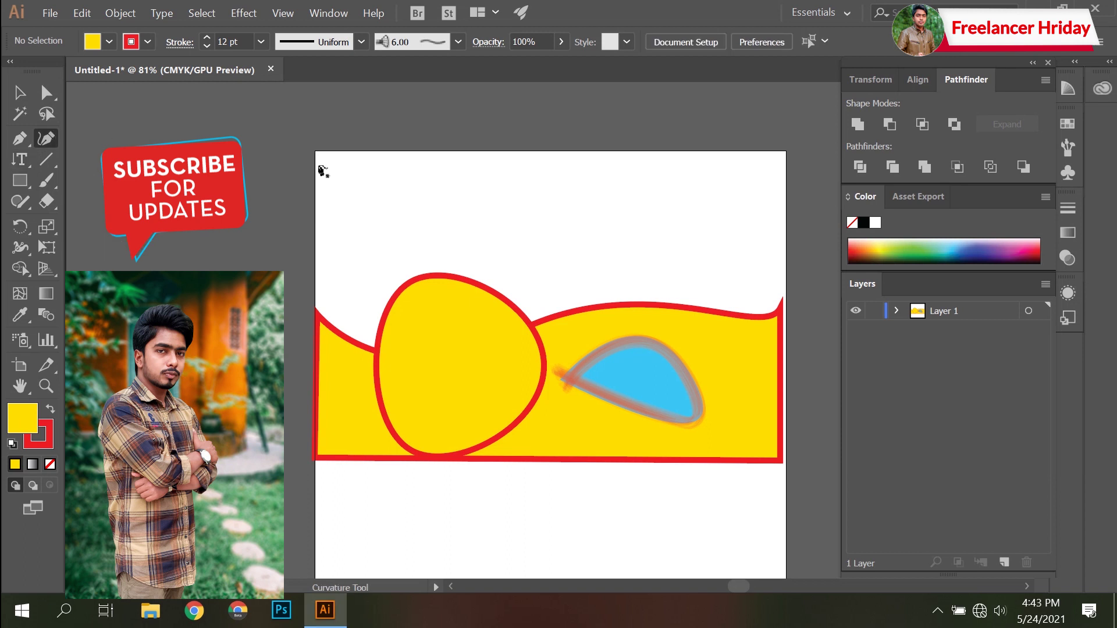